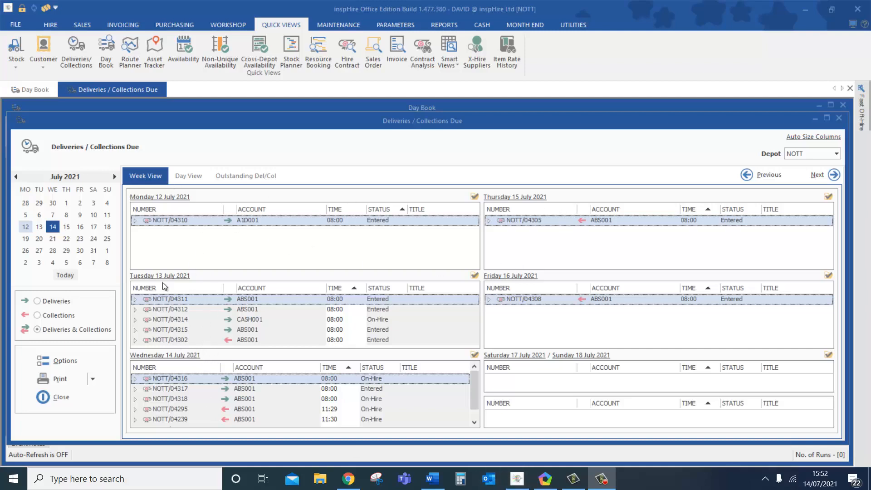
- Open the Day View for Wednesday 14 July 2021, showing its six deliveries and collections
left_click(176, 357)
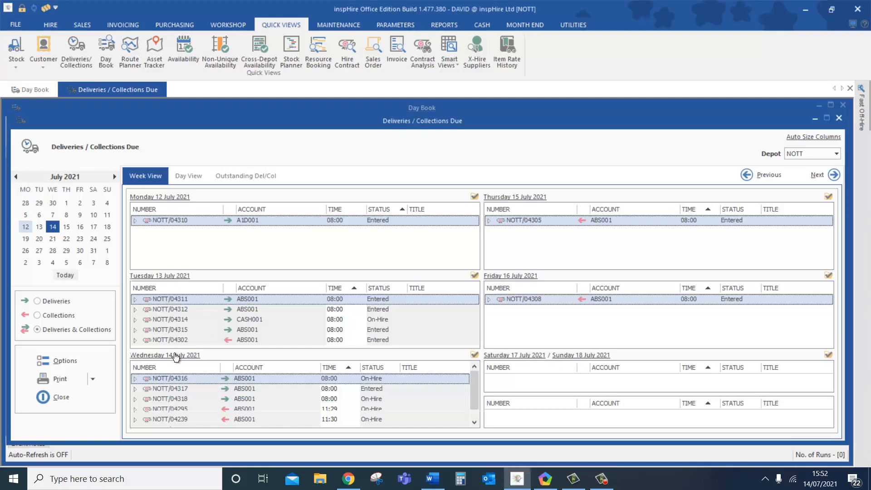
left_click(176, 355)
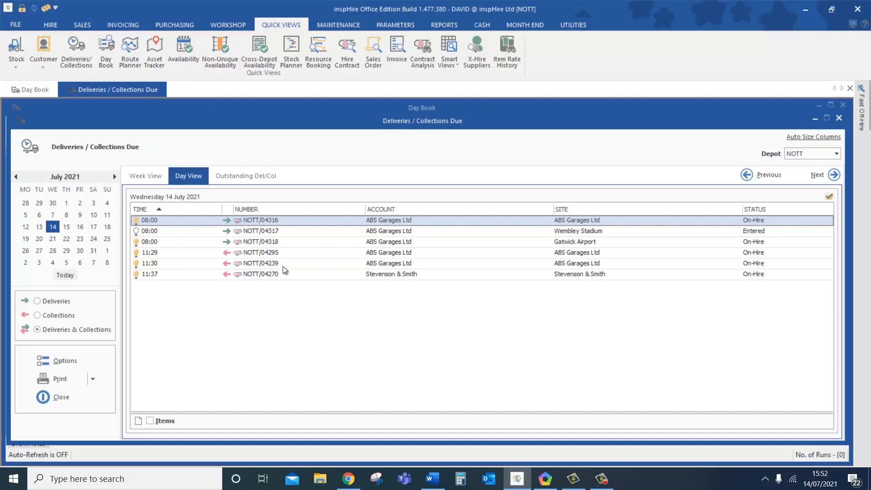
- Add the hidden Postcode column to the day's list and sort the list by Site
right_click(486, 210)
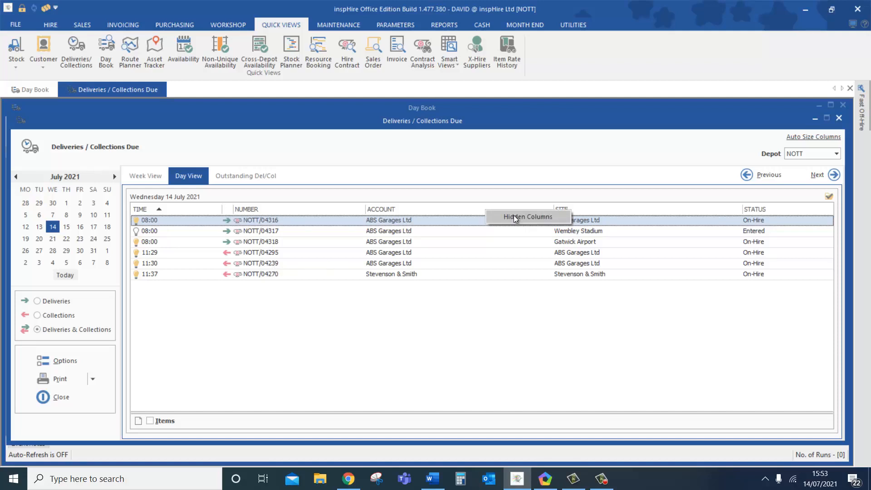
left_click(515, 217)
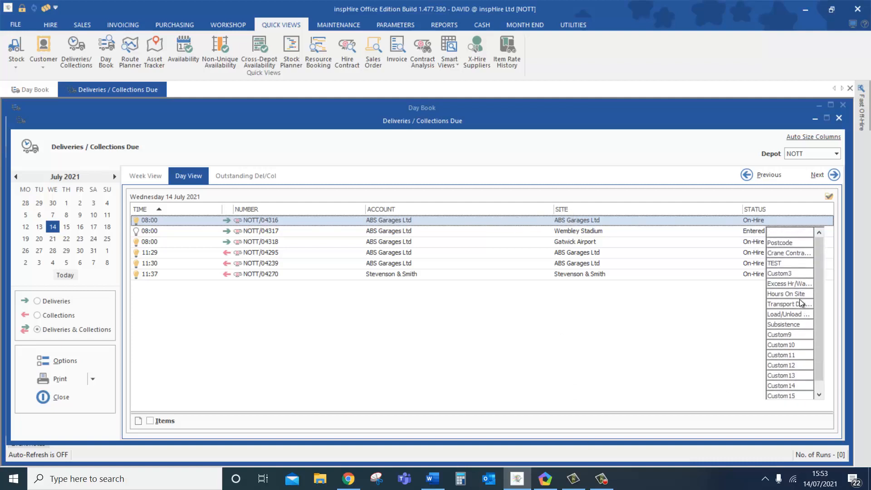
left_click_drag(784, 245, 548, 211)
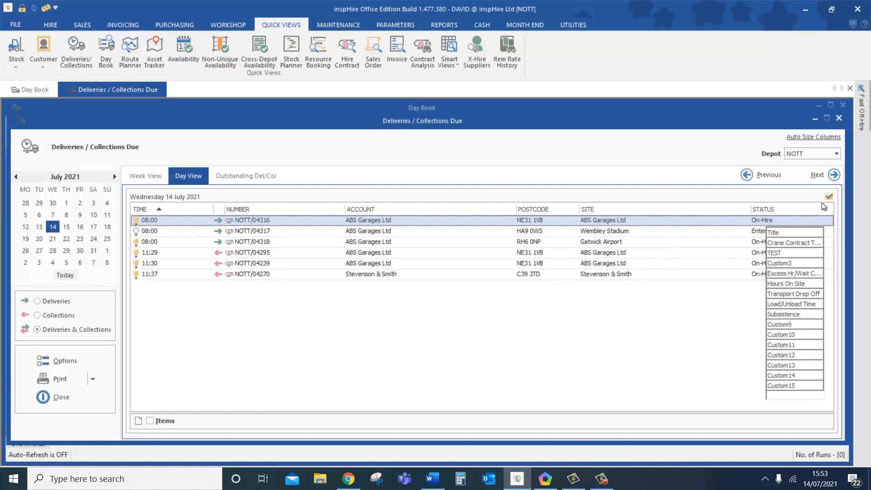
left_click(714, 209)
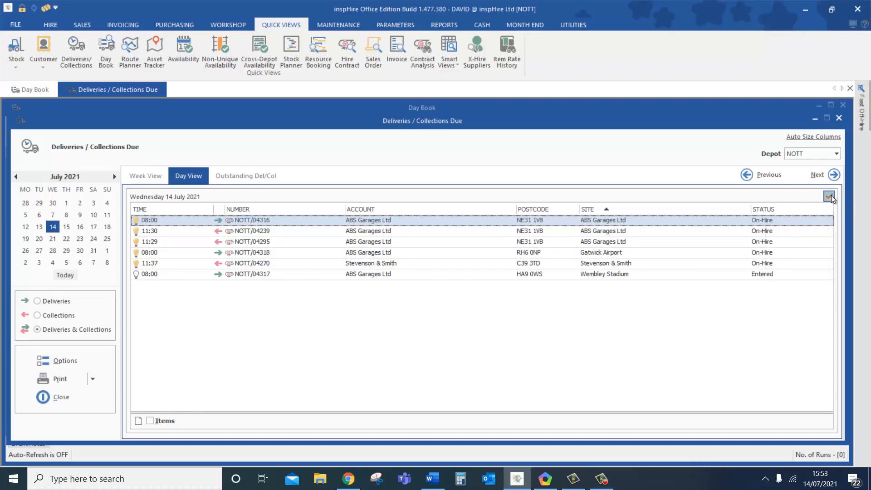
- Look at the document actions without choosing one, then return to the Week View overview
left_click(828, 195)
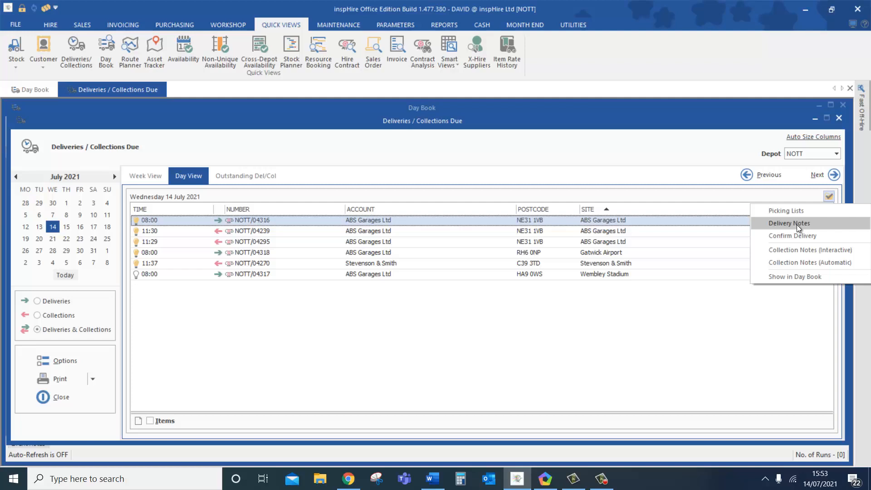
left_click(557, 196)
left_click(144, 176)
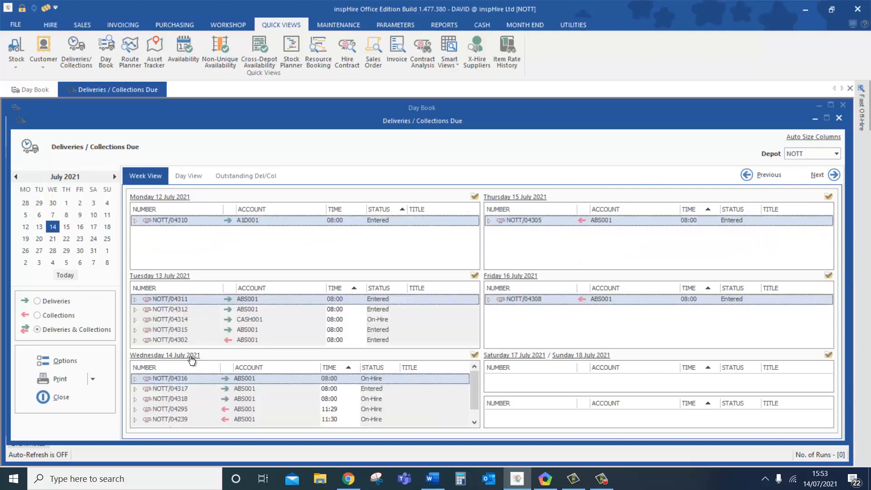
right_click(204, 382)
left_click(184, 373)
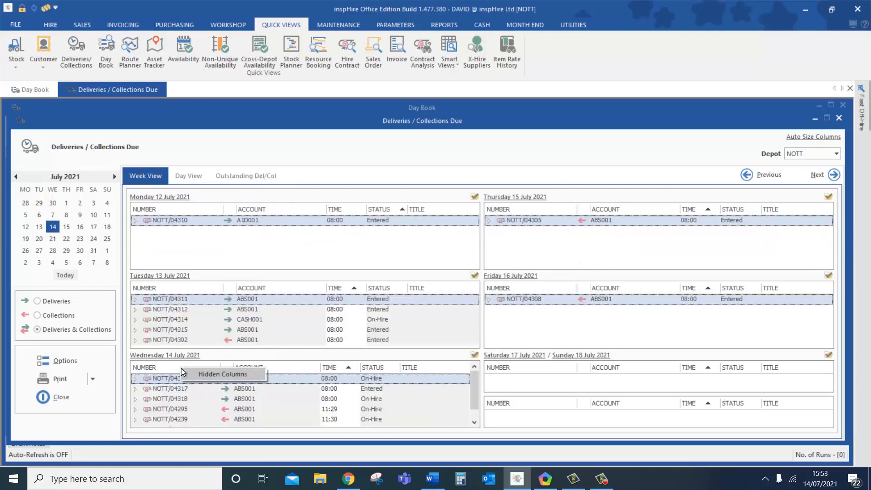
right_click(187, 380)
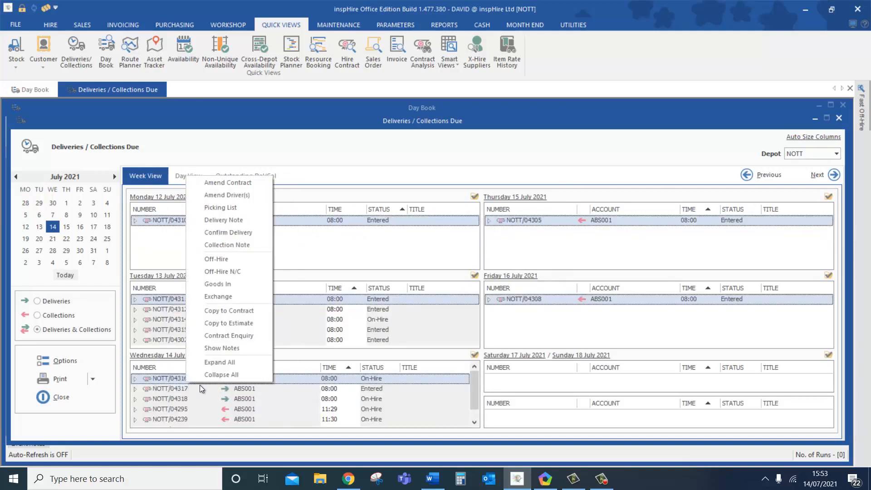
left_click(247, 196)
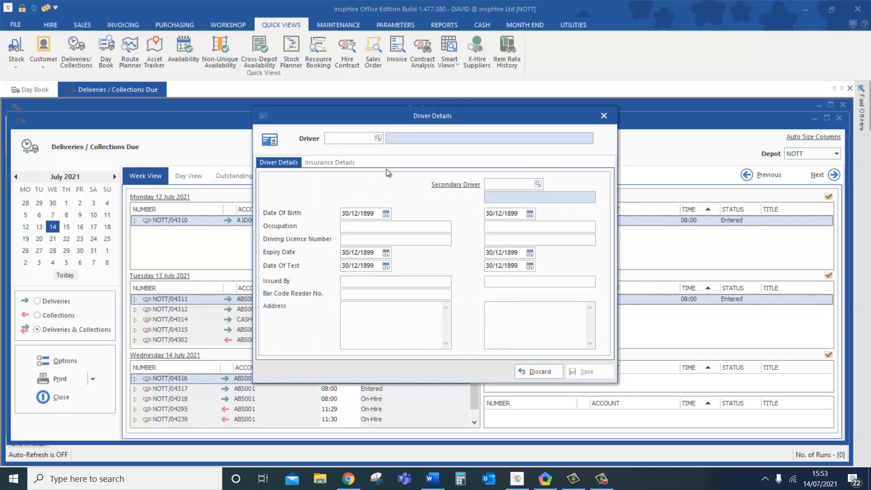
type("%")
left_click(380, 138)
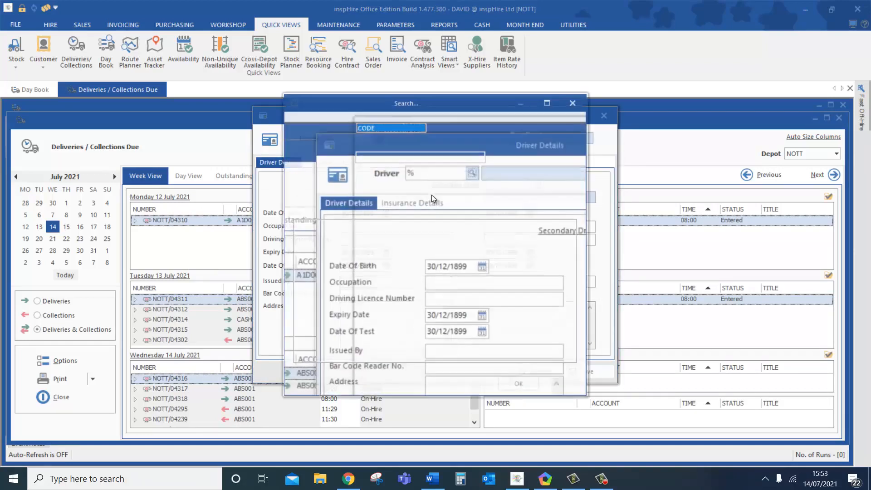
left_click(359, 244)
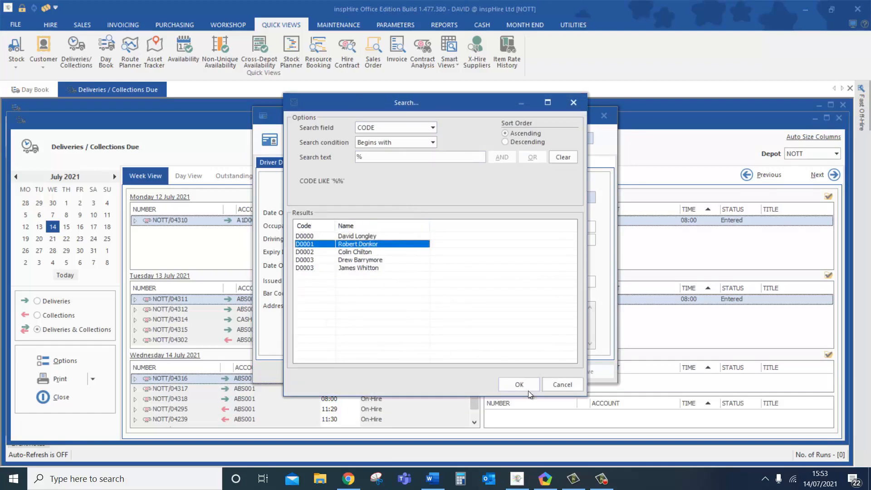
left_click(519, 384)
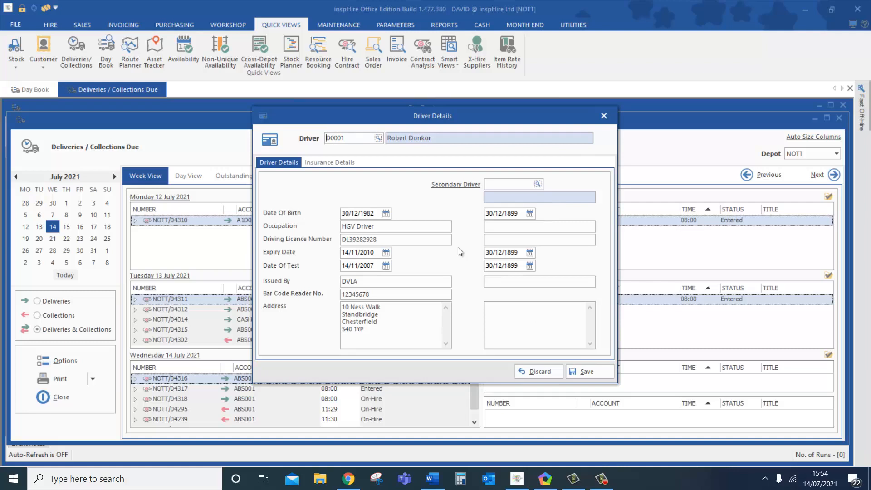
left_click(351, 165)
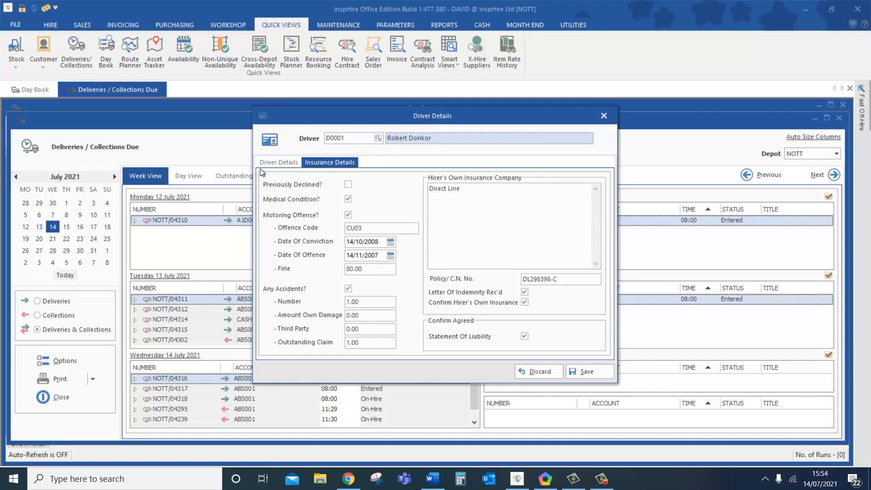
left_click(274, 162)
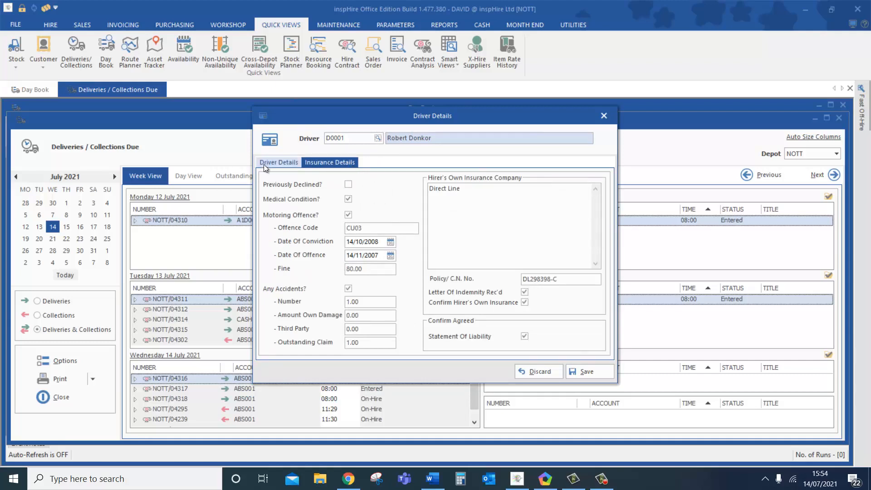
left_click(536, 373)
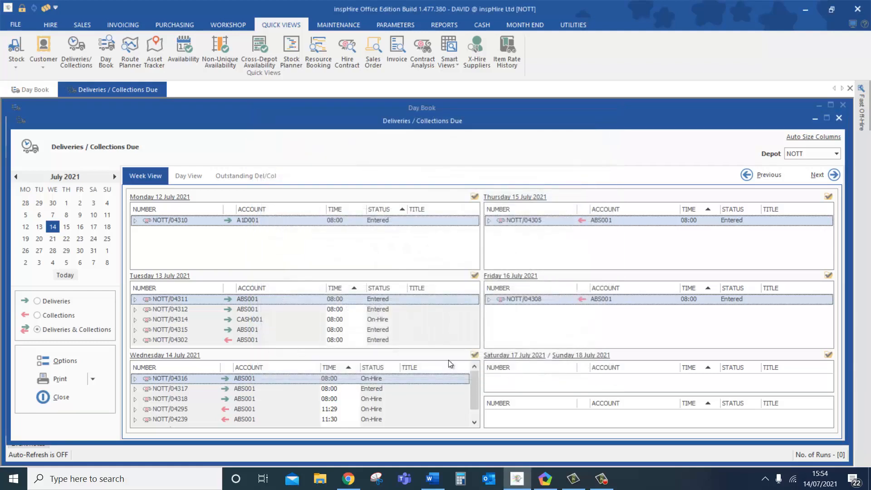
- Print the Detailed Deliveries/Collections Due Report for Wednesday 14 July from its Day View
left_click(179, 355)
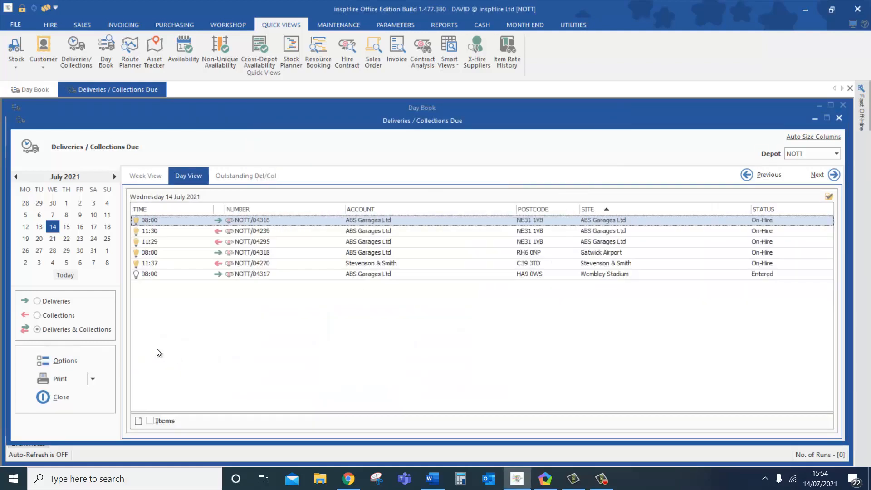
left_click(93, 379)
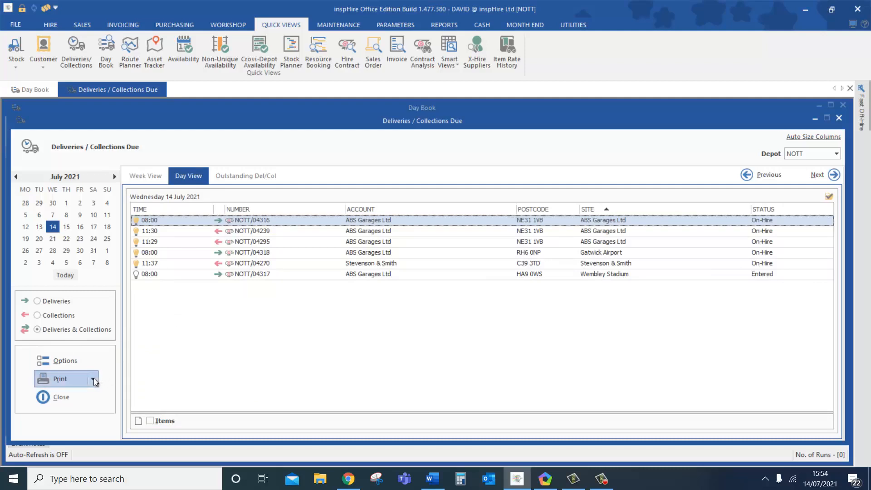
left_click(118, 394)
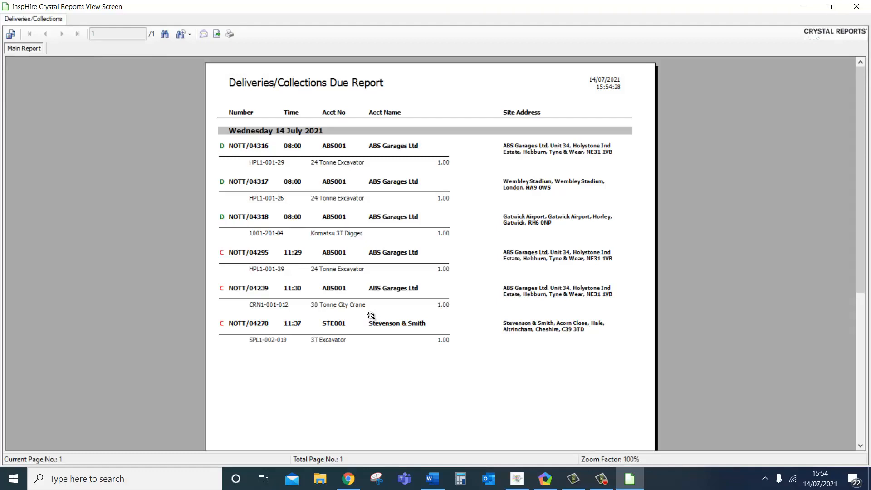
- Close the detailed report, print the Summary version instead, then close that report too
left_click(856, 7)
left_click(92, 379)
left_click(97, 405)
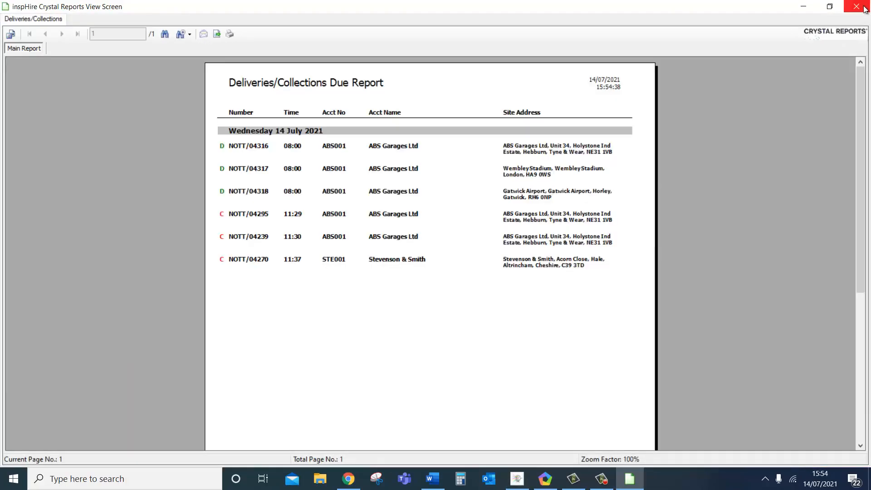
left_click(856, 7)
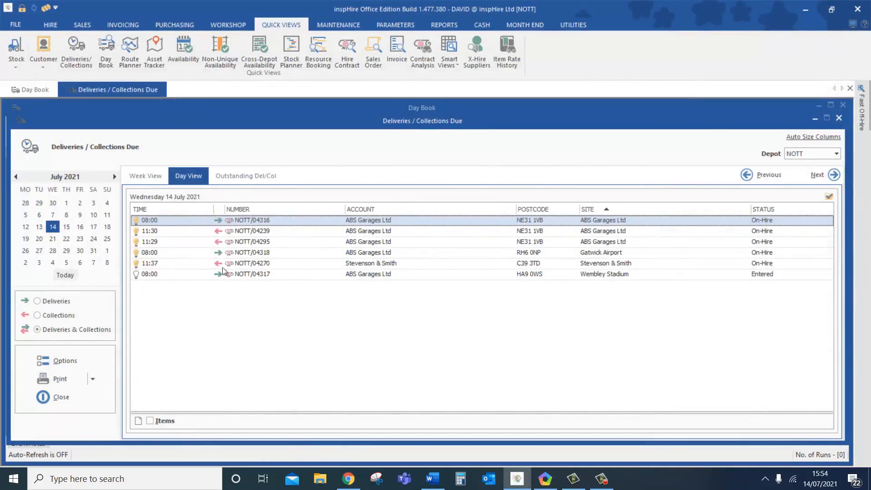
- Switch the Deliveries / Collections Due screen back to Week View
left_click(144, 176)
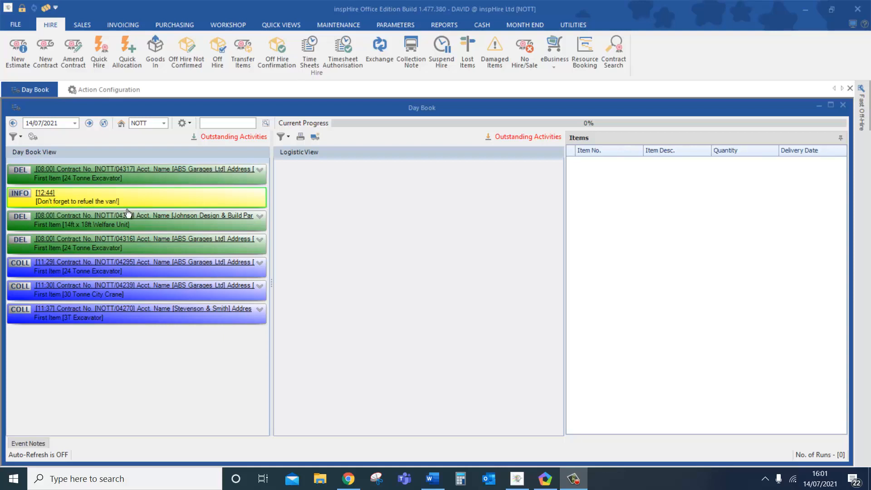
left_click(17, 137)
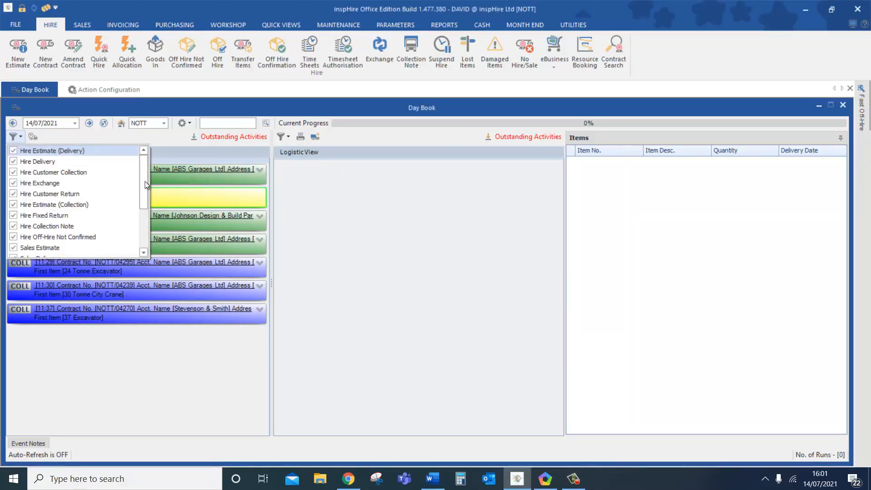
left_click_drag(145, 181, 142, 211)
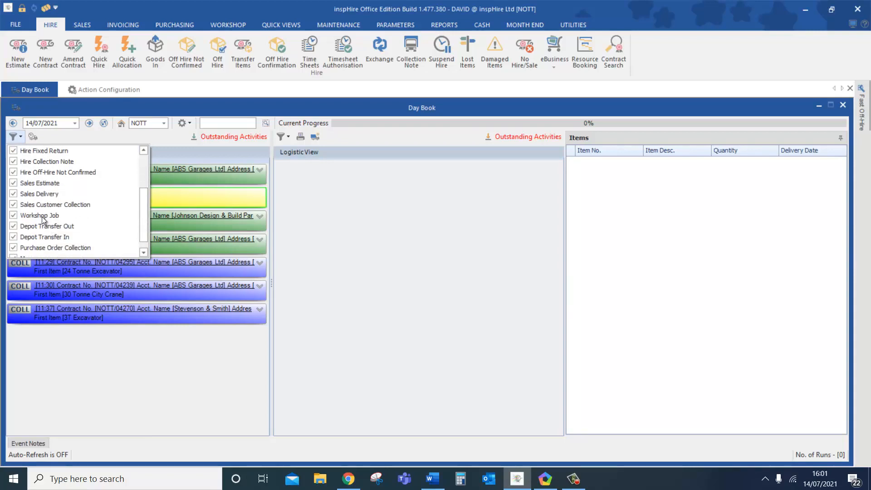
left_click(317, 234)
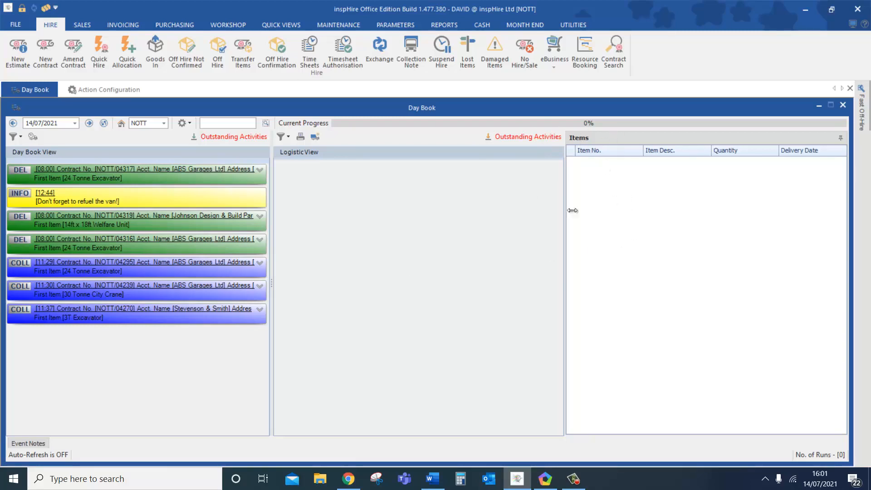
- List NOTT/04319's items and expand welfare units ACM1-001-005 and ACM1-001-008 to show their accessories
left_click(153, 227)
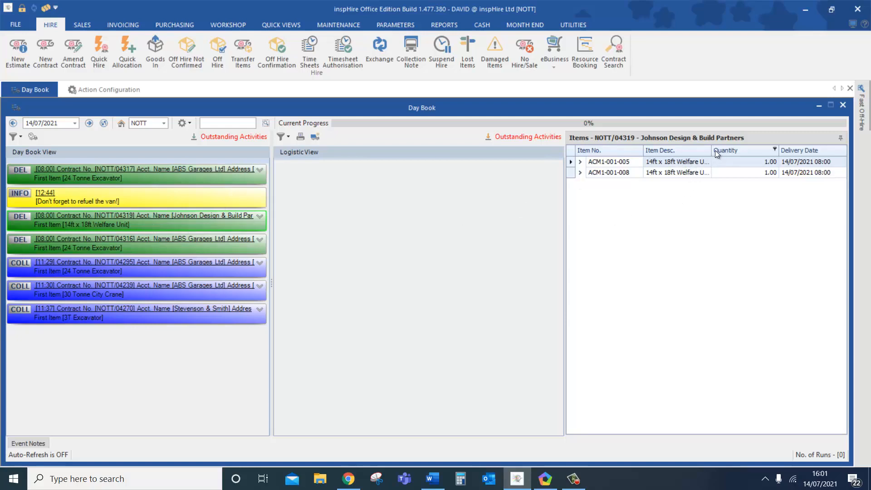
left_click_drag(711, 150, 735, 149)
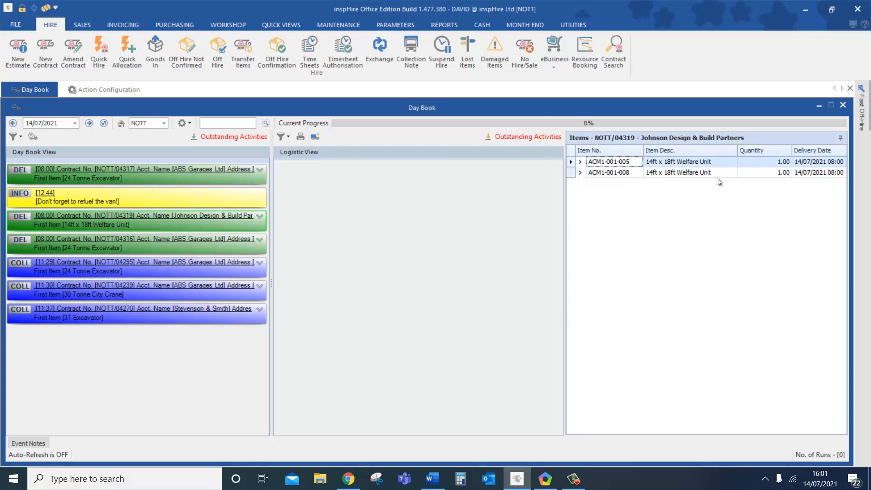
left_click(580, 162)
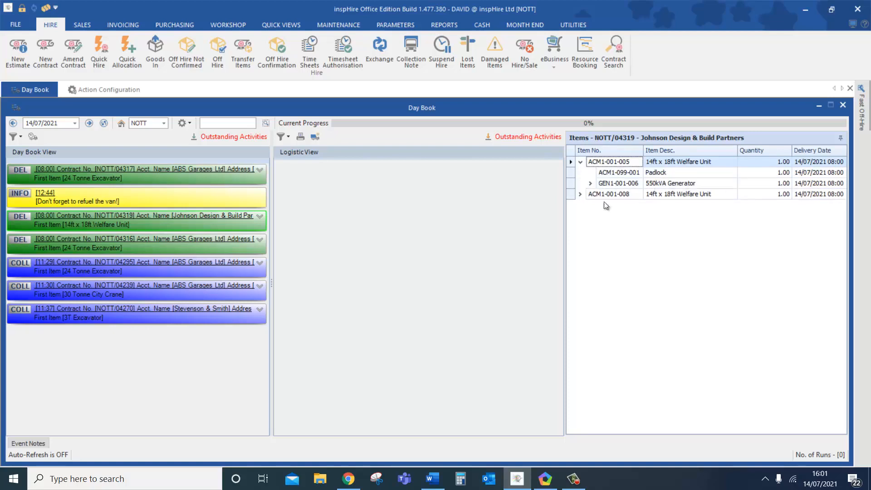
left_click(580, 194)
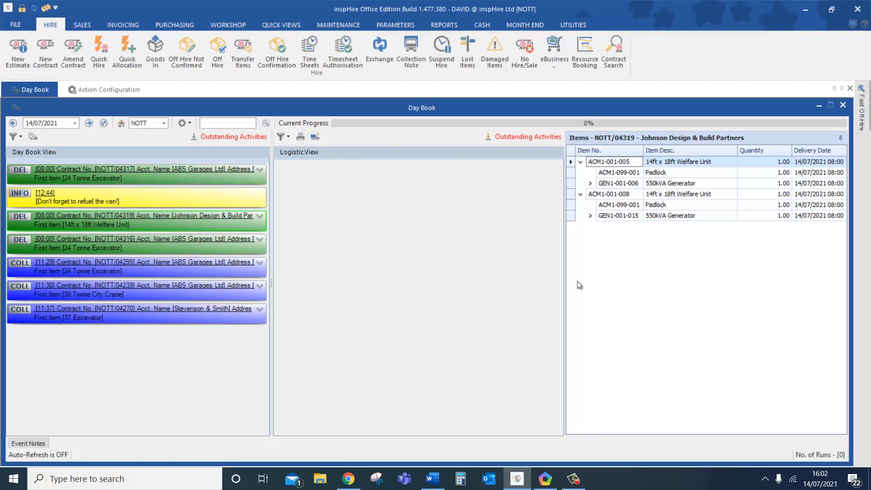
- Split NOTT/04319 so ACM1-001-005 and its accessories form their own tile, then check both tiles
right_click(186, 222)
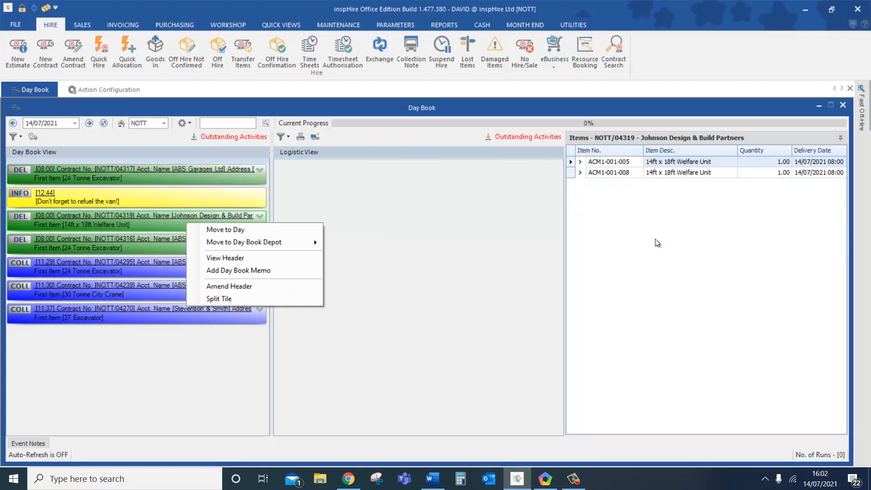
left_click(229, 297)
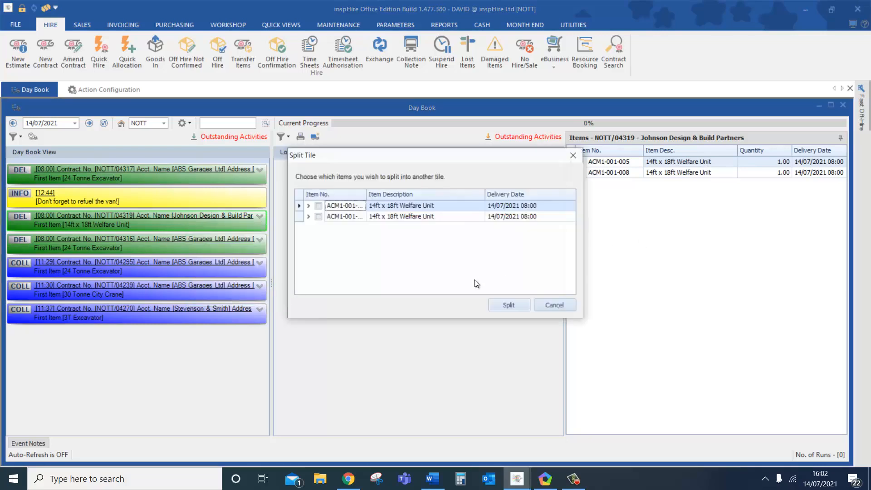
left_click(307, 206)
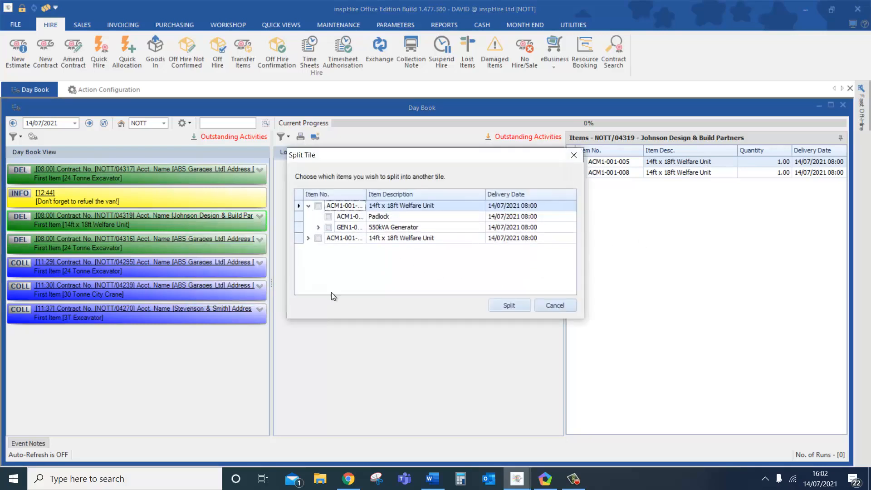
left_click(317, 206)
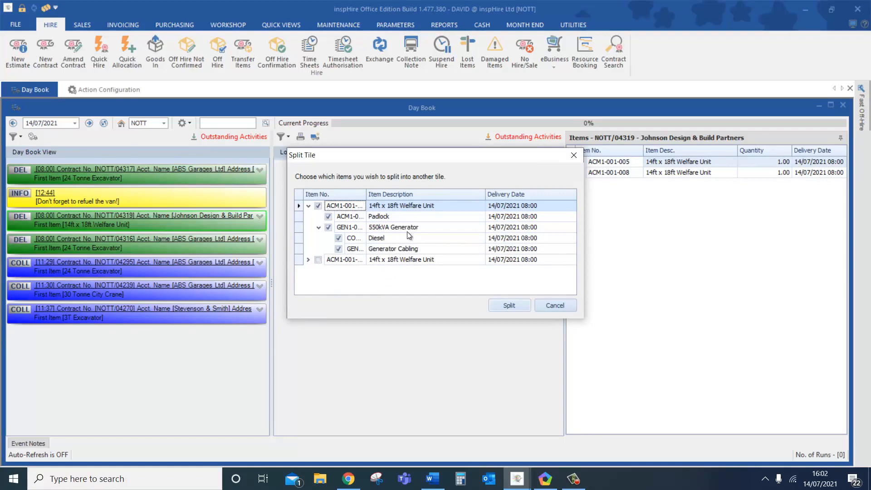
left_click(507, 304)
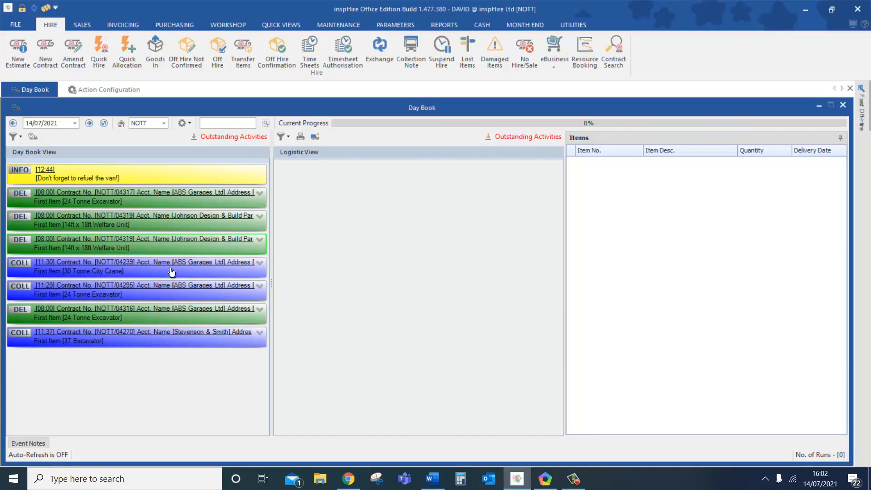
left_click(150, 220)
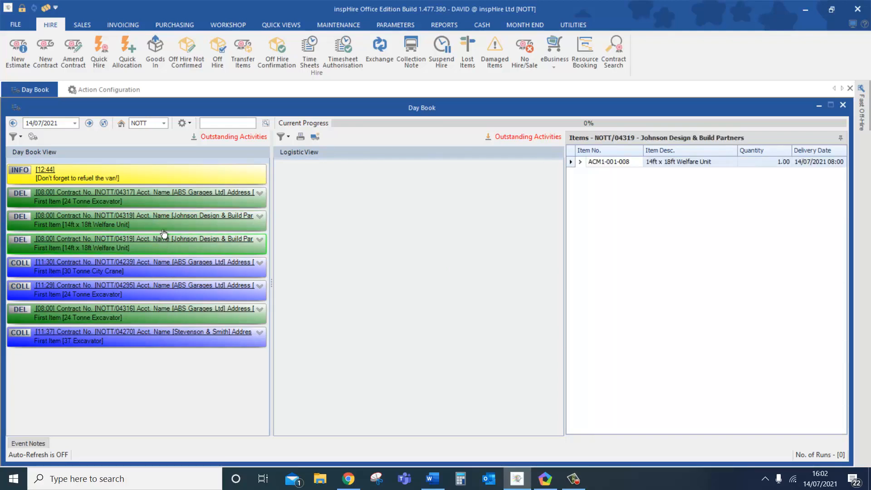
left_click(165, 224)
- Drag the ACM1-001-005 NOTT/04319 delivery into Logistic View to create a new run
right_click(162, 220)
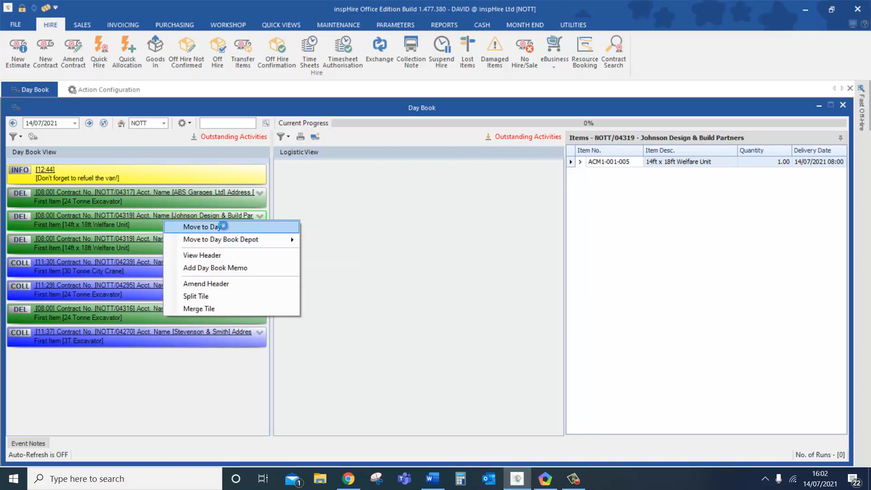
left_click(223, 226)
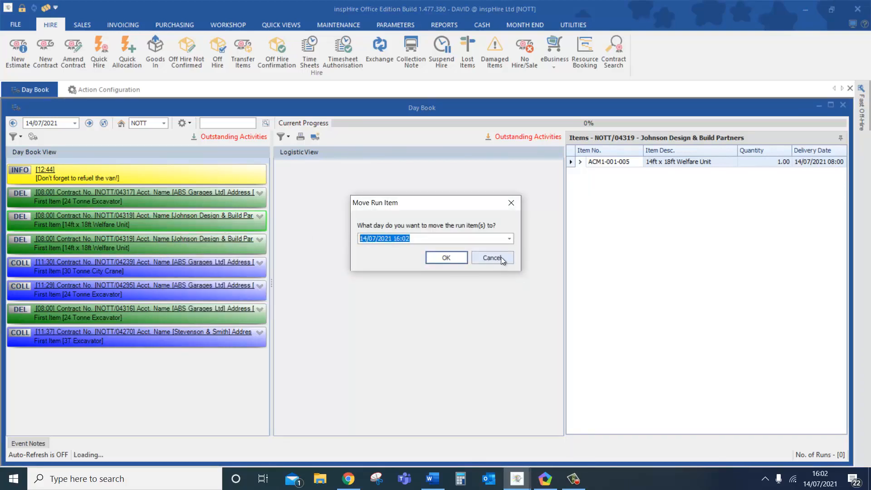
left_click(501, 257)
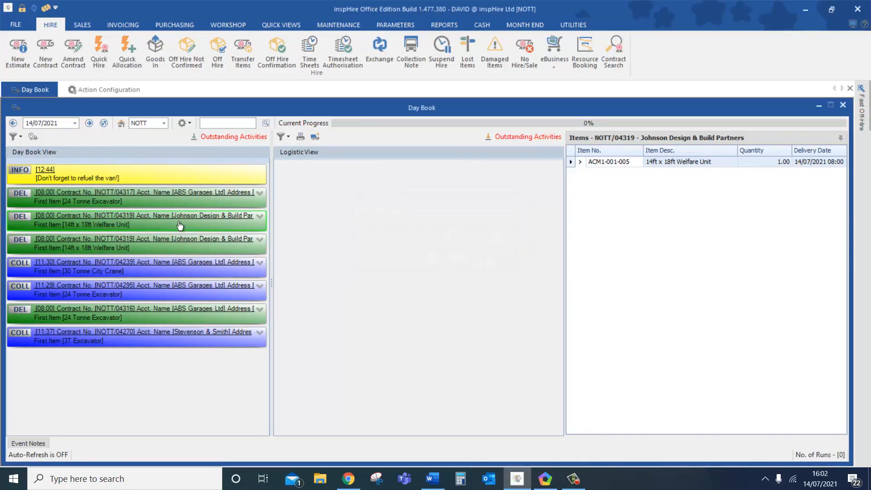
left_click_drag(188, 225, 357, 179)
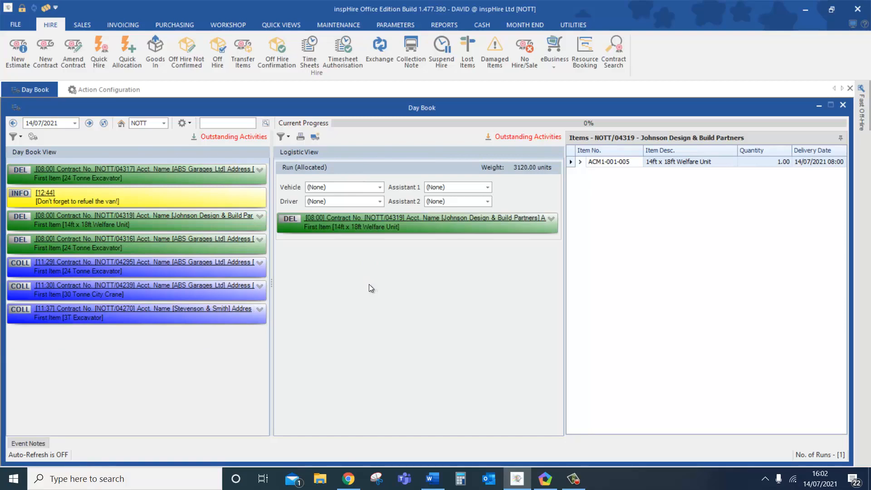
- Set the run's vehicle to LL - MP30 3DW, choose a driver, and keep Assistants 1 and 2 at (None)
left_click(314, 188)
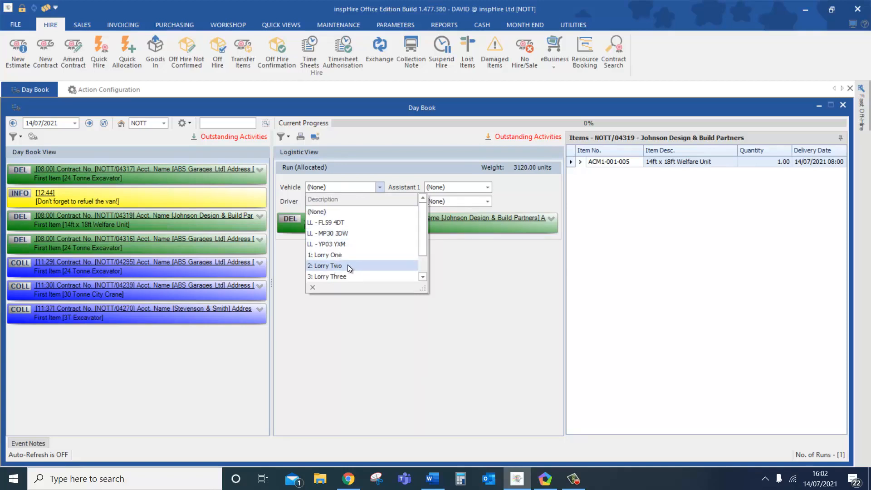
left_click(368, 232)
left_click(337, 200)
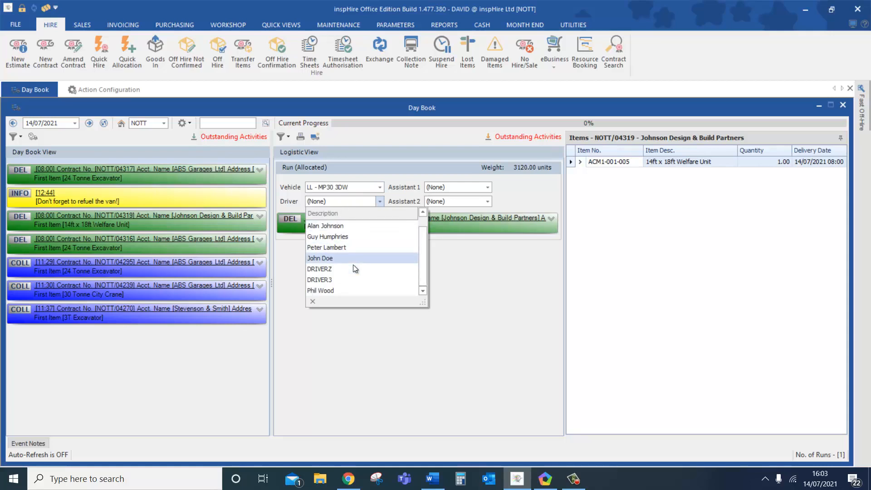
left_click(354, 288)
left_click(435, 187)
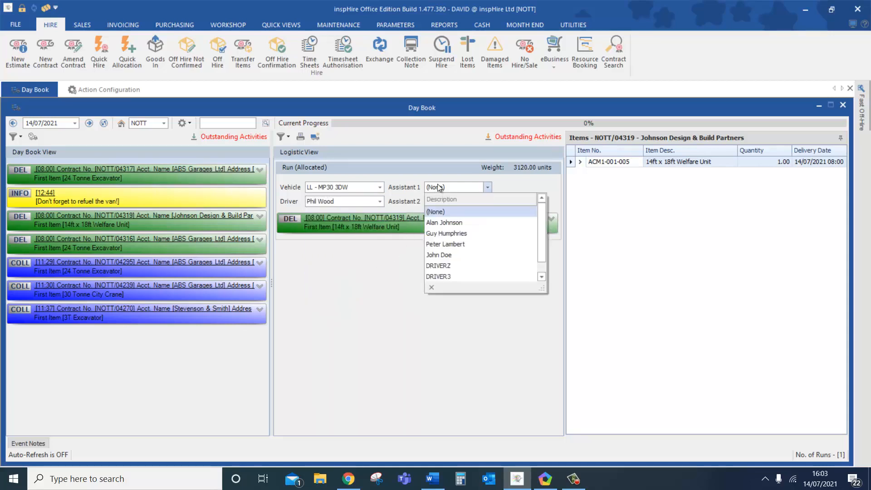
left_click(435, 185)
left_click(438, 202)
left_click(437, 204)
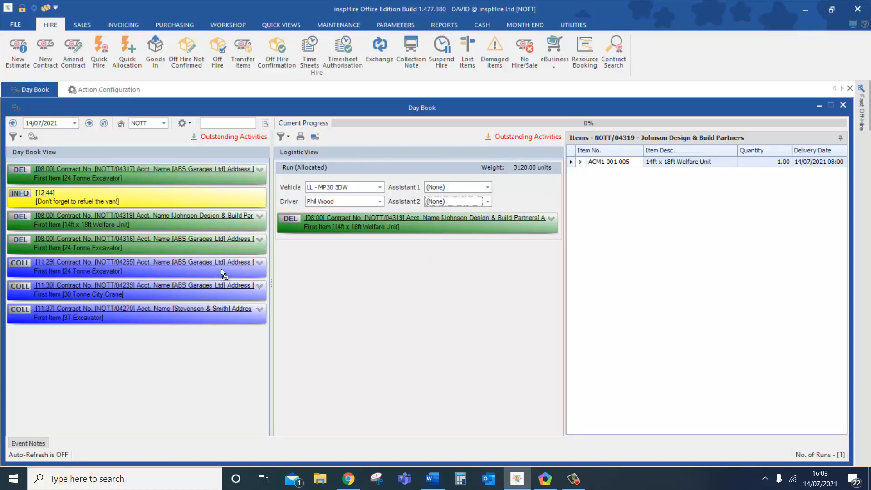
- Add NOTT/04295 to run one; build a Lorry Two run with a driver for NOTT/04317 and NOTT/04270
left_click_drag(221, 268, 365, 236)
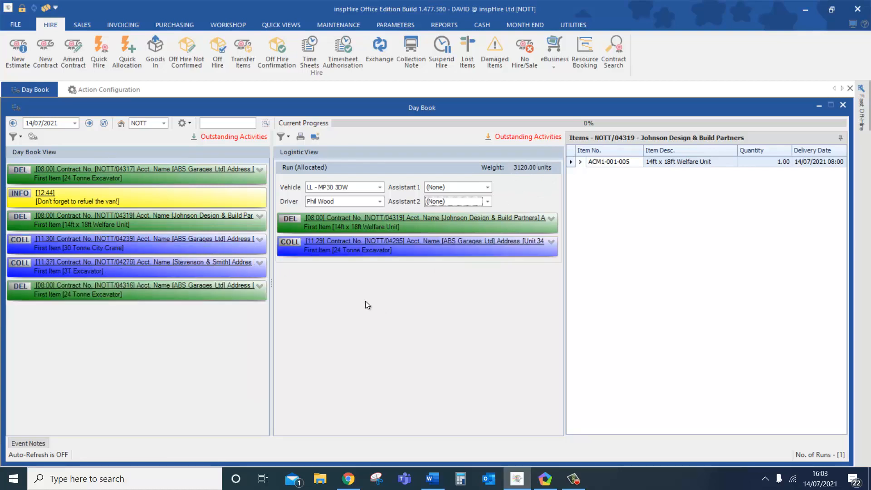
left_click_drag(176, 238, 348, 262)
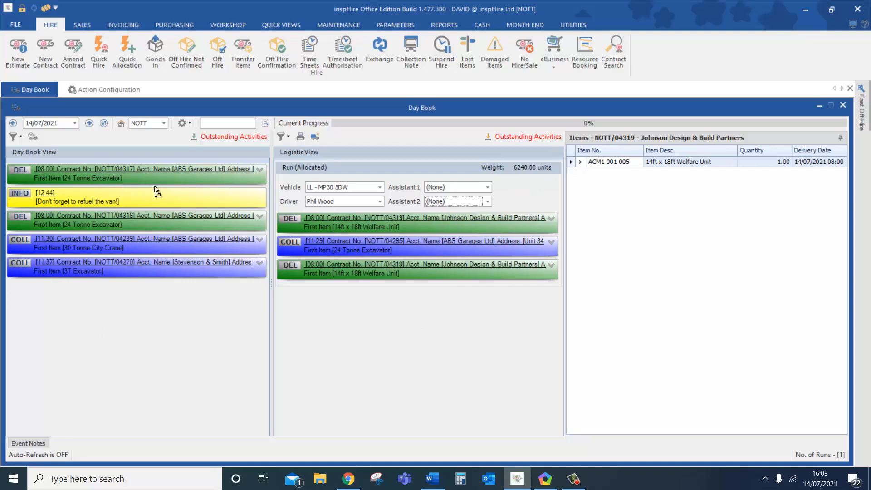
left_click_drag(317, 345, 316, 344)
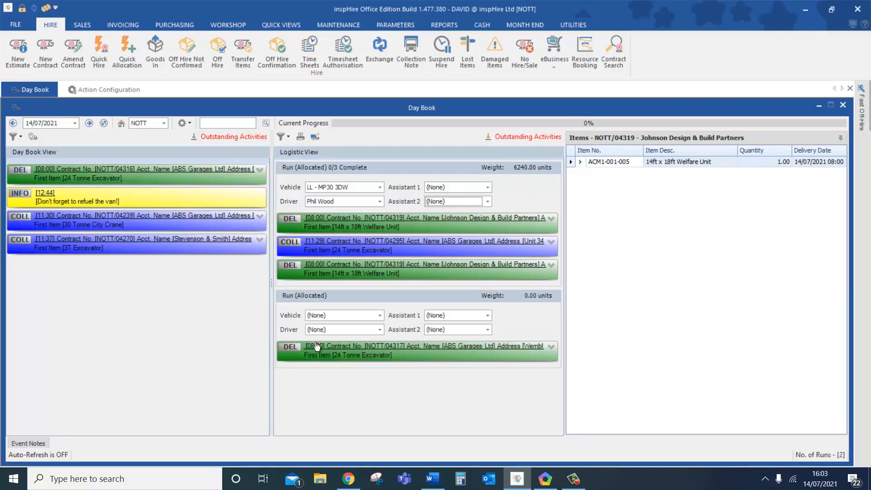
left_click(344, 315)
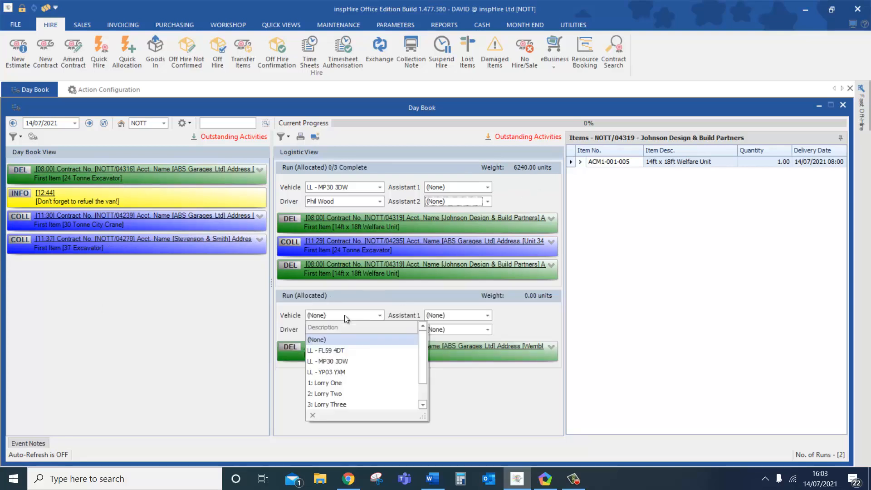
left_click(331, 393)
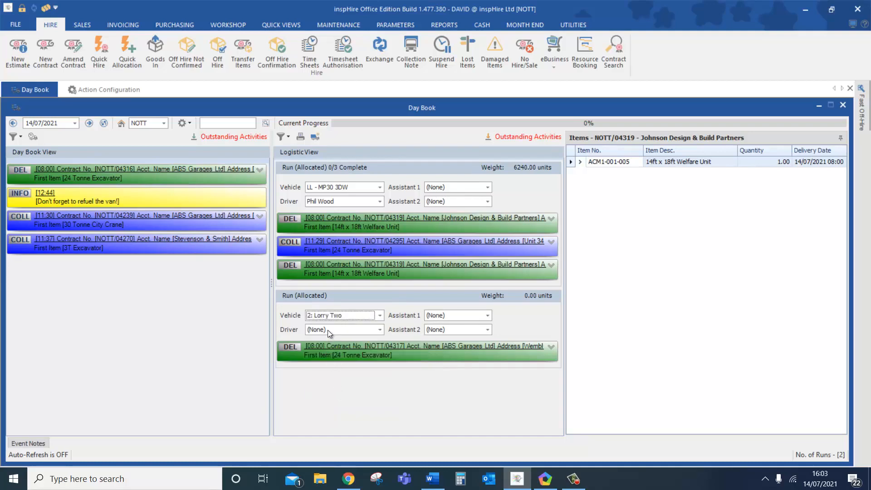
left_click(327, 329)
left_click(336, 398)
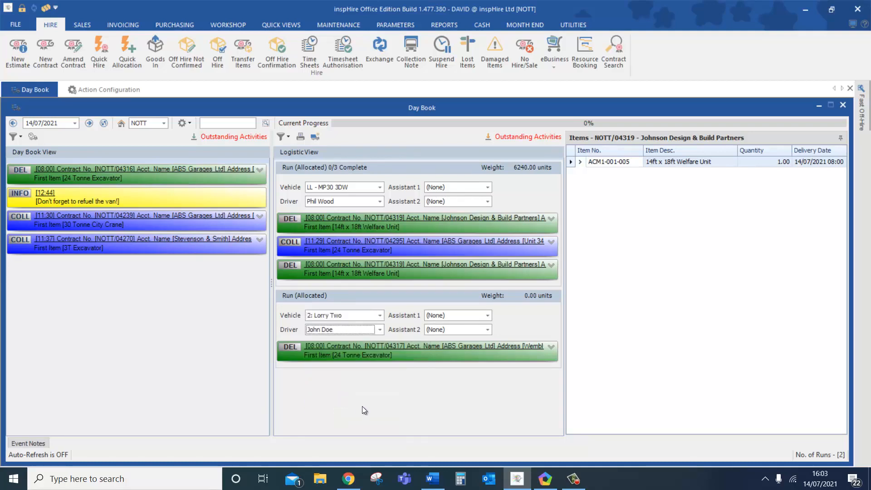
left_click_drag(245, 270, 333, 365)
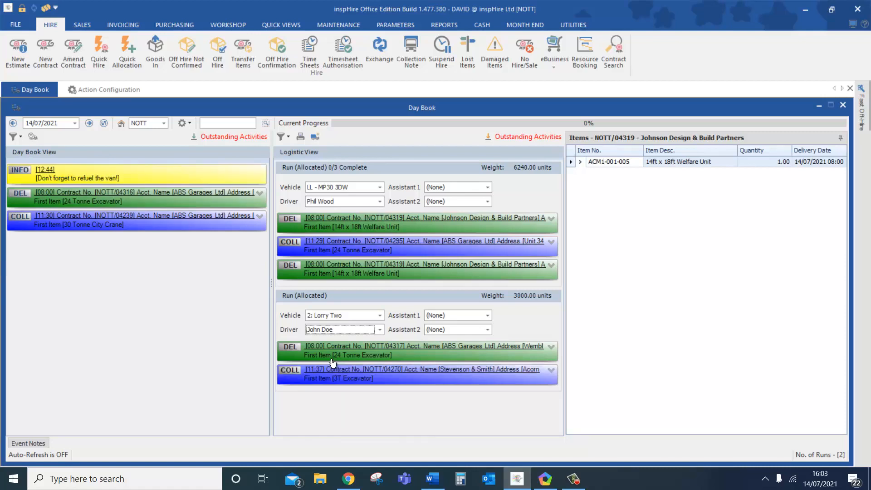
- Keep the Day Book on 14 July 2021 and return the extra NOTT/04319 delivery to unallocated entries
left_click(75, 123)
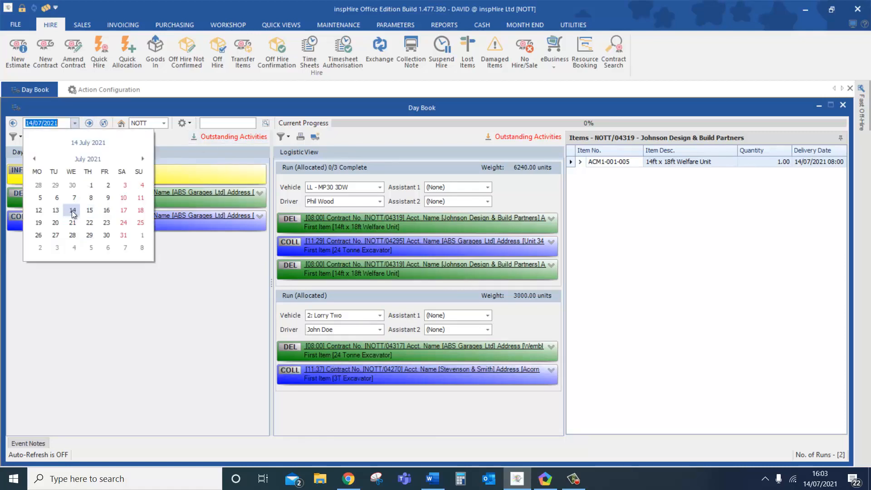
left_click(198, 301)
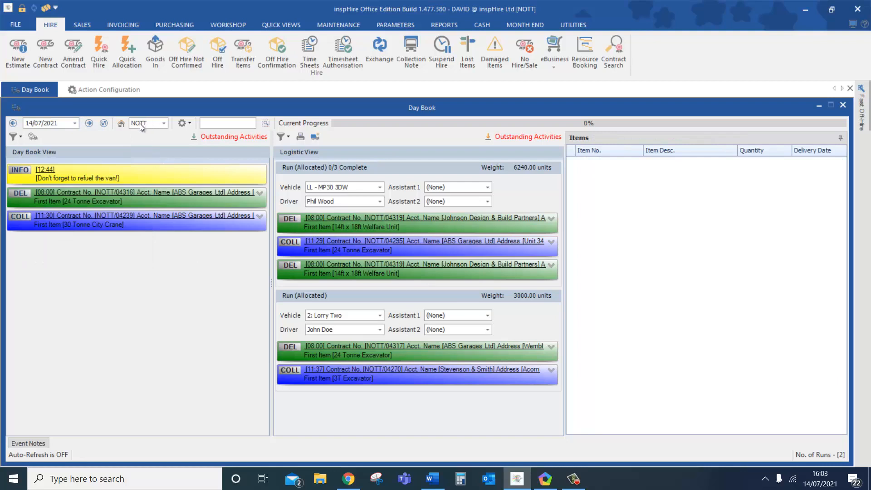
left_click(187, 123)
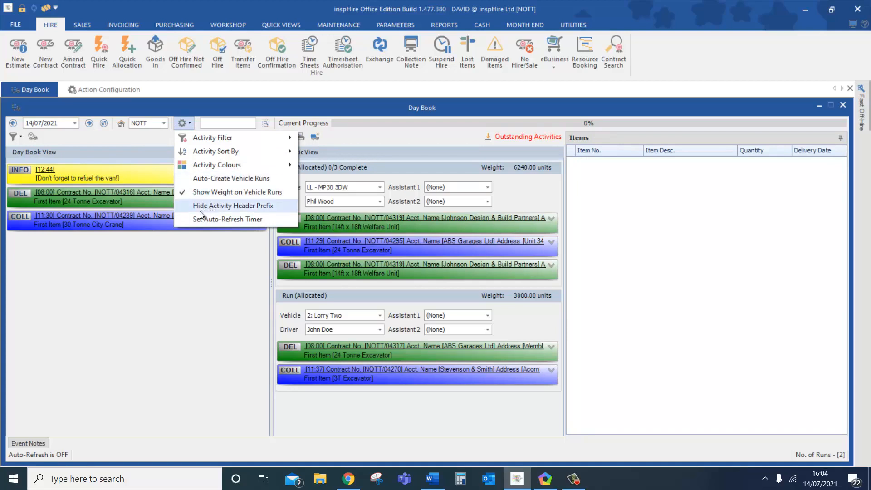
left_click(228, 328)
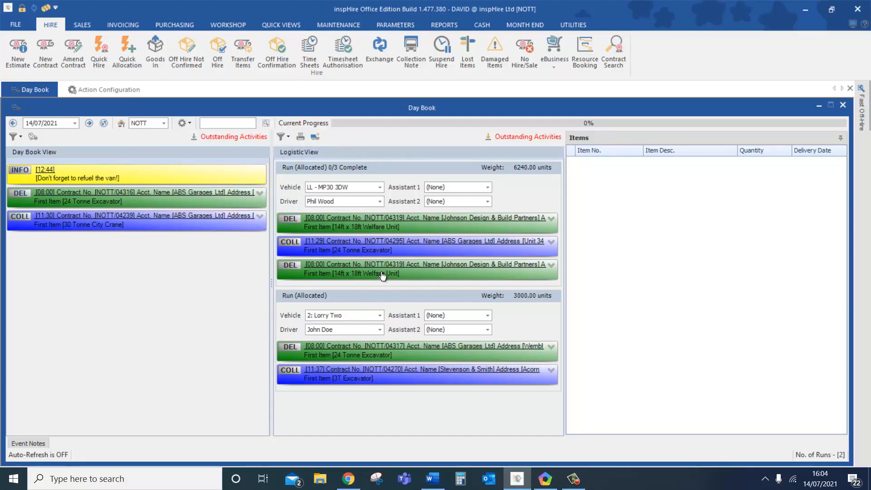
left_click_drag(378, 272, 114, 247)
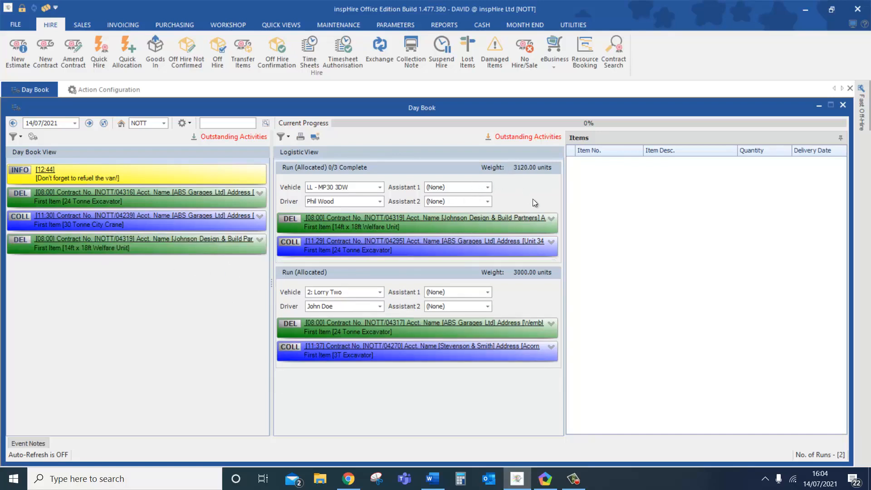
- Activate the first run to generate its Day Book Run Plan for 14/07/2021 at NOTT
right_click(505, 182)
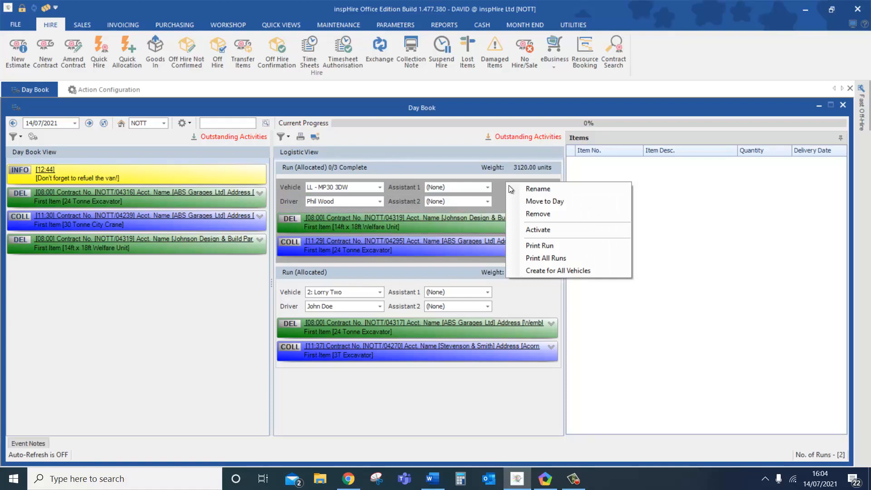
left_click(537, 231)
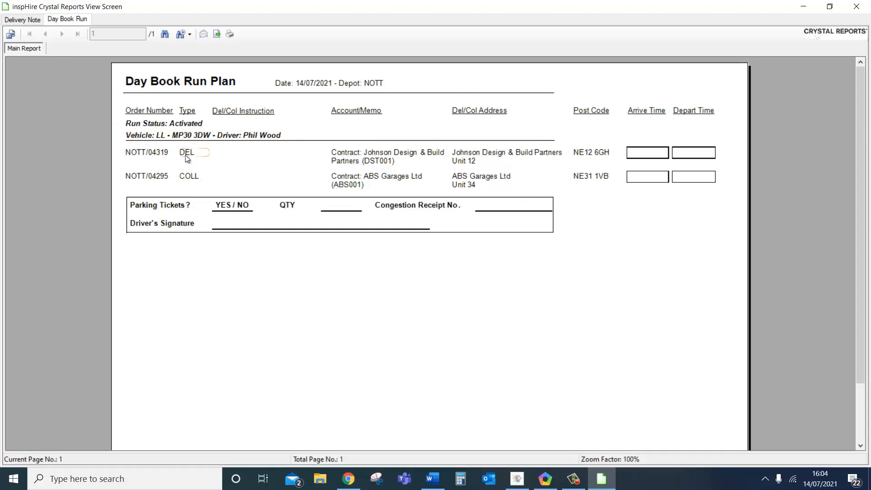
- View the NOTT/04319 delivery note, close the report viewer and acknowledge the activated runs
left_click(33, 21)
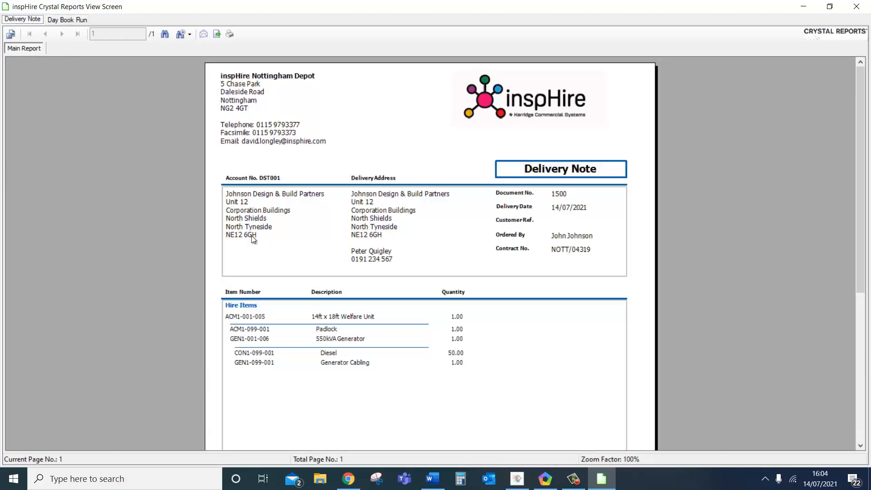
left_click(855, 11)
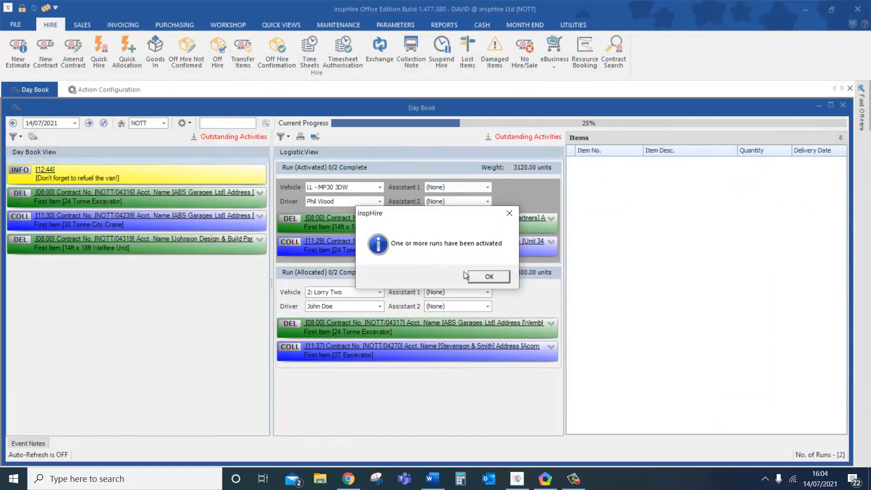
left_click(486, 279)
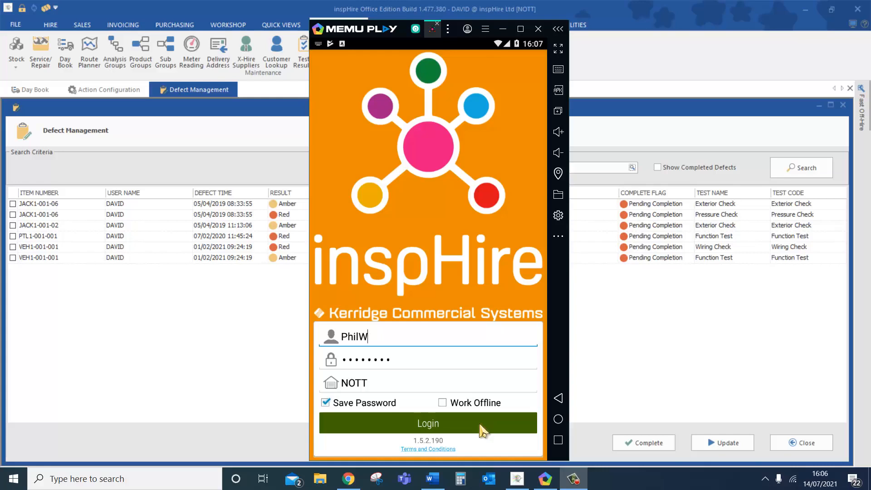
- Log in to inspHire Mobile, look up item VEH1-001-02 and show its inspection checks
left_click(480, 426)
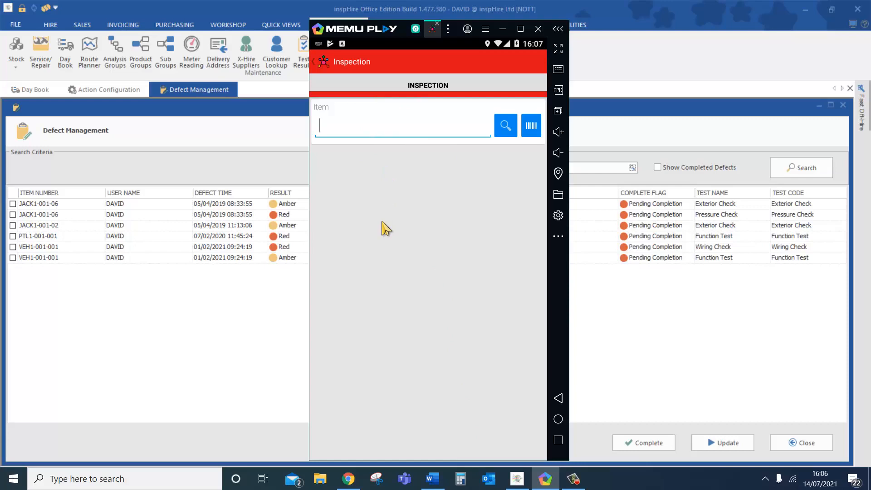
type("veh1-001-02")
key("Return")
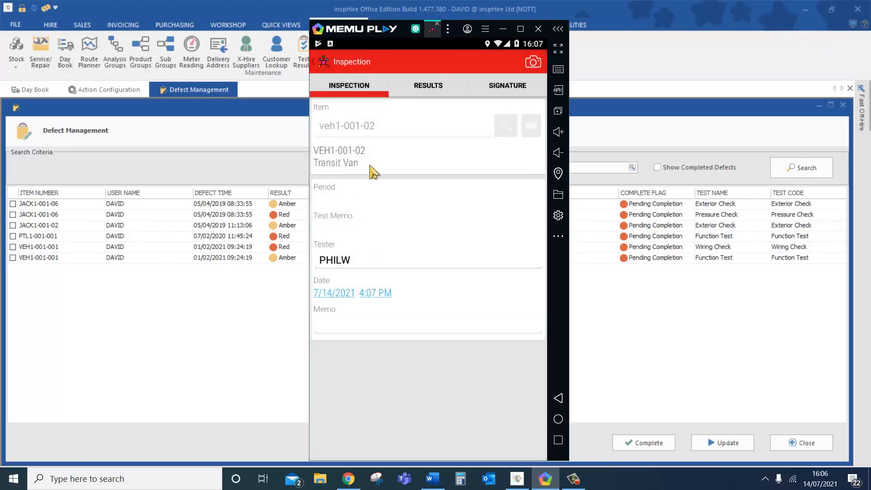
left_click(434, 92)
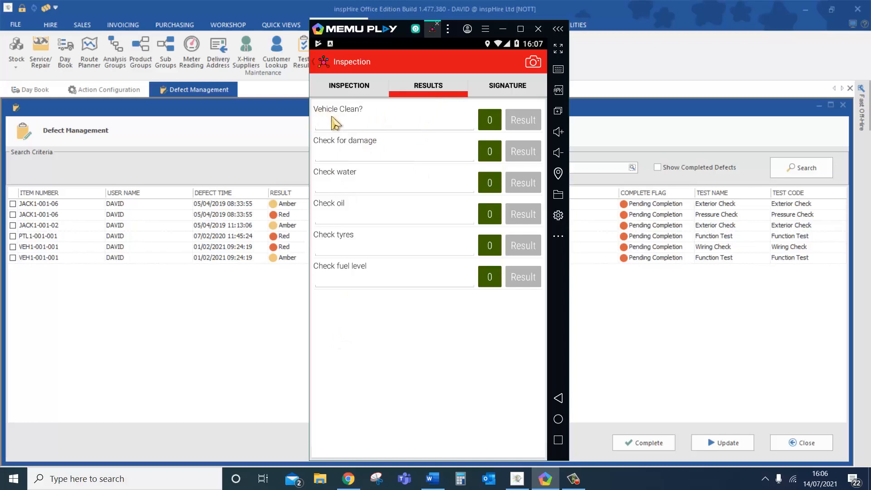
- Answer Vehicle Clean? with 'Yes' and Check for damage with 'Scratch'
left_click(352, 125)
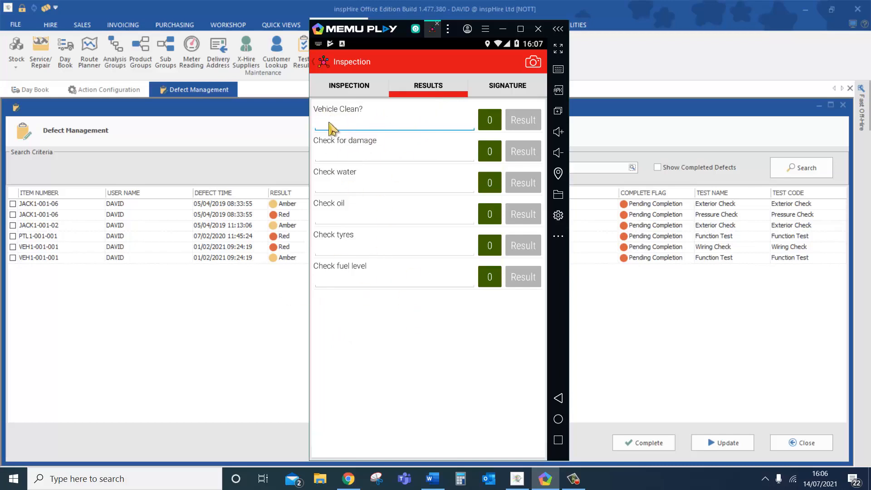
type("Yes")
left_click(366, 158)
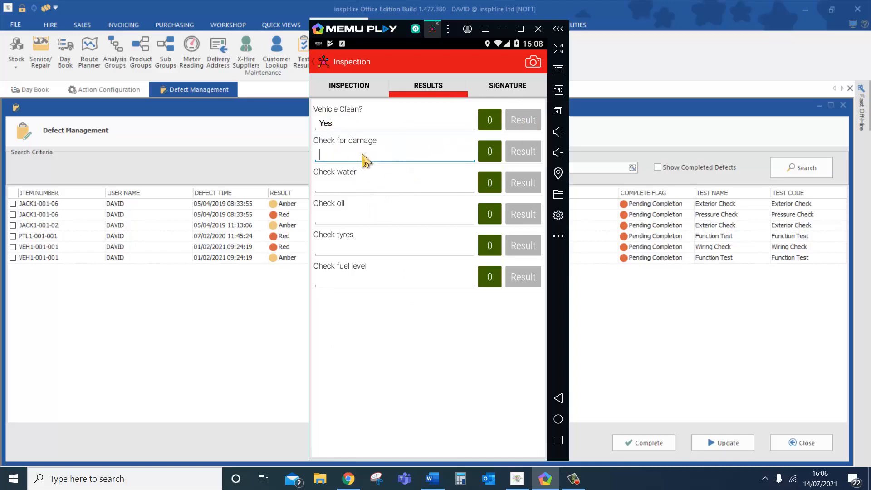
type("Scratches")
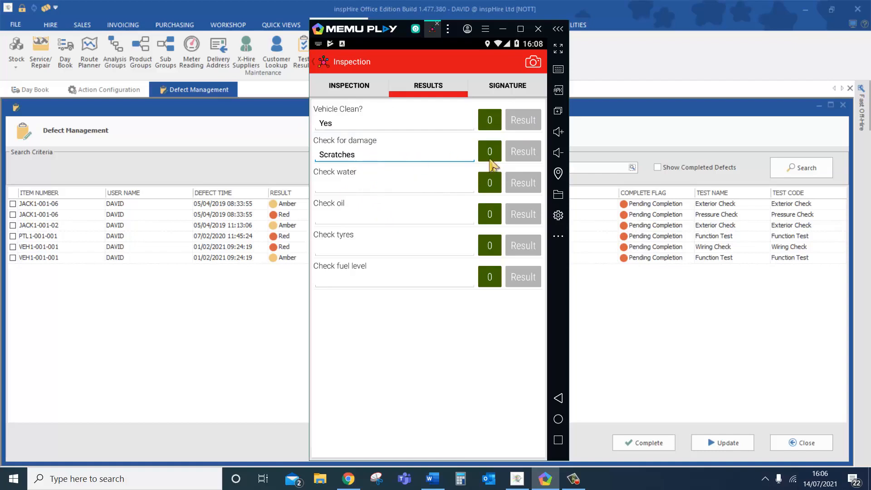
- Set the damage, clean, water, oil, tyres and fuel level results to Green
left_click(527, 159)
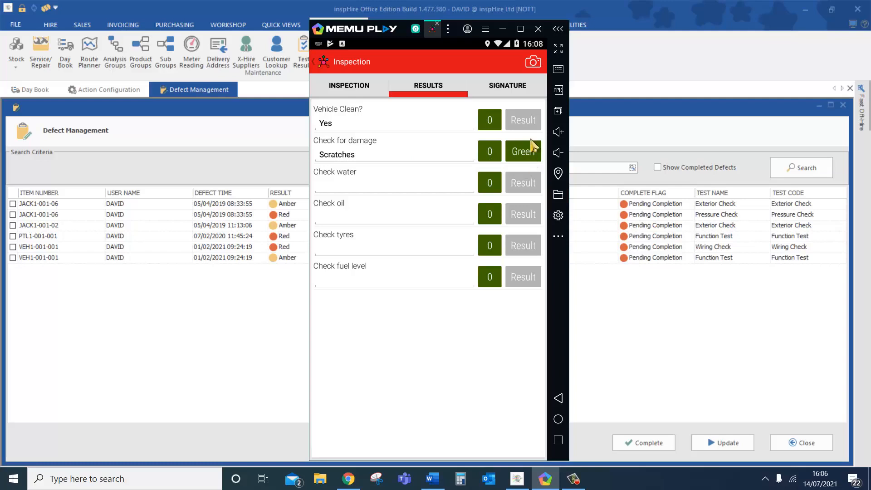
left_click(537, 124)
left_click(528, 188)
left_click(526, 190)
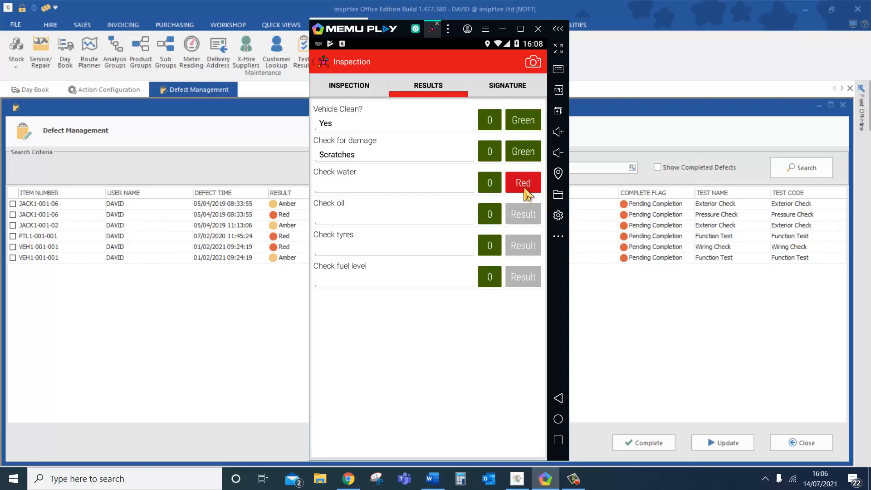
left_click(526, 190)
left_click(526, 191)
left_click(526, 190)
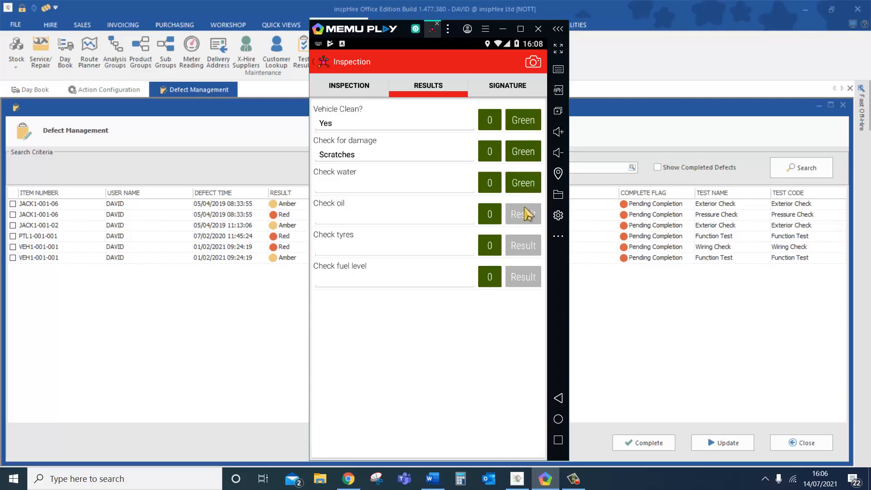
left_click(526, 218)
left_click(527, 252)
left_click(521, 276)
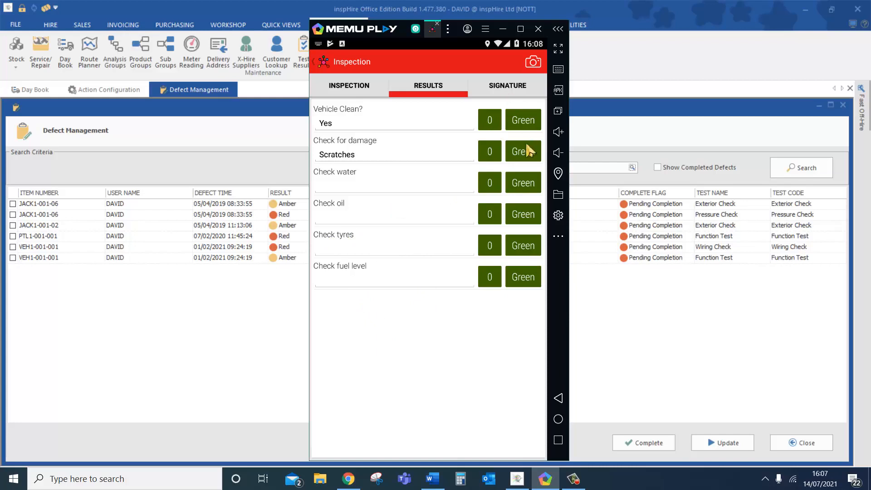
- Change the Check water and Check oil results to Amber before signing off
left_click(525, 186)
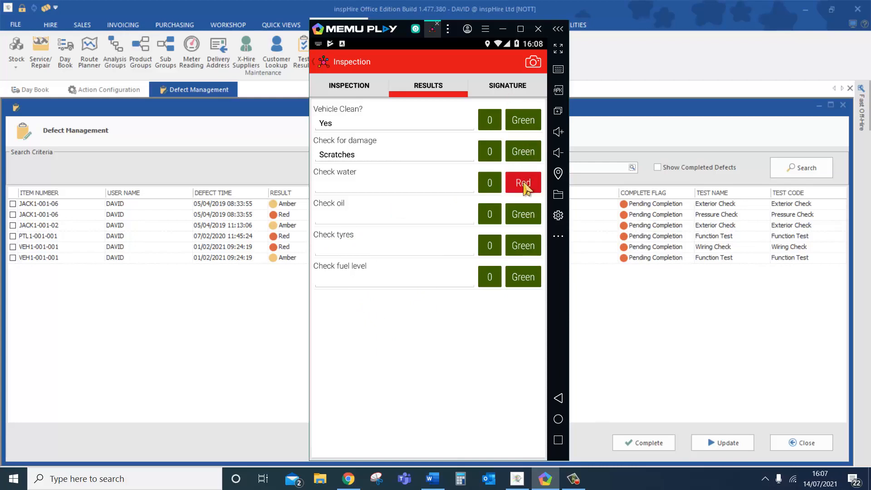
left_click(526, 188)
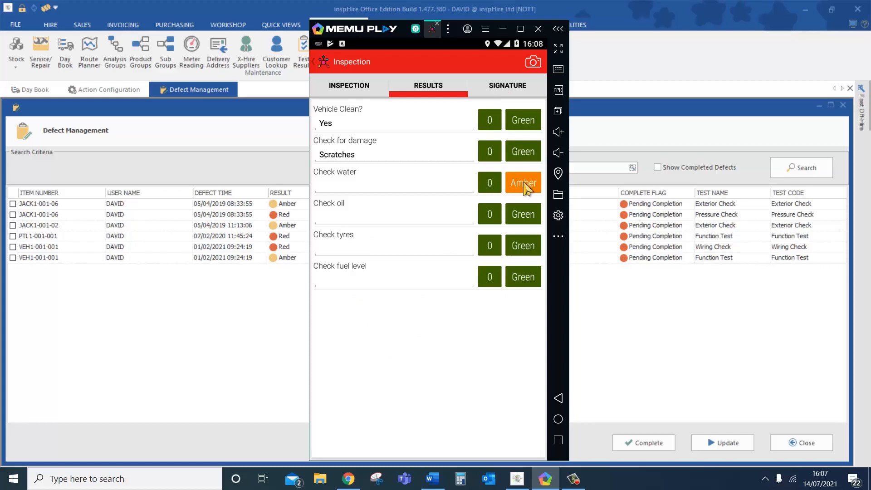
left_click(525, 186)
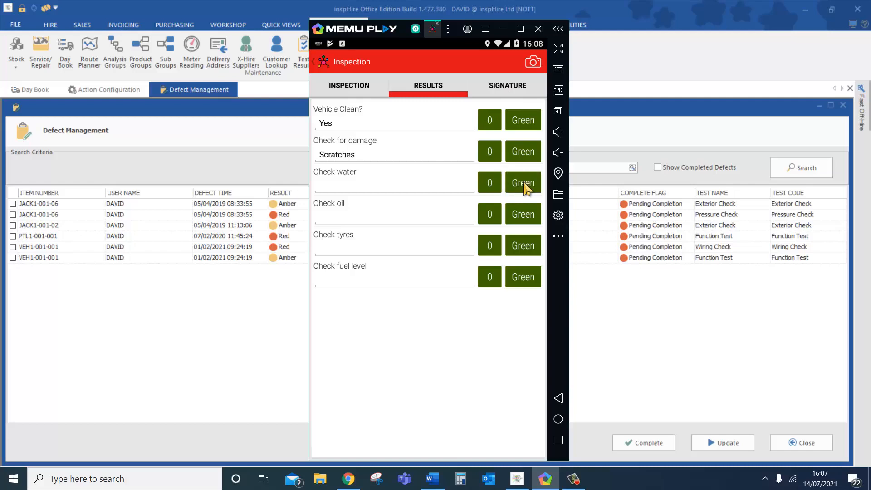
left_click(525, 187)
left_click(525, 187)
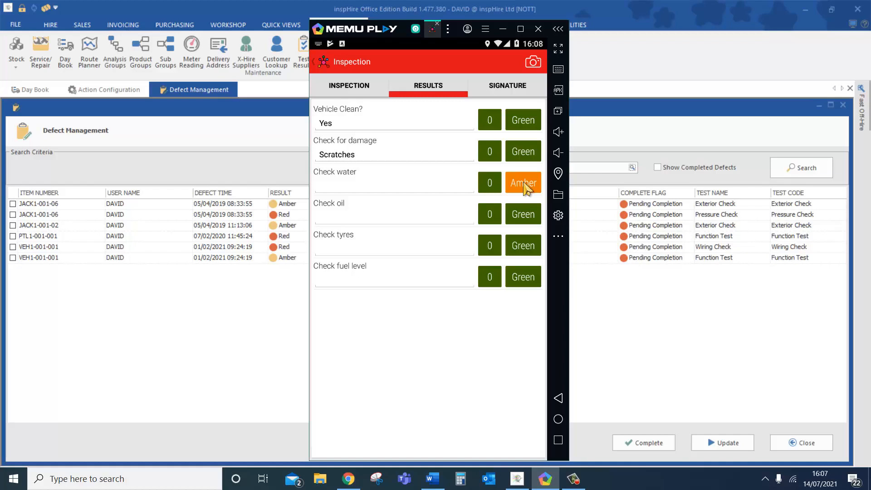
left_click(526, 220)
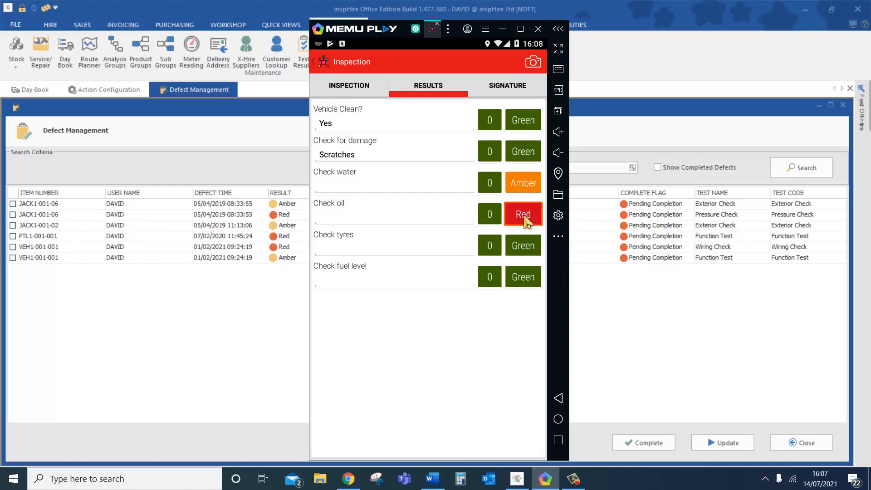
left_click(525, 220)
left_click(517, 86)
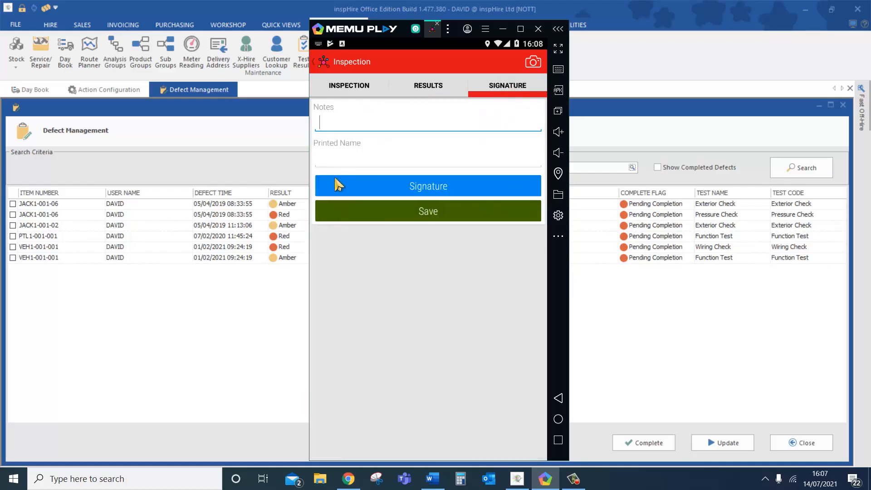
- Enter the driver's printed name and draw and keep a signature
left_click(346, 161)
type("David")
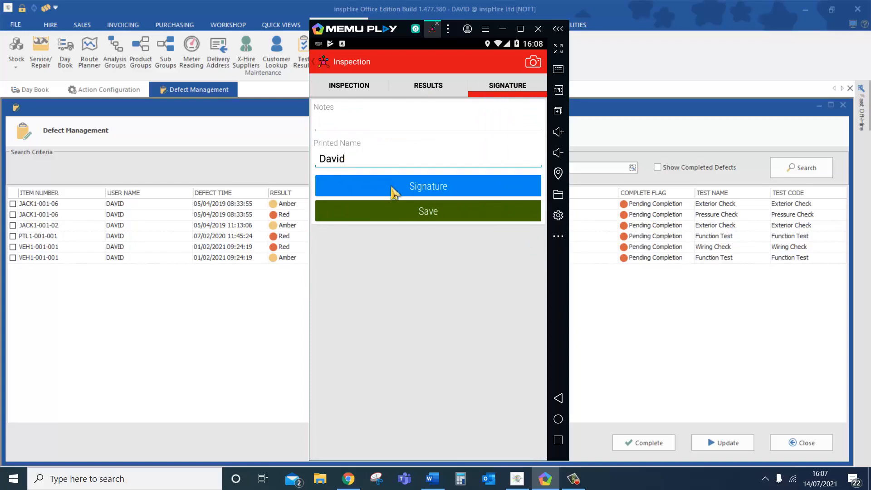
key("Tab")
key("Return")
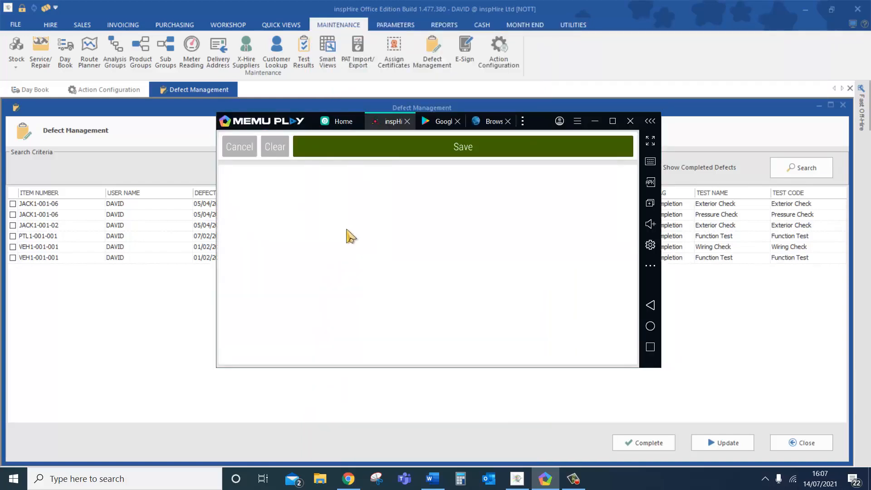
mouse_move(305, 213)
left_mouse_down()
mouse_move(271, 295)
mouse_move(419, 319)
mouse_move(547, 191)
mouse_move(569, 294)
left_mouse_up()
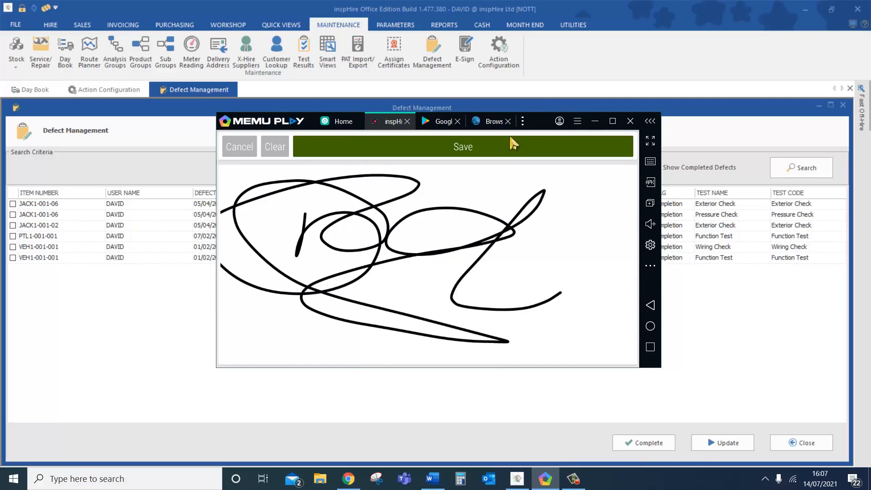
left_click(507, 146)
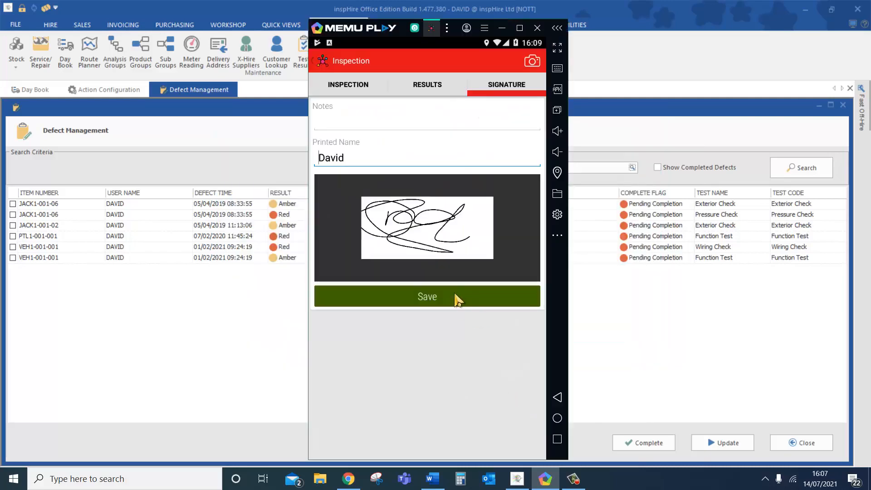
- Save the inspection without emailing the report and minimise the emulator
left_click(458, 301)
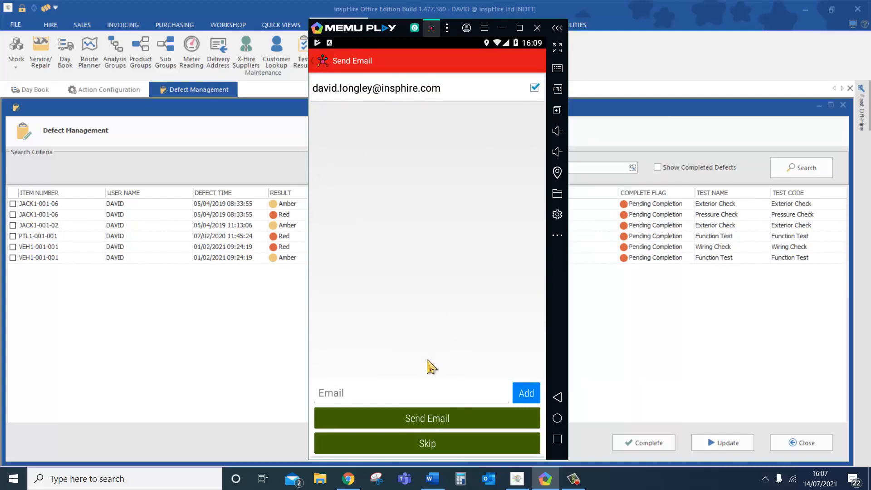
left_click(452, 449)
left_click(504, 281)
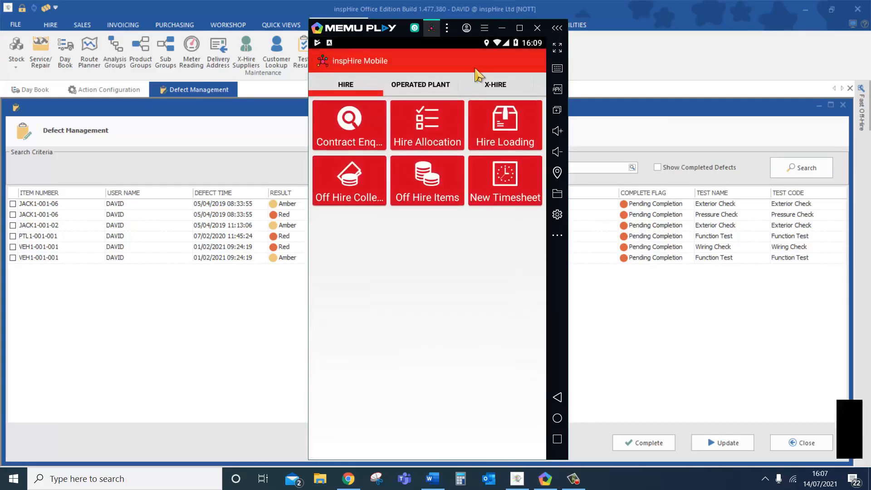
left_click(501, 29)
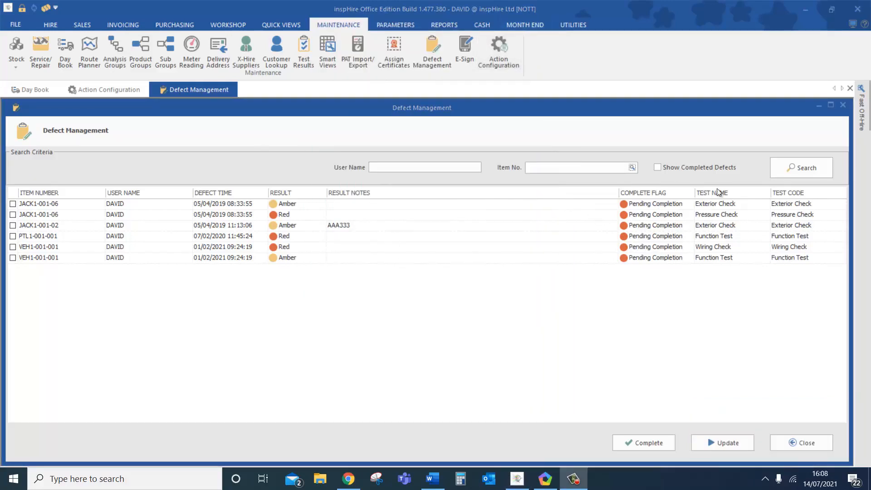
- Search for new defects and complete the VEH1-001-02 Check water and Check oil defects
left_click(786, 170)
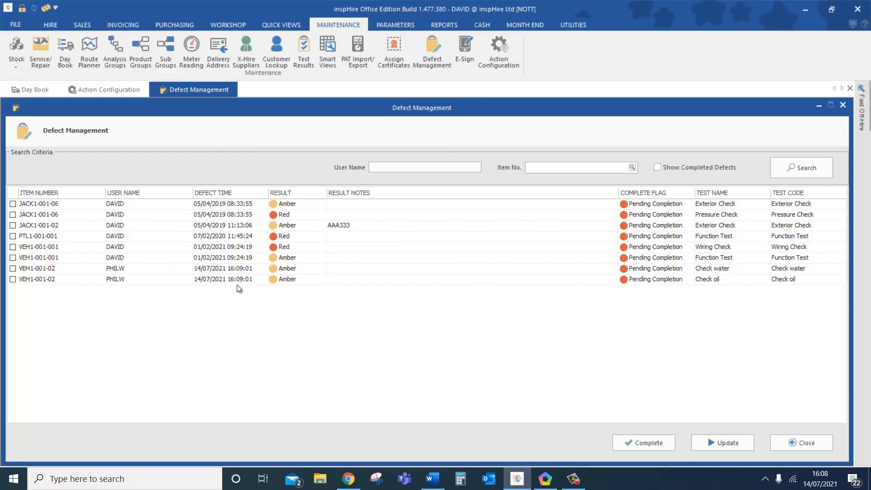
left_click(12, 268)
left_click(13, 279)
left_click(656, 443)
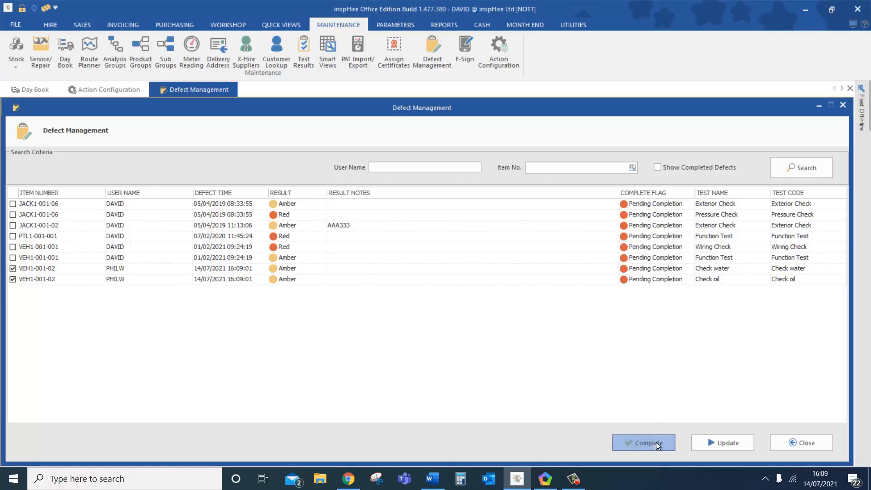
left_click(383, 268)
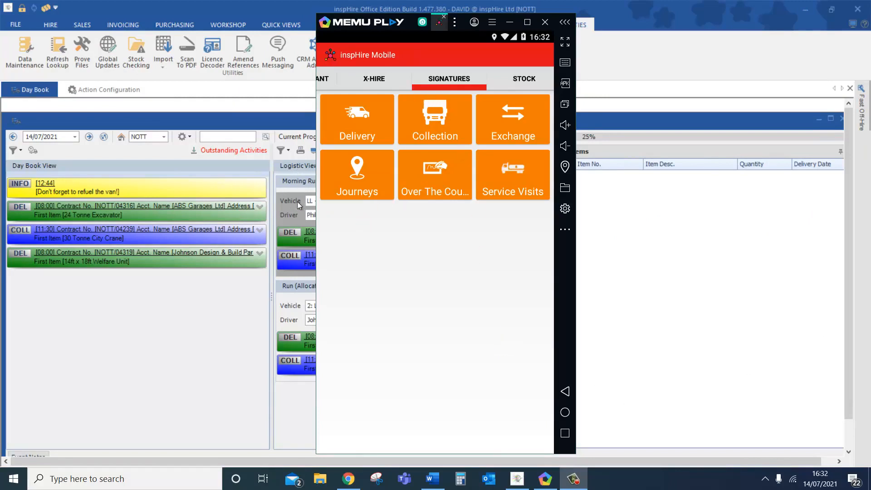
- Open the Morning Run journey and start its first delivery job for NOTT/04319
left_click(365, 184)
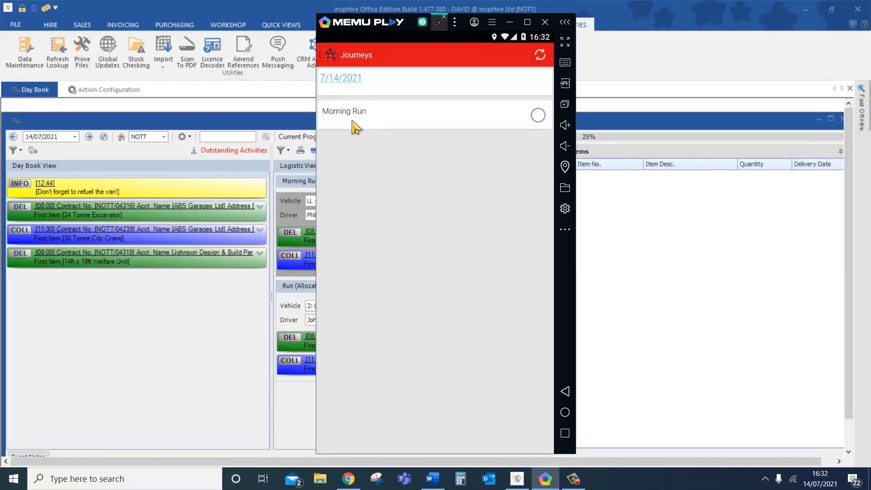
left_click(384, 125)
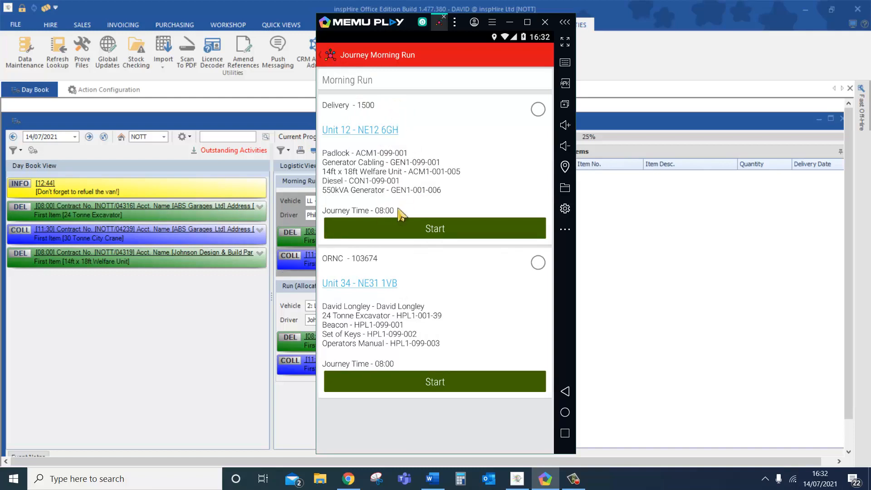
left_click(387, 233)
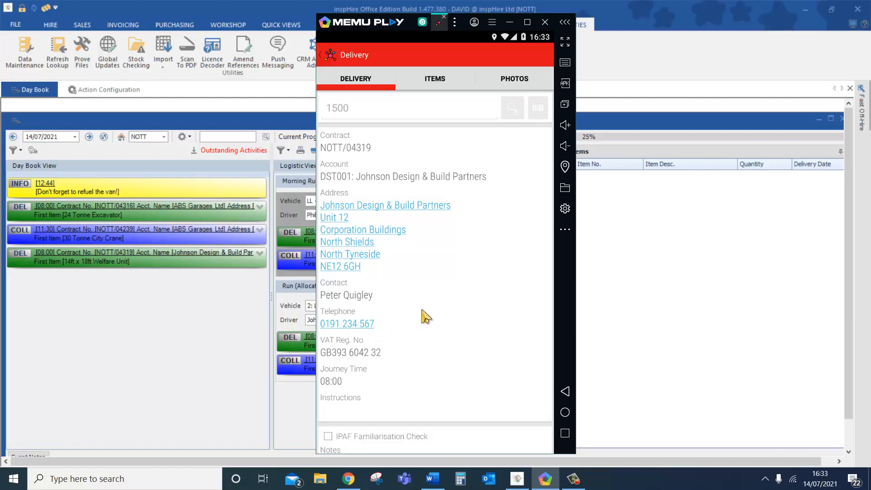
- List the delivery items, toggling the Padlock to not delivered and back to 1/1
left_click(438, 81)
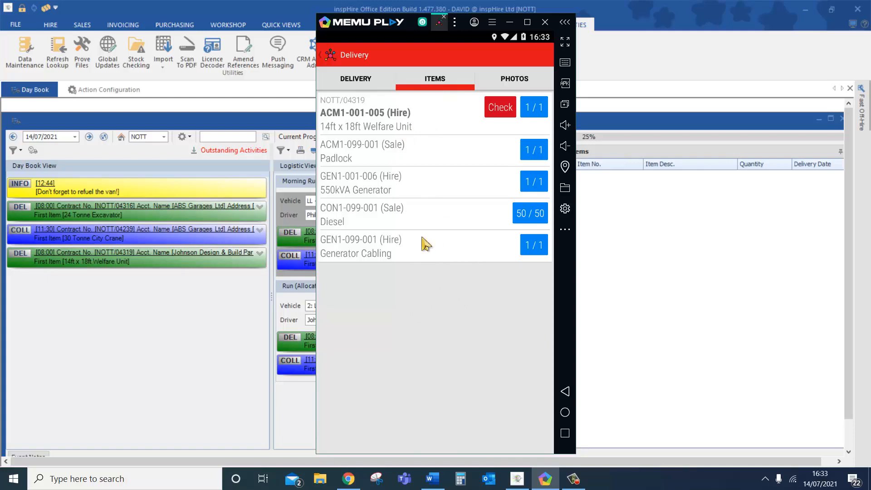
left_click(530, 155)
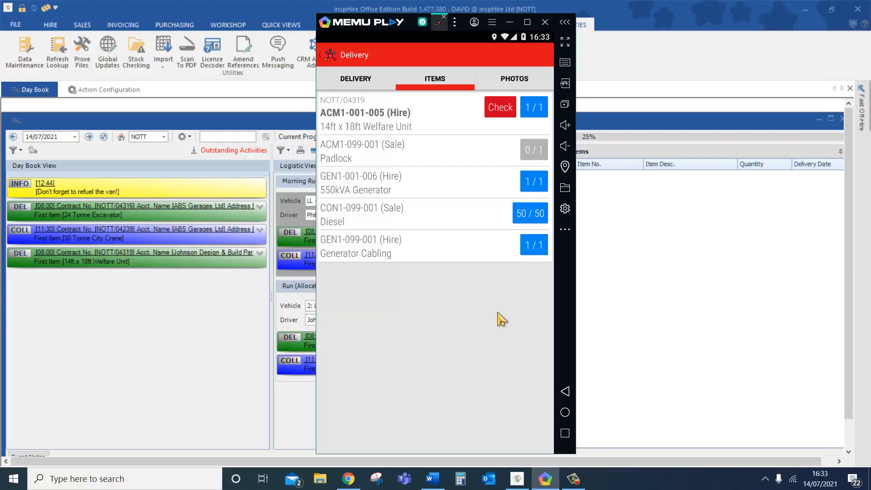
left_click(540, 155)
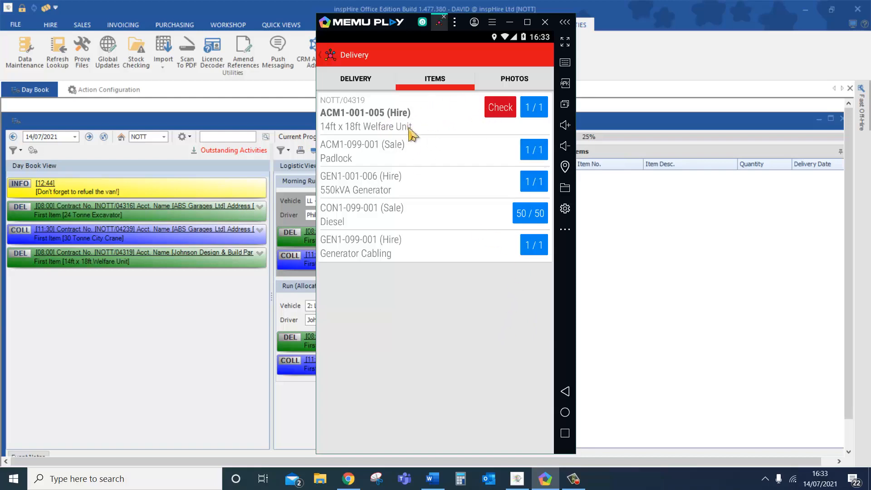
- Mark the Welfare Unit clean, empty, windows OK and door OK, and add a note
left_click(503, 108)
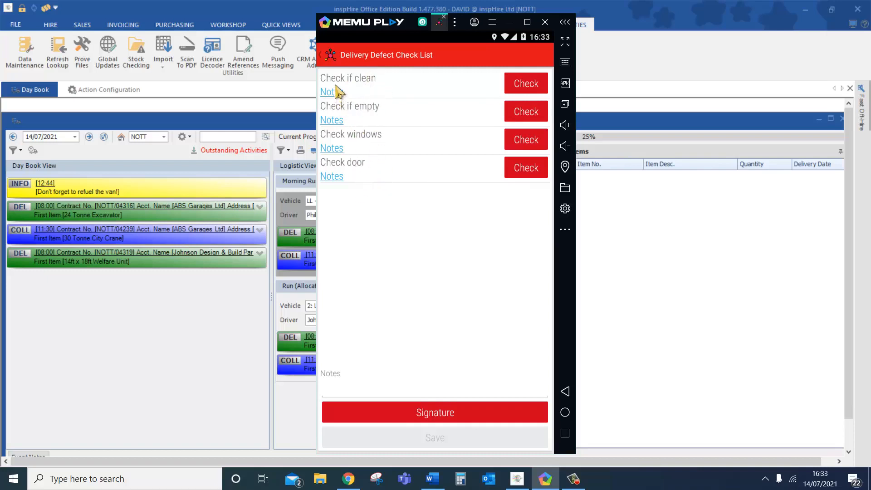
left_click(534, 90)
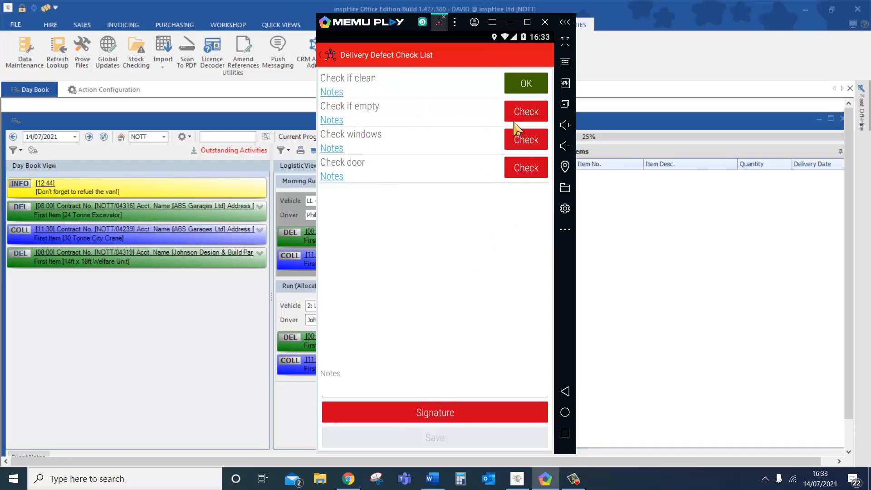
left_click(528, 114)
left_click(533, 150)
left_click(537, 168)
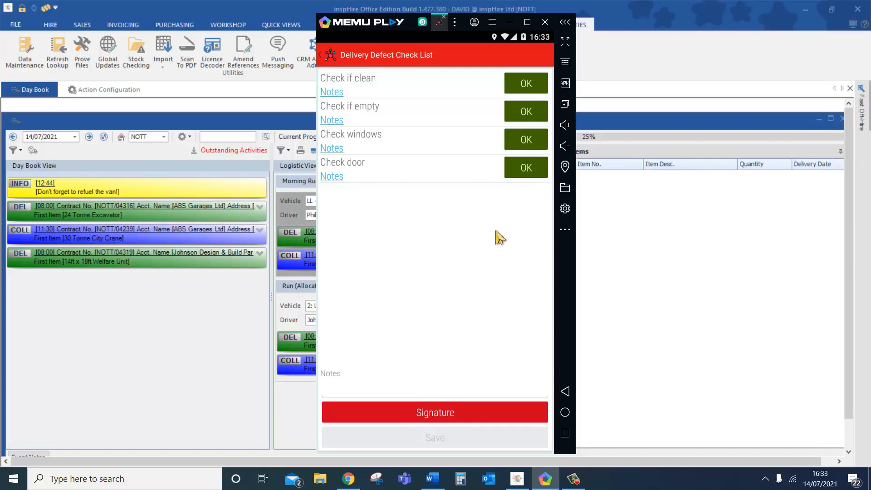
left_click(431, 389)
type("David")
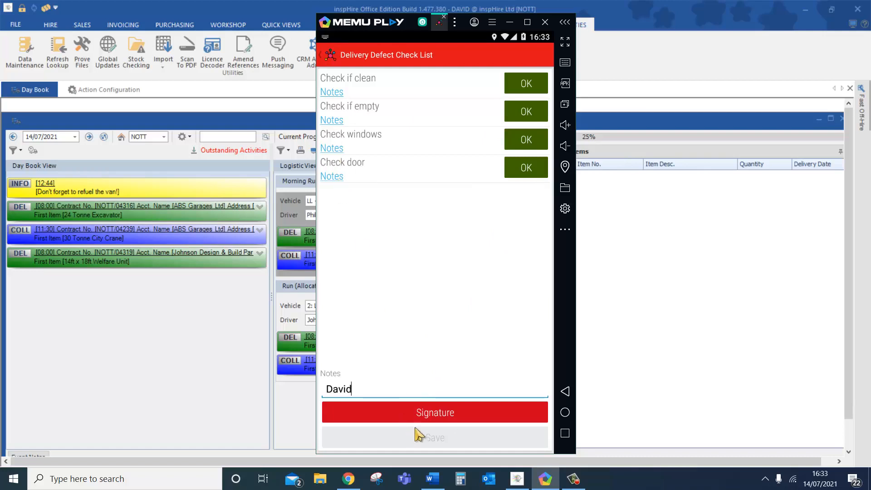
- Sign the Welfare Unit defect check list and save it
left_click(421, 415)
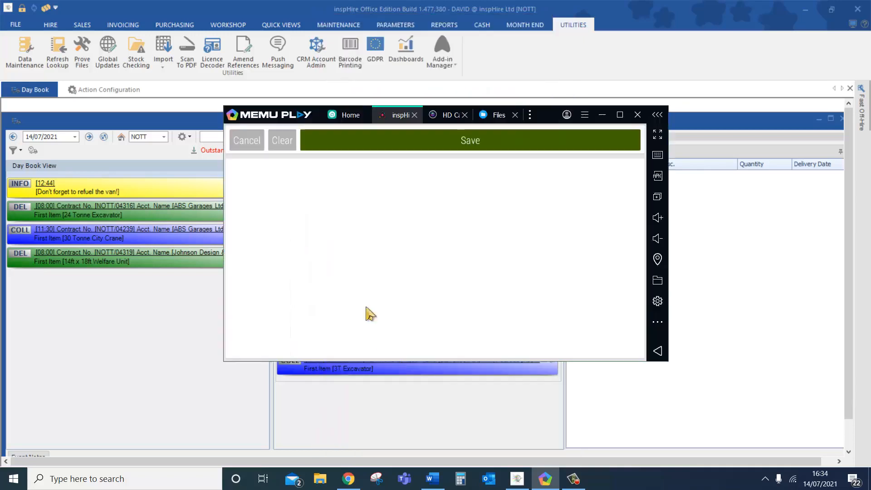
mouse_move(321, 234)
left_mouse_down()
mouse_move(325, 287)
mouse_move(643, 243)
left_mouse_up()
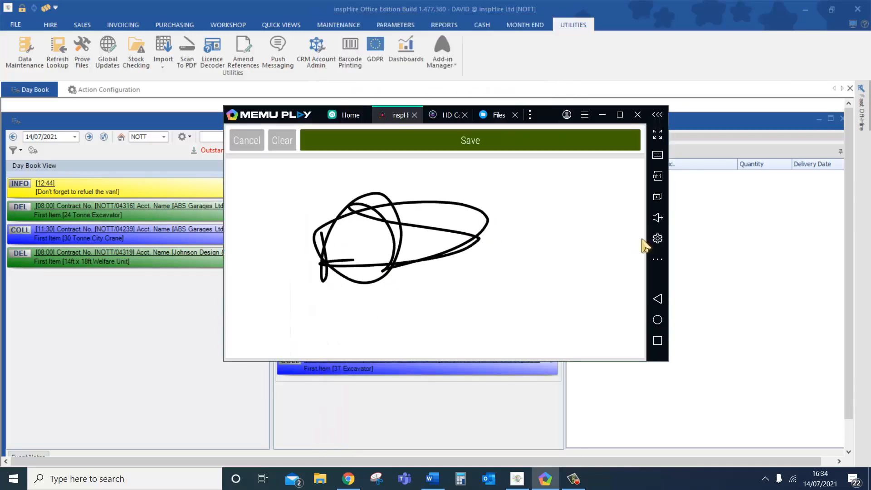
left_click(494, 147)
left_click(463, 438)
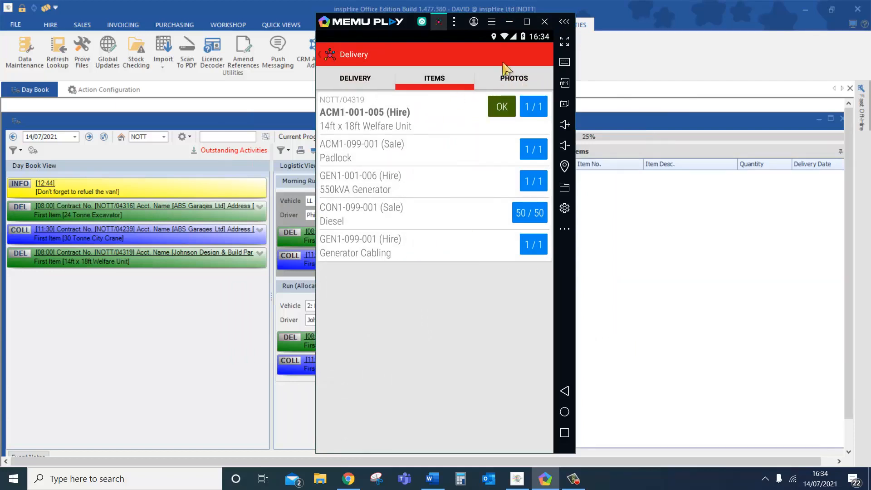
- On the Delivery tab, tick the IPAF Familiarisation Check and enter the notes 'All ok'
left_click(381, 79)
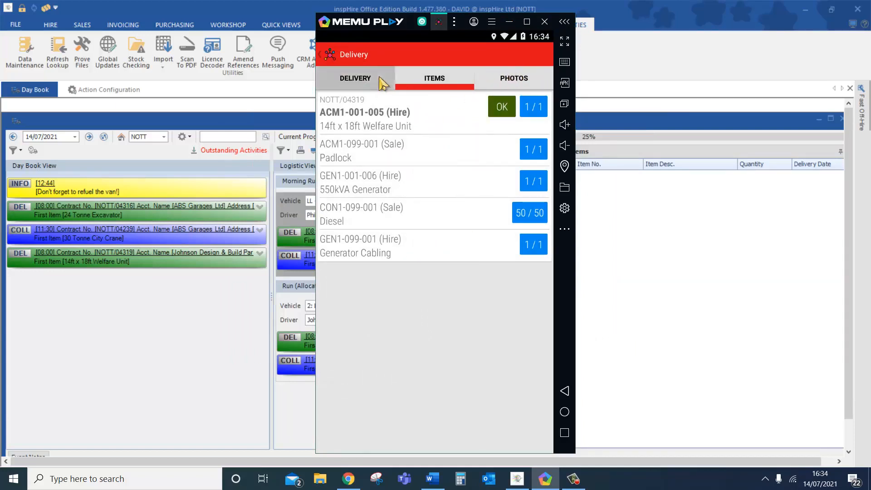
scroll(399, 338, "down", 1)
scroll(399, 338, "down", 2)
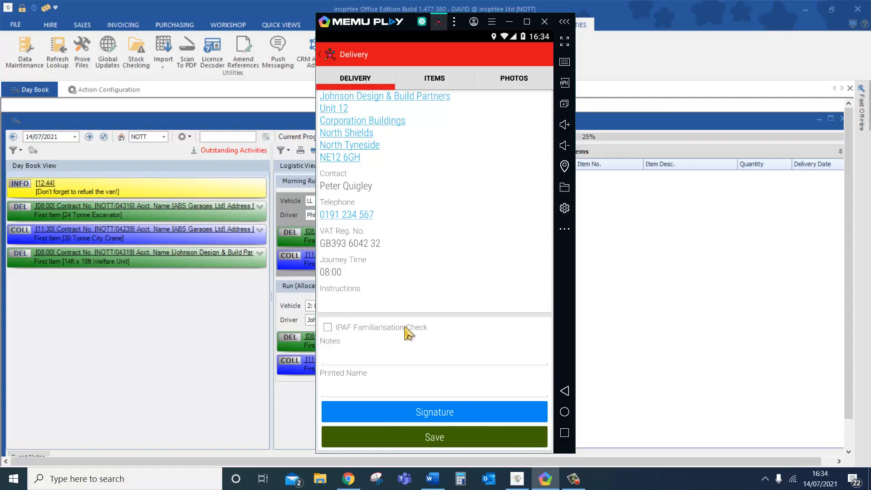
left_click(329, 327)
left_click(362, 357)
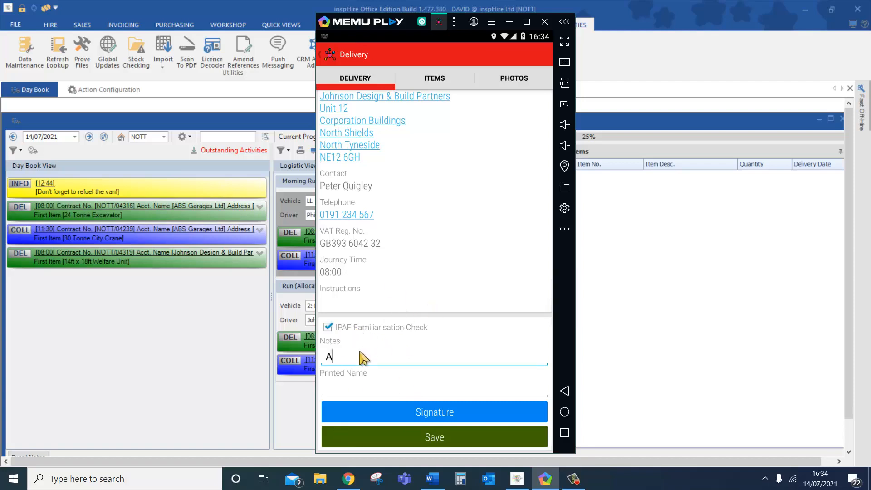
type("All ok")
left_click(371, 396)
- Enter the driver's printed name, open the signature screen, minimise the emulator and refresh the Day Book
type("David")
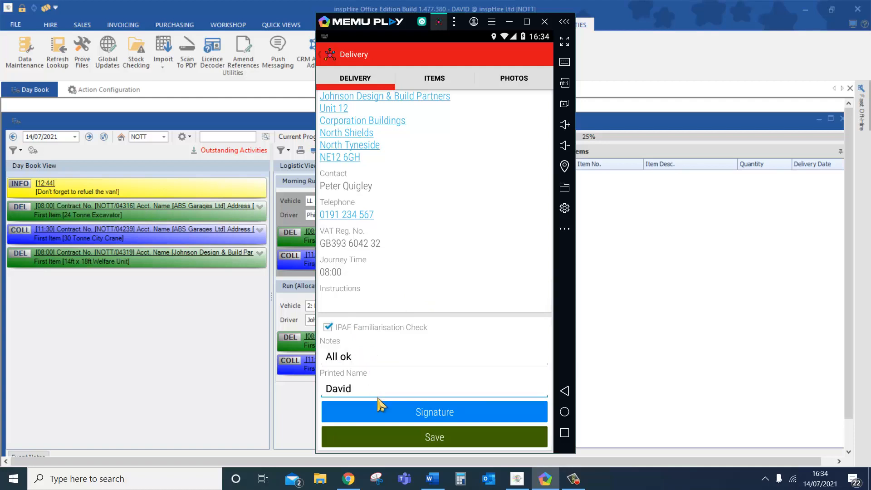
left_click(414, 412)
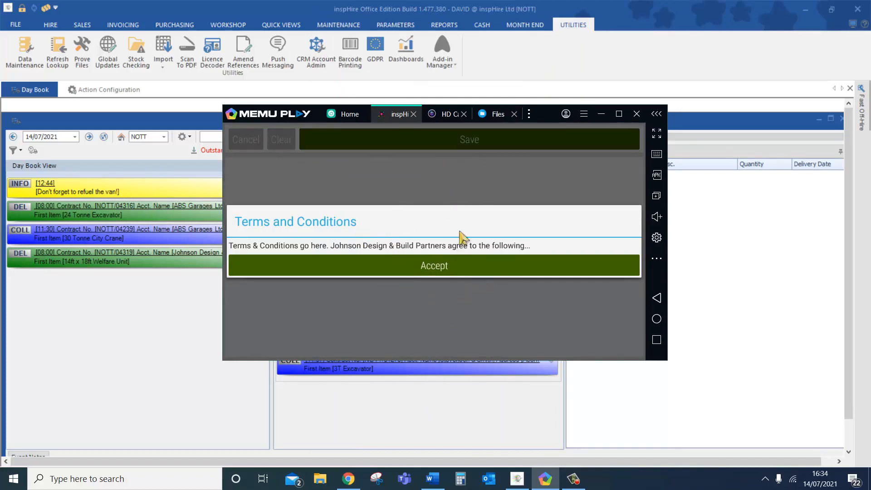
left_click(602, 114)
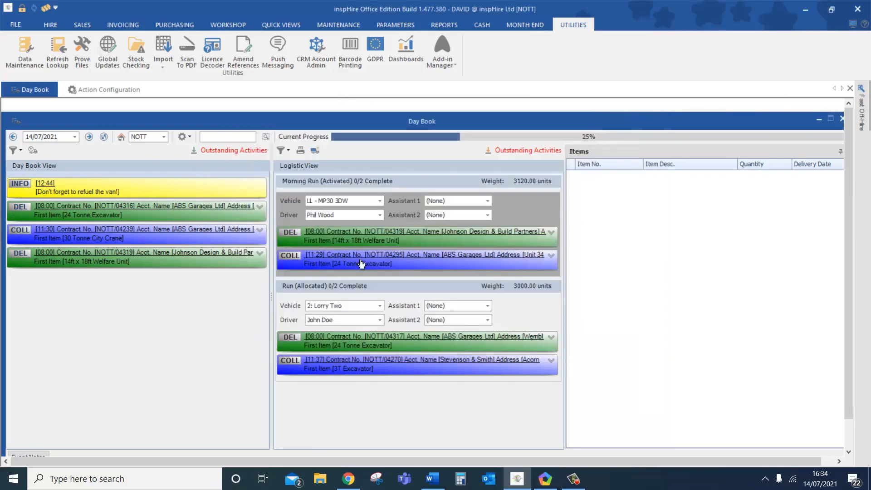
left_click(102, 136)
- Accept the terms and conditions, sign the customer pad and save the Delivery 1500 form
left_click(545, 478)
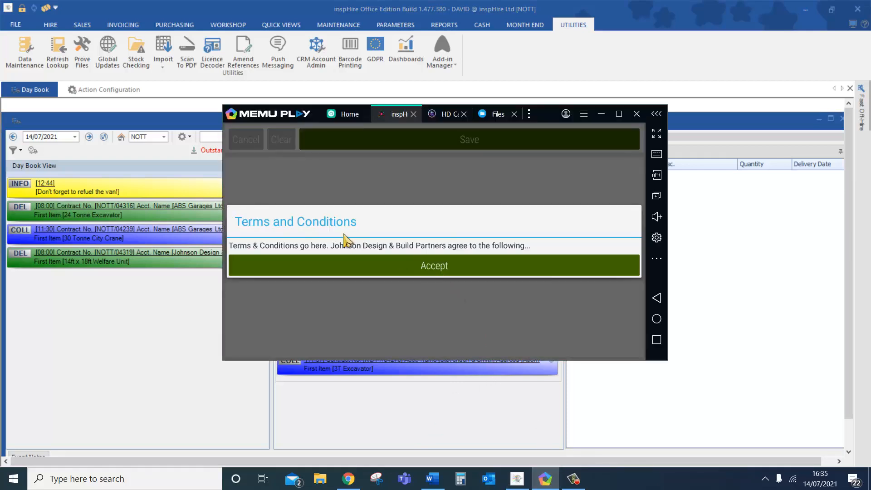
left_click(423, 268)
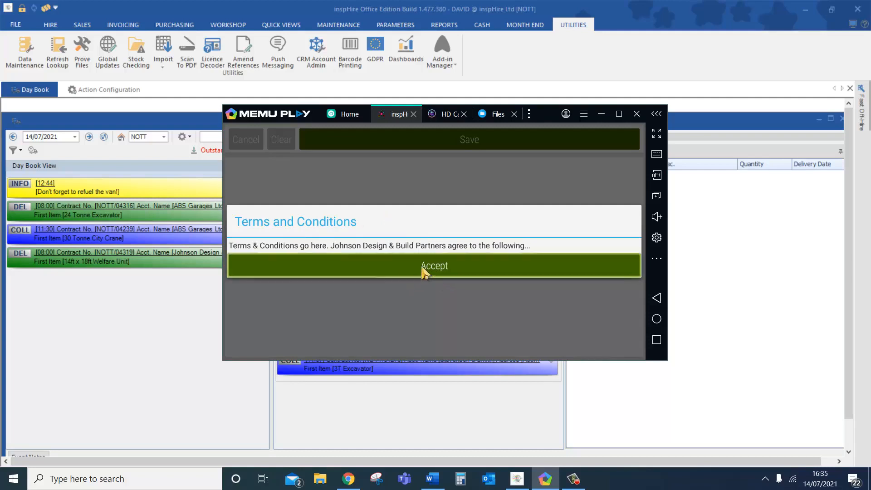
mouse_move(274, 189)
left_mouse_down()
mouse_move(355, 322)
mouse_move(366, 186)
mouse_move(369, 298)
mouse_move(620, 252)
left_mouse_up()
left_click(495, 143)
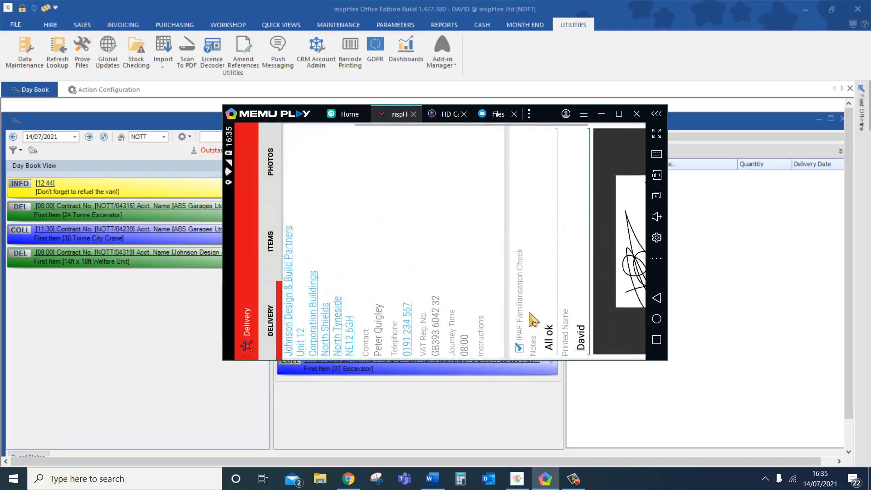
scroll(525, 318, "down", 2)
left_click(451, 436)
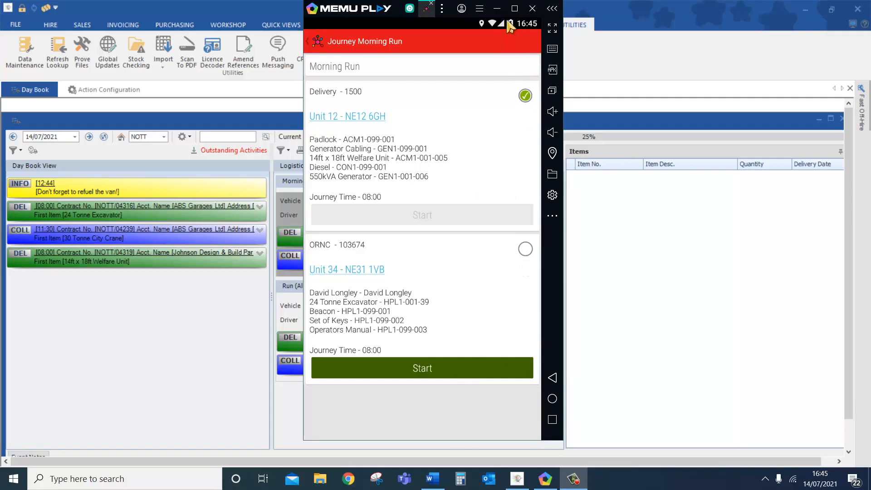
- Refresh the Day Book and expand the NOTT/04319 delivery card to bring up its options
left_click(496, 8)
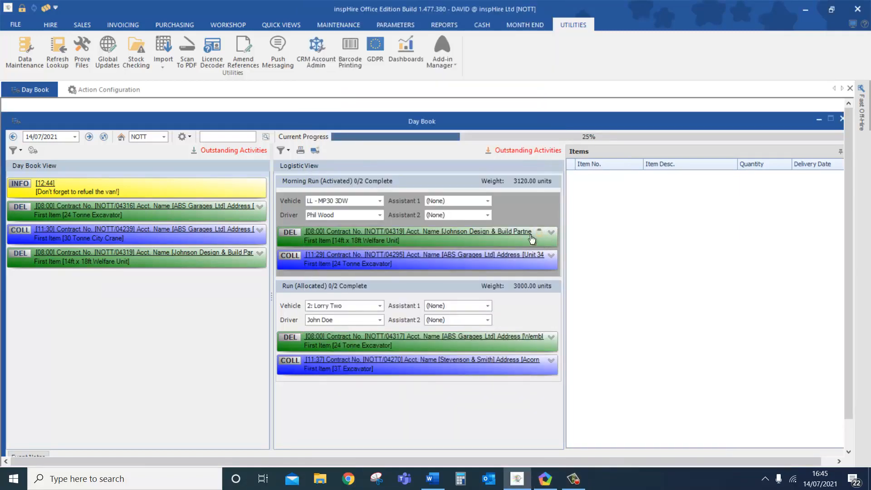
left_click(102, 140)
left_click(551, 232)
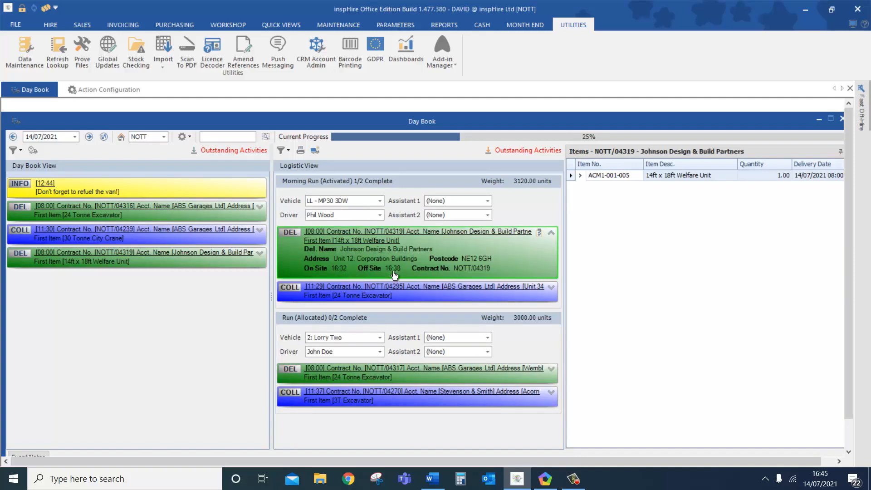
right_click(440, 257)
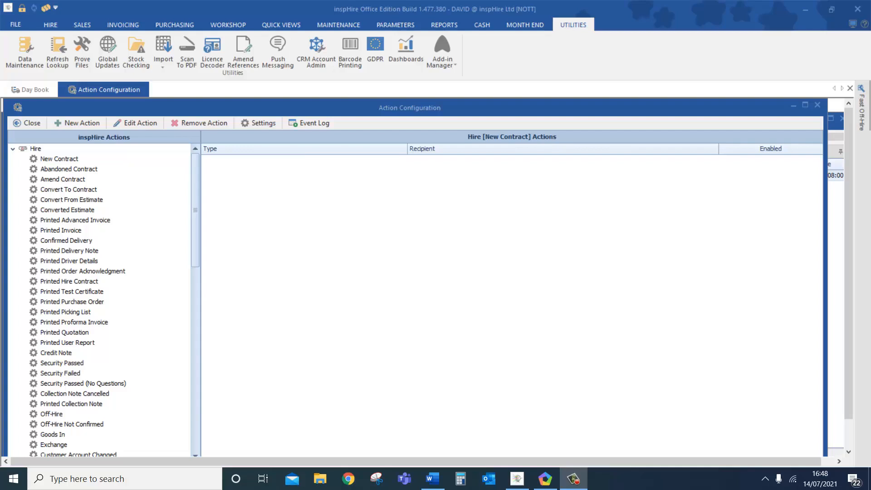
- Select Hire > Printed Delivery Note in the Action Configuration tree to show its email action
left_click(14, 152)
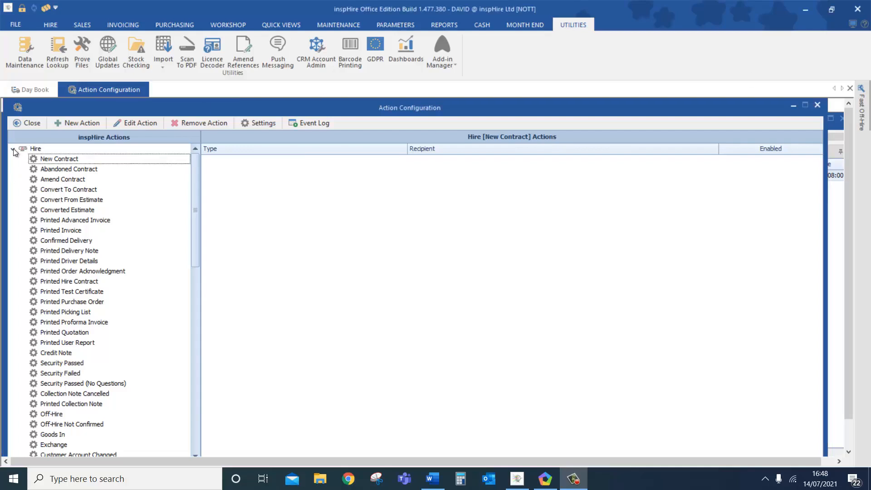
left_click(13, 150)
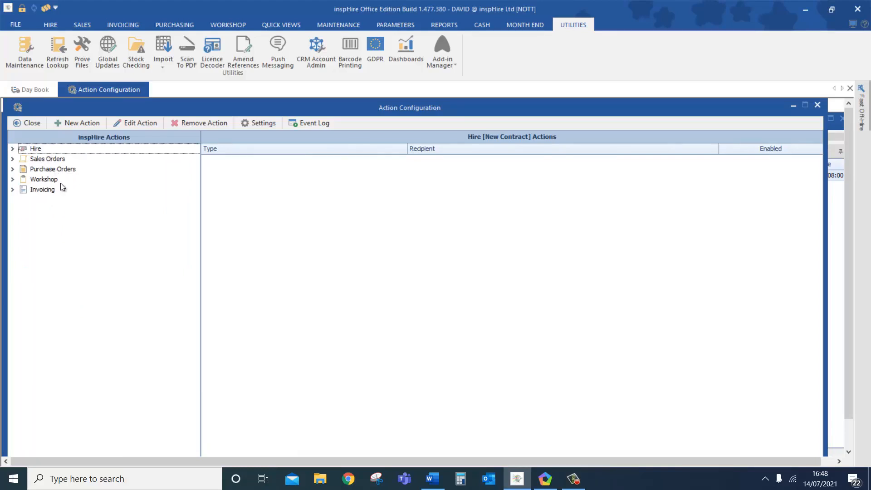
left_click(13, 151)
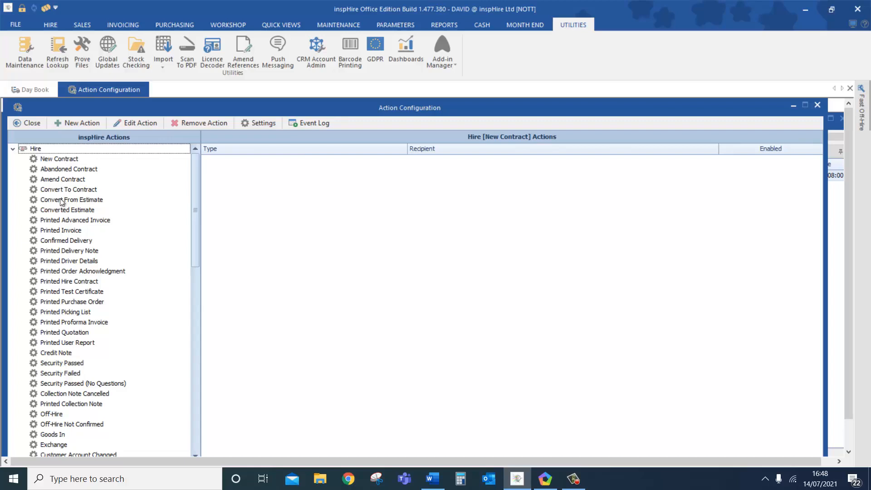
scroll(90, 344, "down", 1)
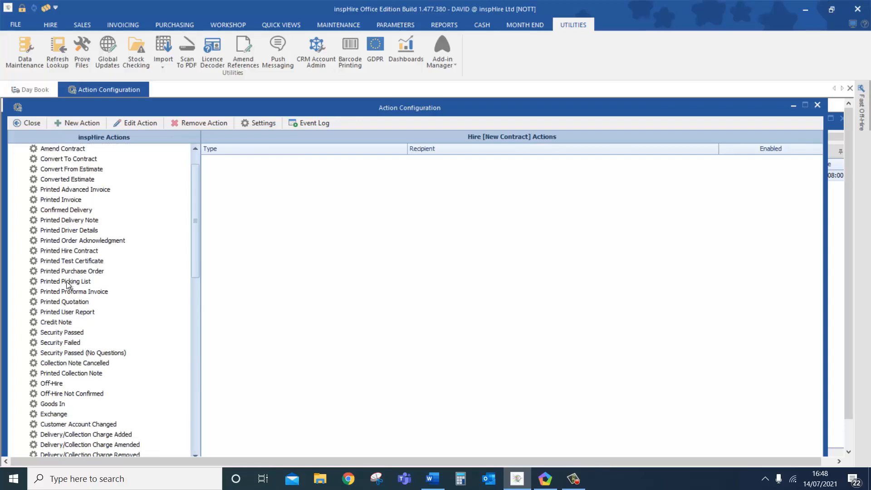
scroll(97, 382, "down", 1)
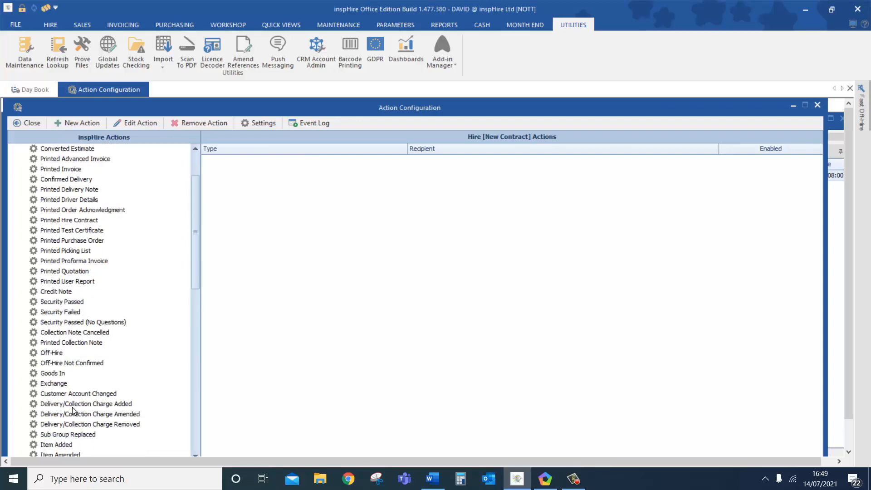
scroll(97, 349, "down", 9)
scroll(95, 325, "down", 6)
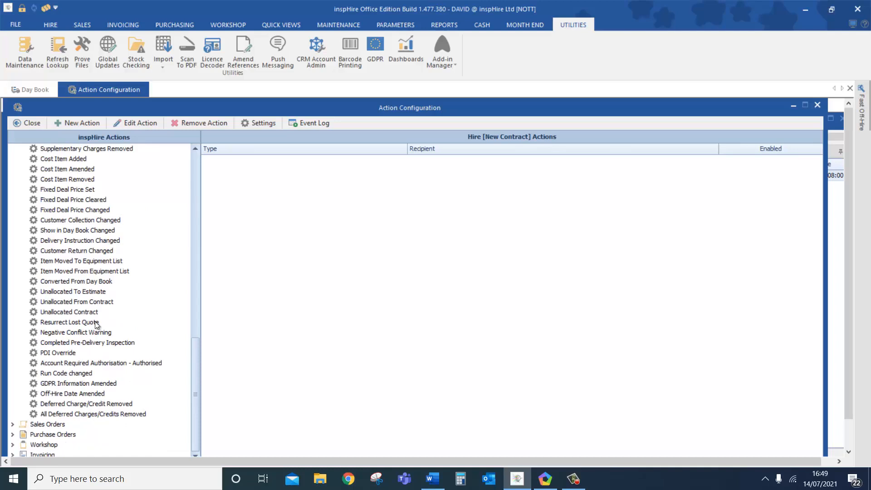
scroll(95, 323, "up", 15)
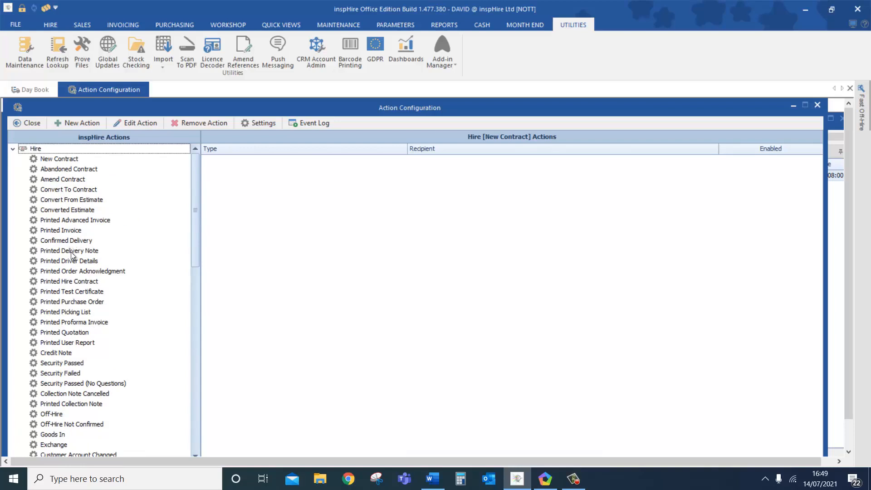
left_click(72, 252)
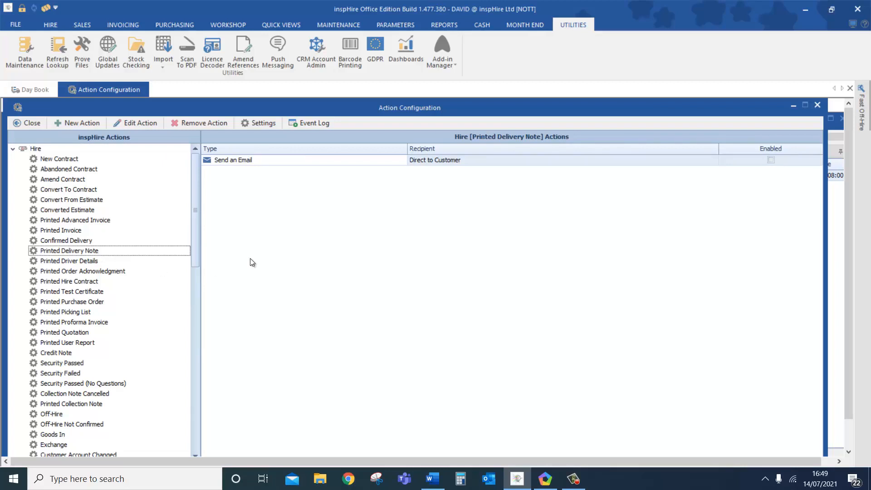
double_click(255, 161)
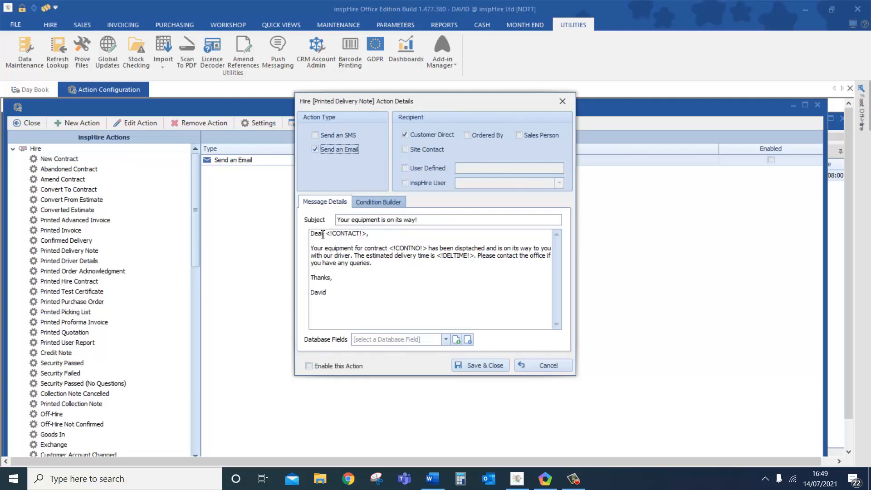
left_click_drag(325, 234, 365, 237)
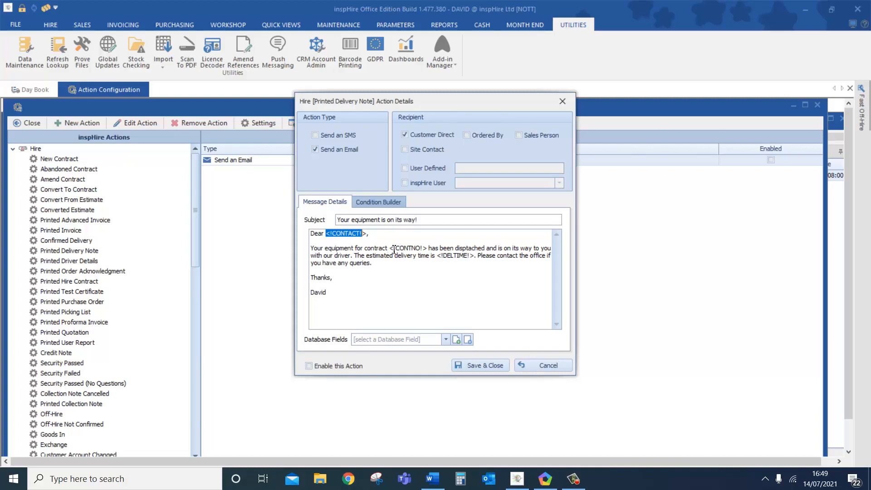
left_click_drag(389, 247, 427, 248)
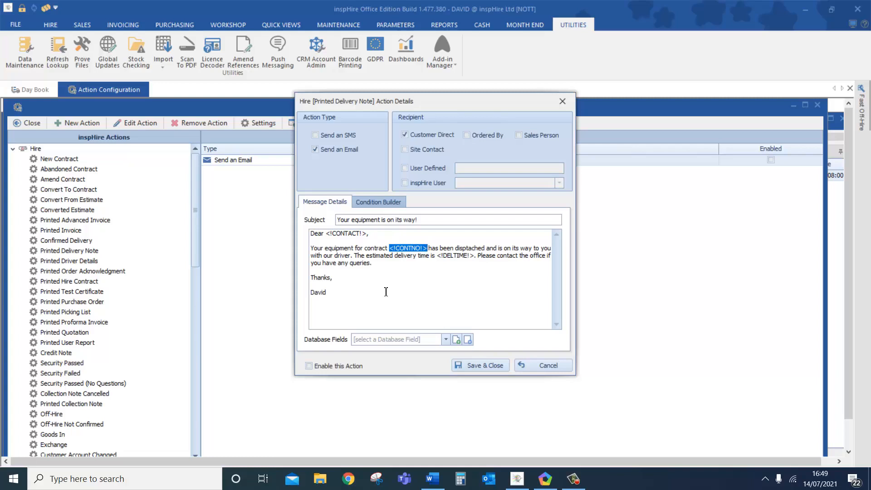
left_click(376, 202)
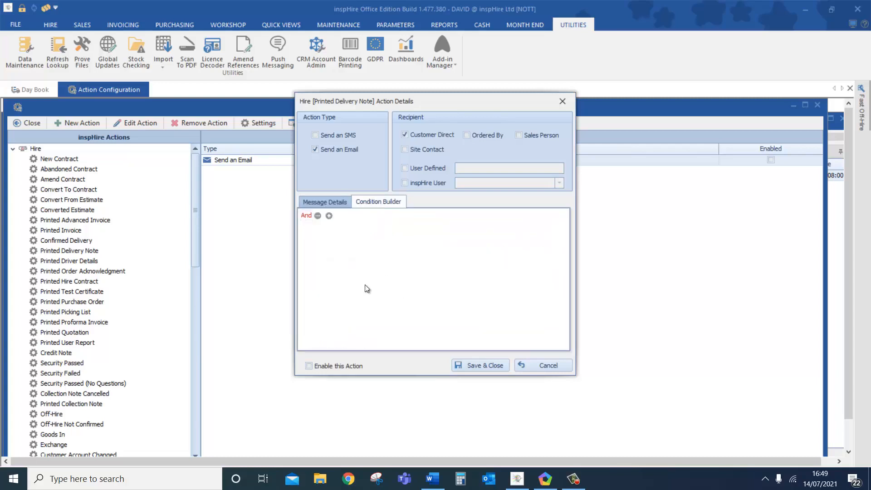
left_click(329, 215)
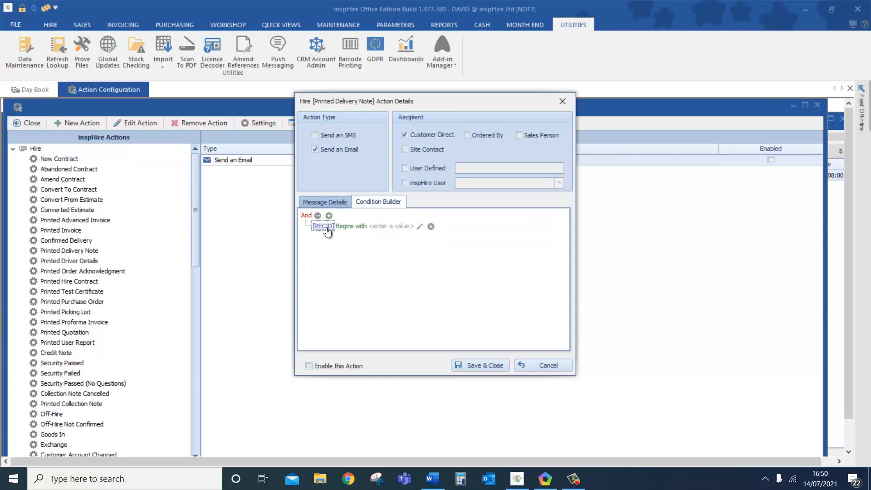
left_click(329, 227)
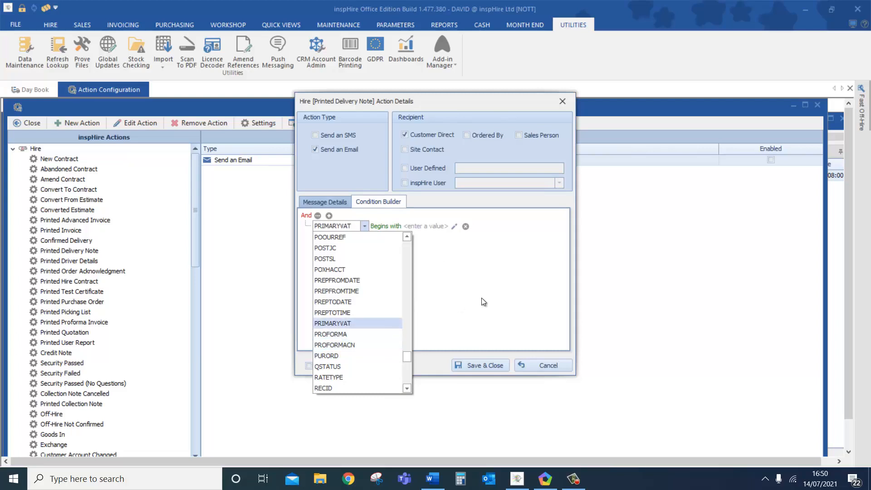
left_click(336, 196)
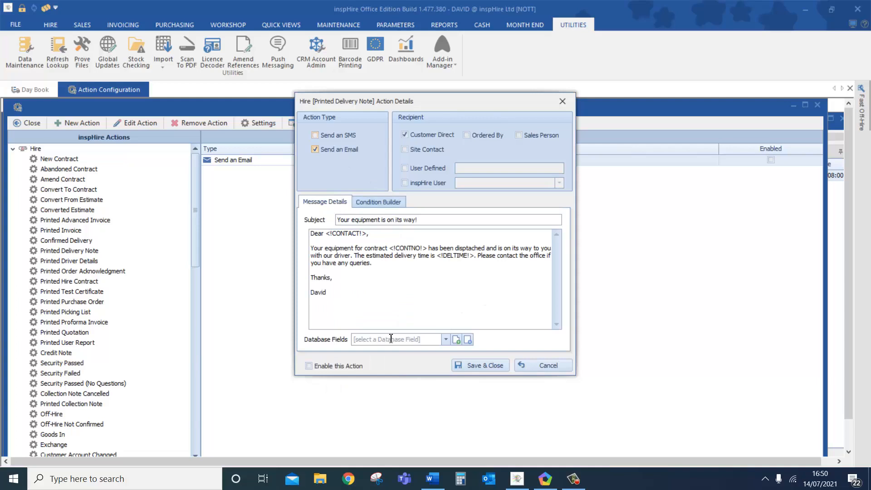
left_click(543, 364)
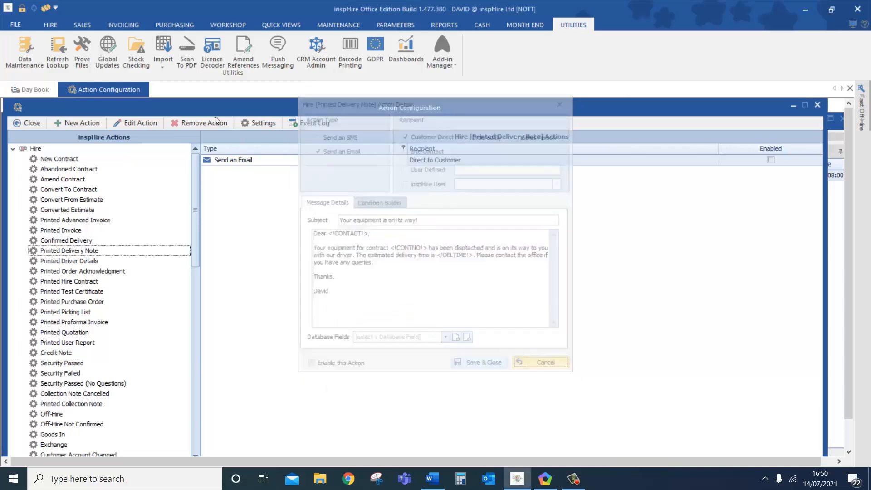
- Open the messaging Settings
left_click(254, 123)
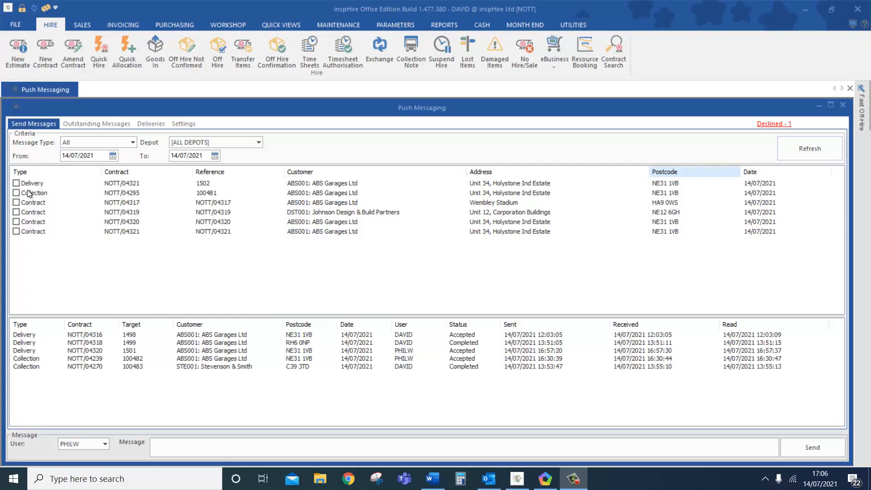
left_click(16, 183)
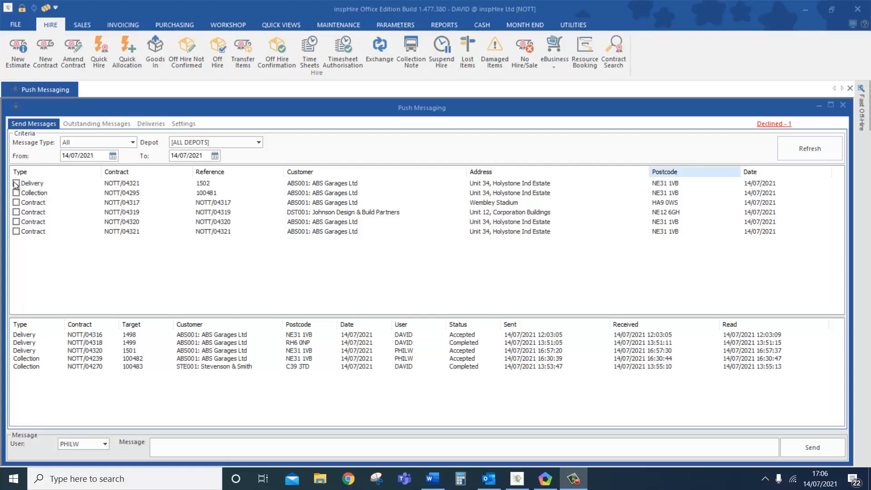
left_click(88, 441)
left_click(106, 433)
left_click(167, 444)
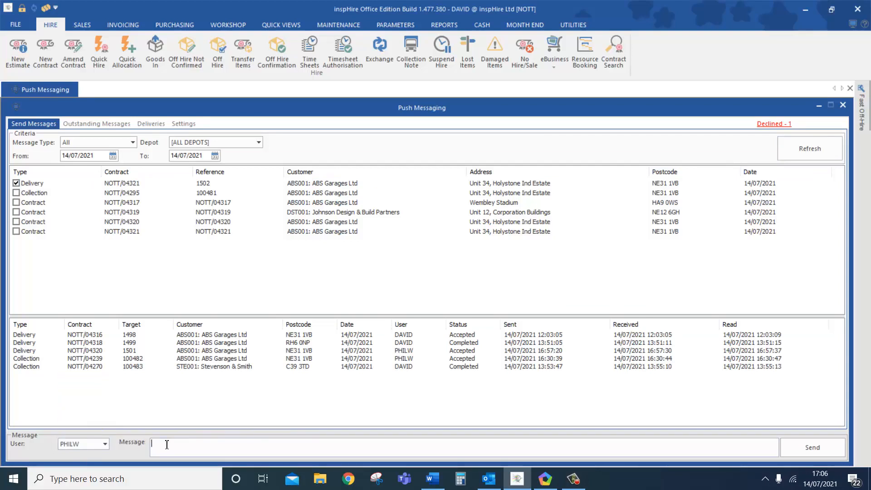
type("Gate code 1323")
left_click(811, 447)
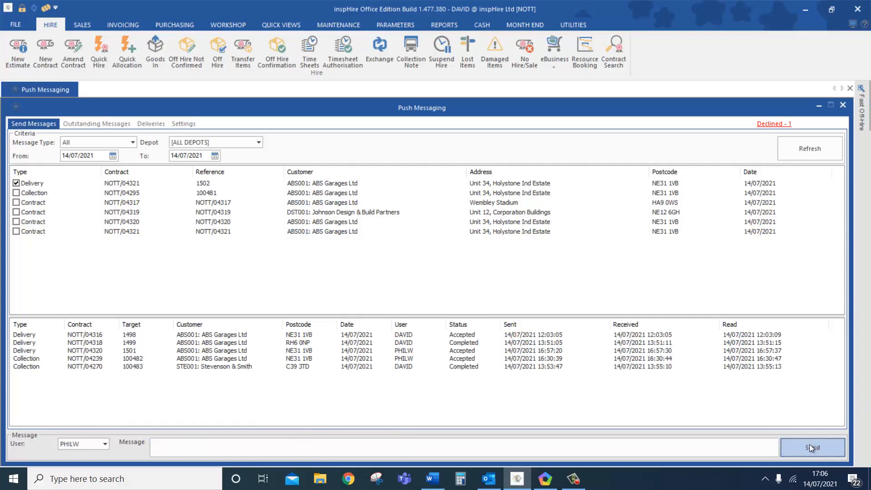
left_click(549, 482)
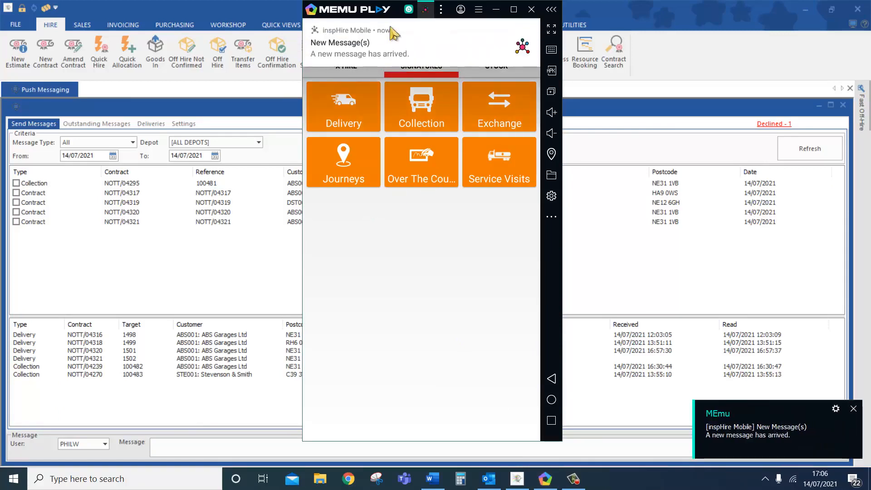
- Open the delivery 1502 message and view its job items on the mobile
left_click(394, 53)
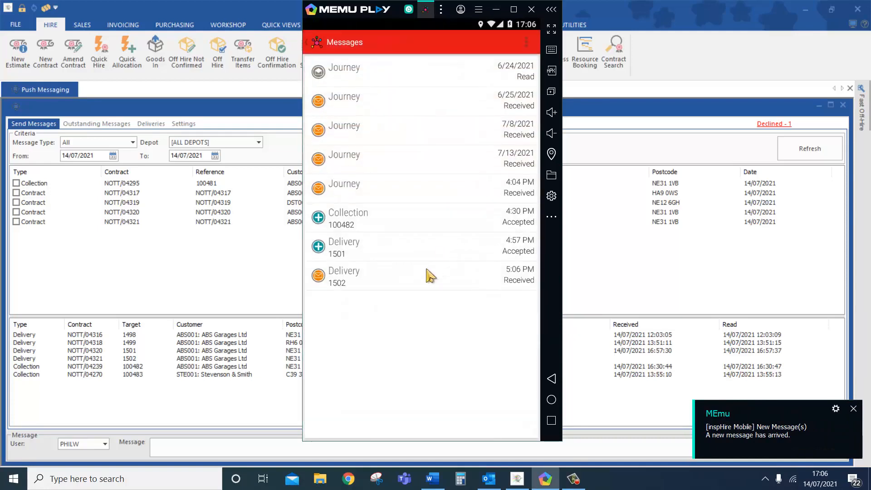
left_click(356, 280)
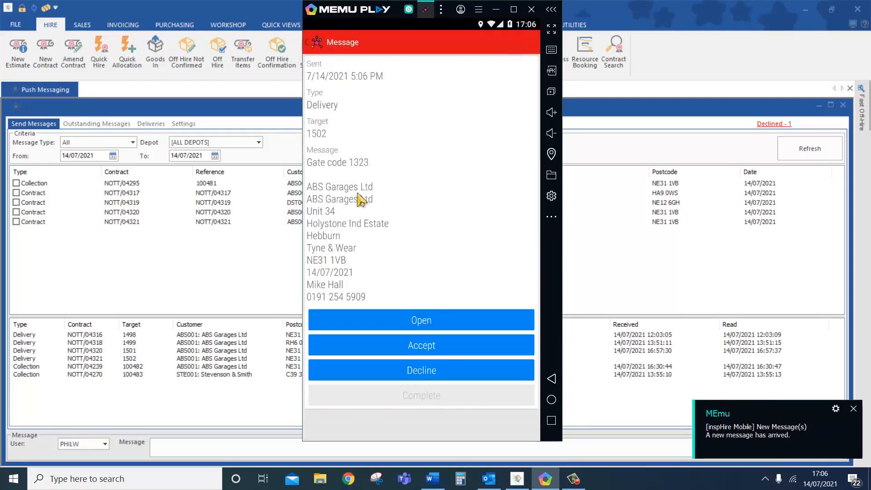
left_click(389, 322)
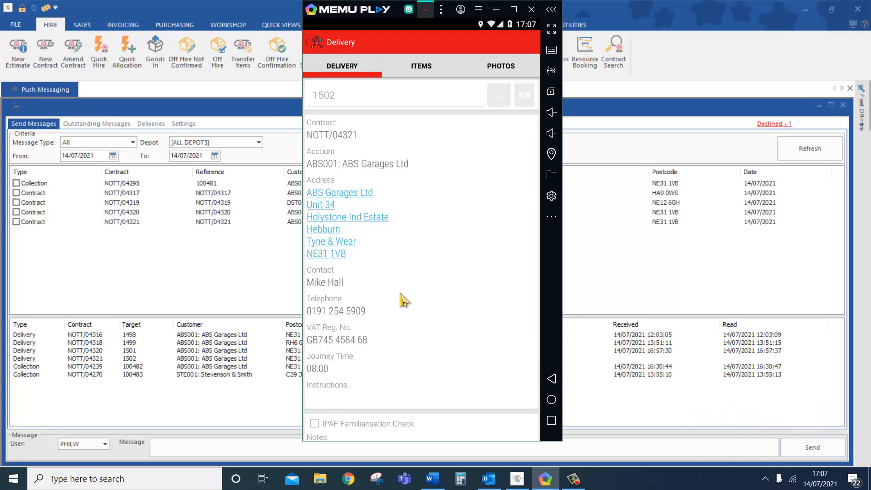
left_click(441, 73)
- Complete and sign the 24 Tonne Excavator defect check with beacon, tyres, cab and mirrors OK
left_click(476, 97)
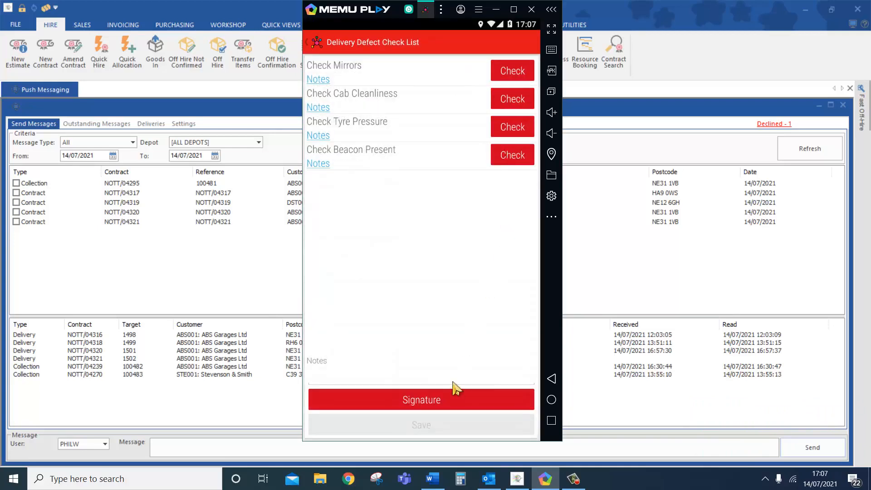
left_click(514, 154)
left_click(515, 129)
left_click(512, 101)
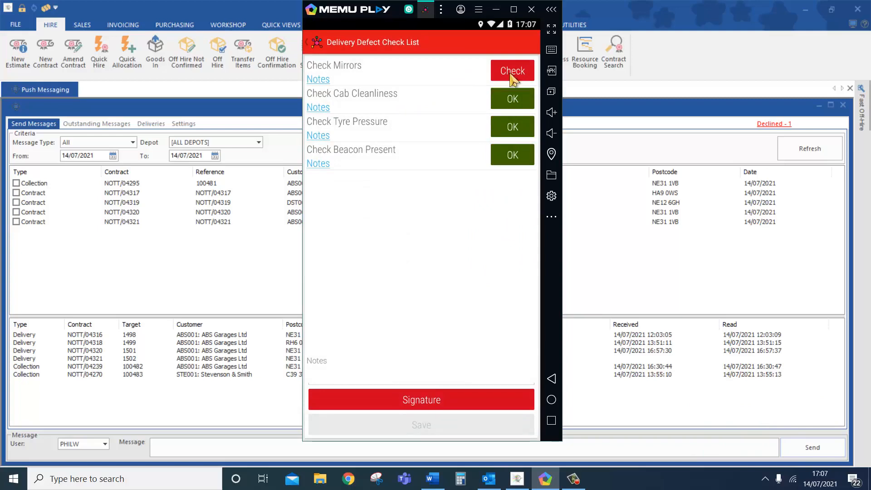
left_click(514, 71)
left_click(421, 398)
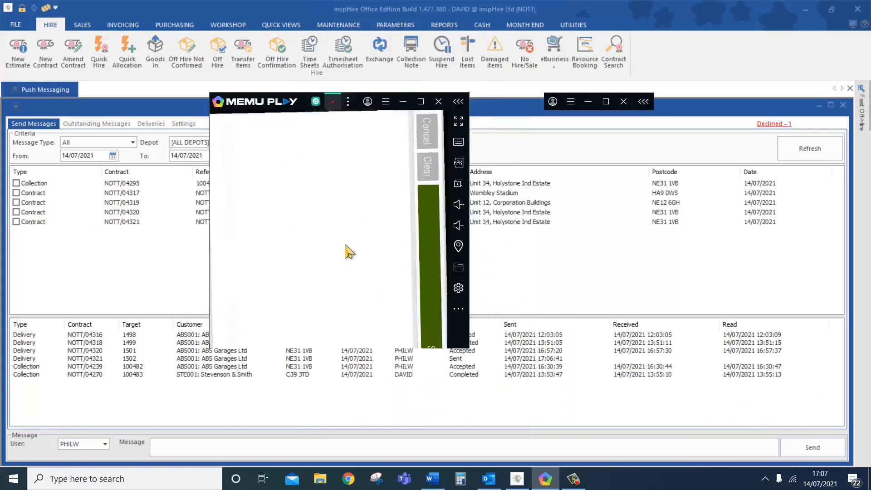
mouse_move(325, 210)
left_mouse_down()
mouse_move(336, 268)
mouse_move(413, 183)
mouse_move(527, 210)
left_mouse_up()
left_click(518, 134)
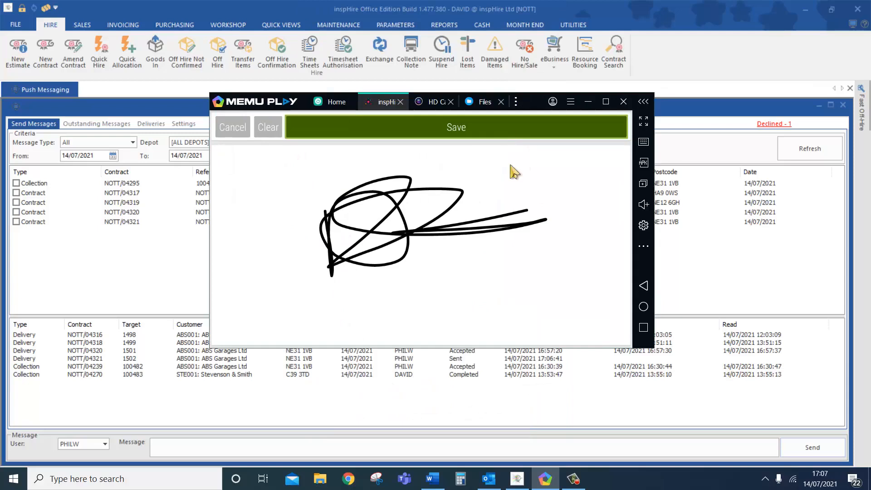
left_click(458, 427)
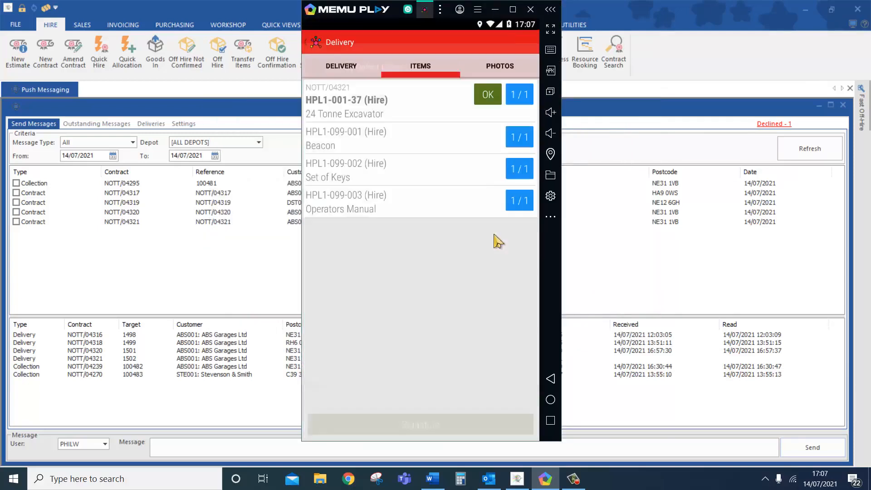
- Take a camera photo and attach it to the delivery
left_click(503, 68)
left_click(463, 94)
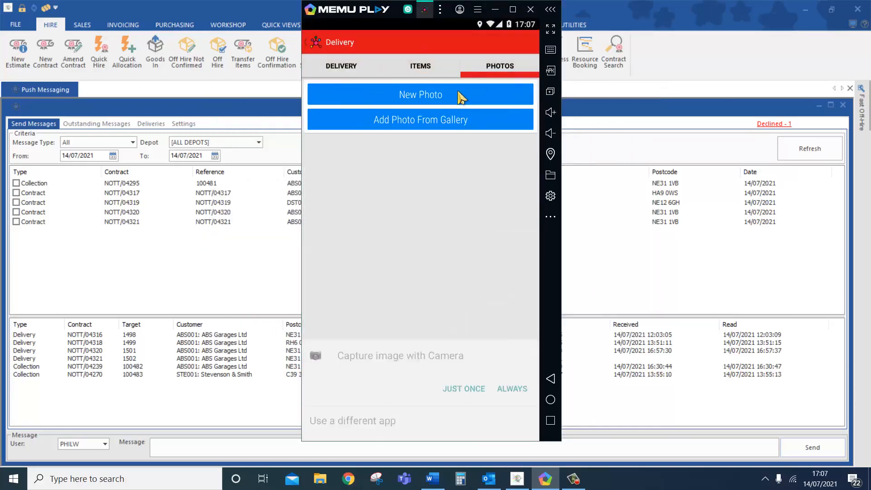
left_click(409, 336)
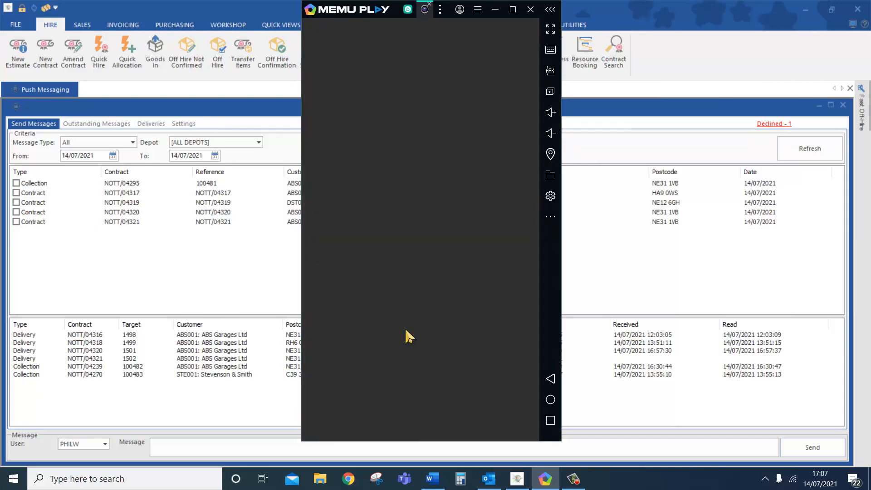
left_click(427, 416)
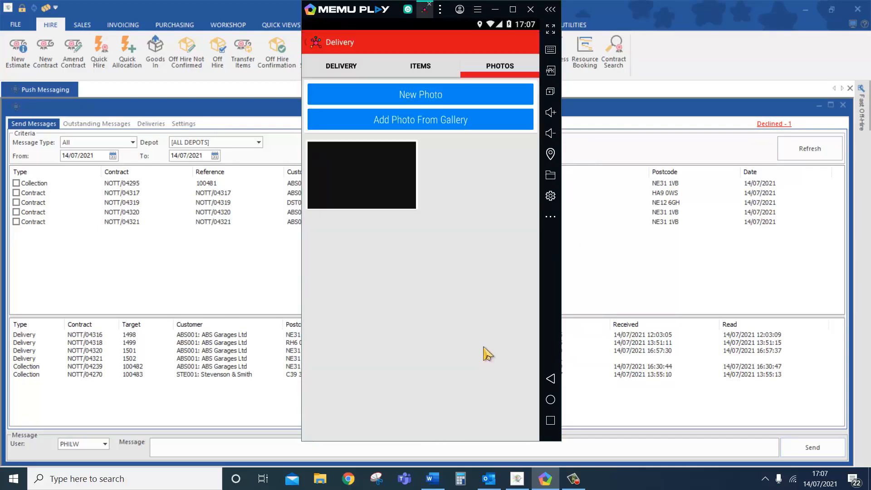
- Enter the printed name, accept the terms and conditions, and save the customer signature
left_click(354, 69)
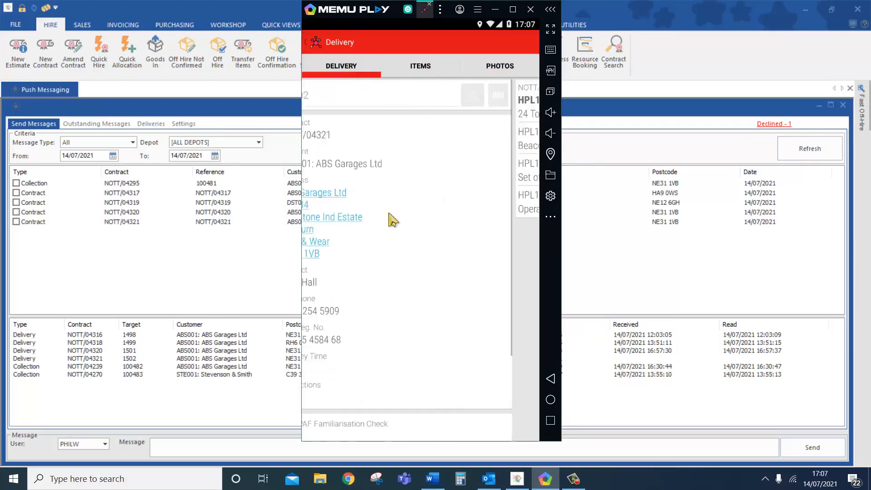
left_click(363, 376)
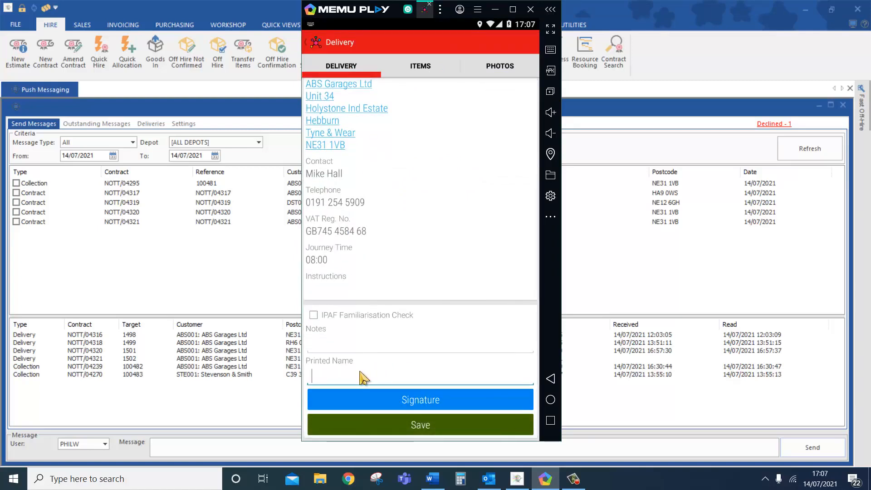
type("David")
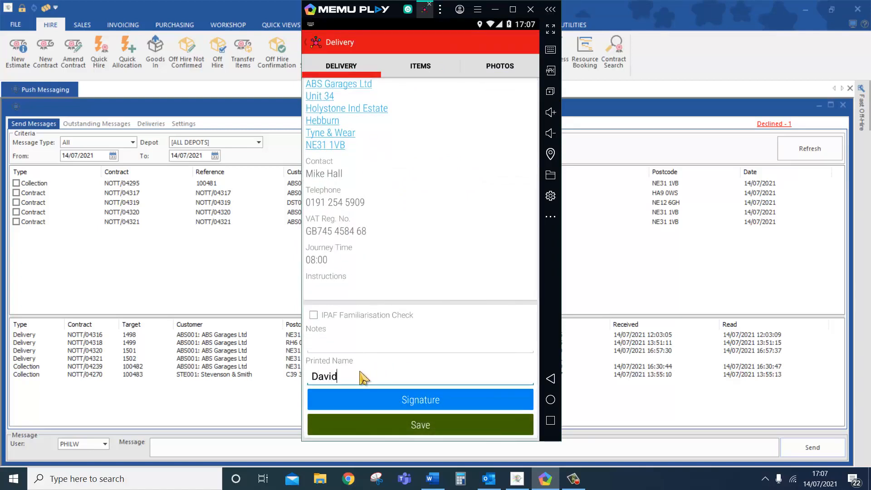
left_click(367, 410)
left_click(426, 262)
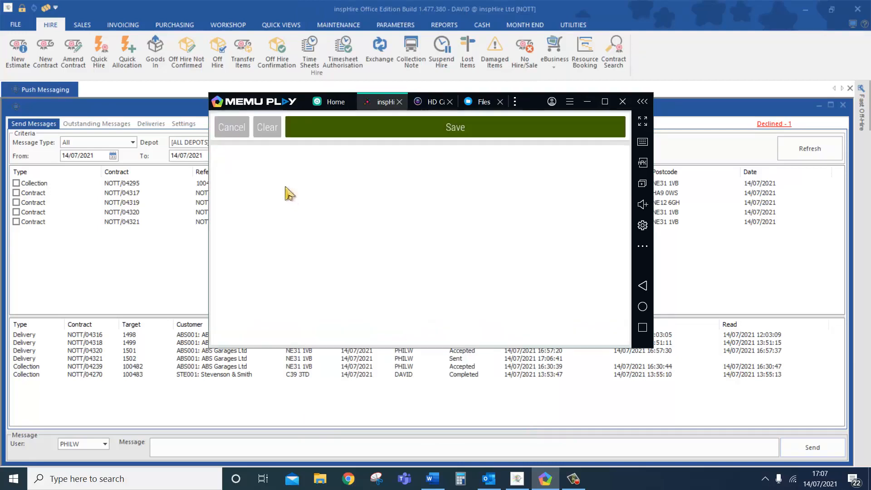
mouse_move(273, 178)
left_mouse_down()
mouse_move(363, 311)
mouse_move(358, 184)
mouse_move(499, 254)
left_mouse_up()
left_click(519, 129)
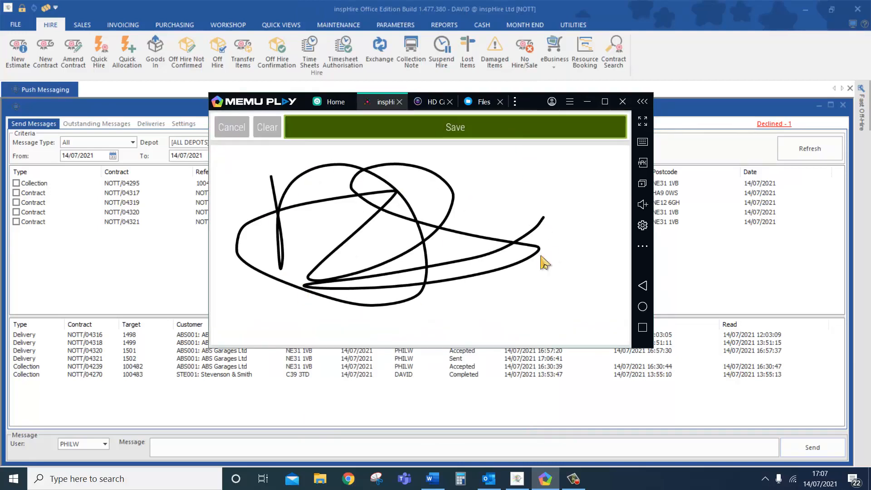
- Tick the IPAF Familiarisation Check, save the delivery and skip the email
scroll(478, 308, "down", 3)
left_click(460, 429)
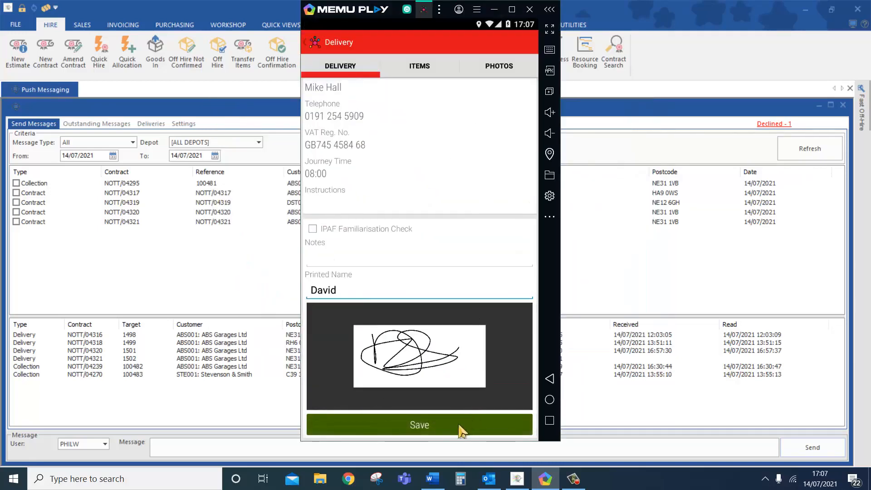
left_click(420, 272)
left_click(423, 423)
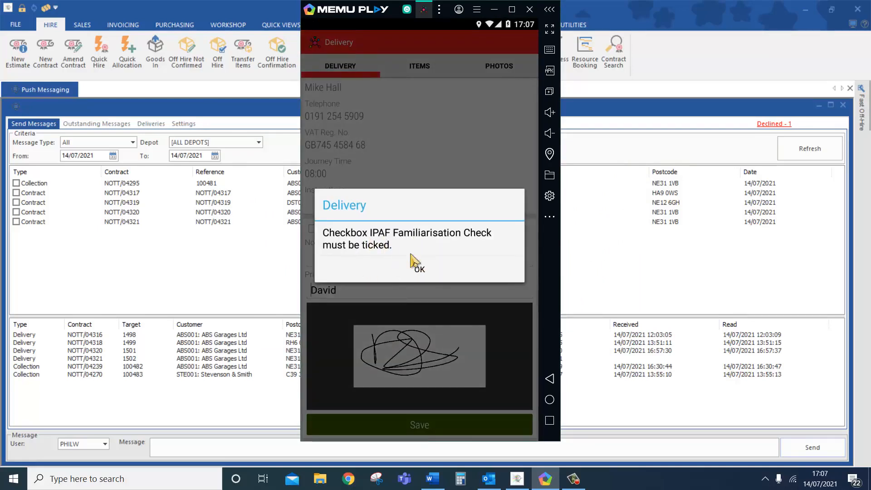
left_click(424, 271)
left_click(313, 229)
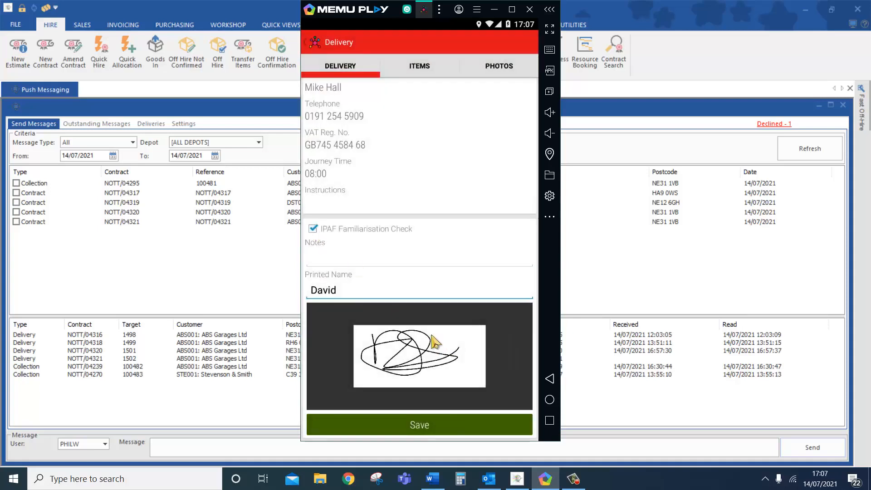
left_click(452, 426)
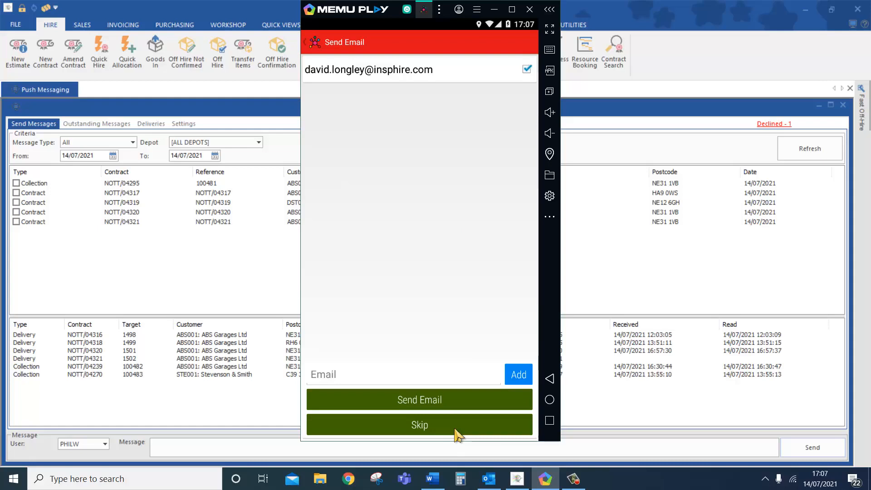
left_click(454, 430)
left_click(469, 275)
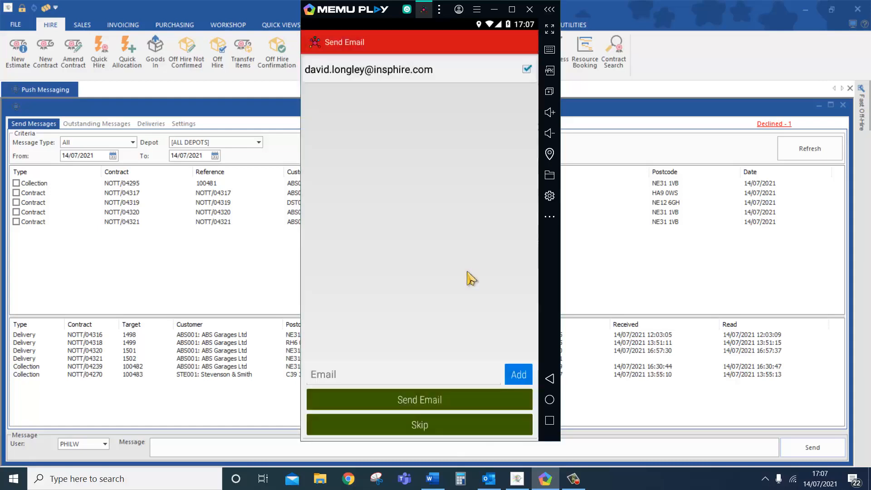
left_click(494, 9)
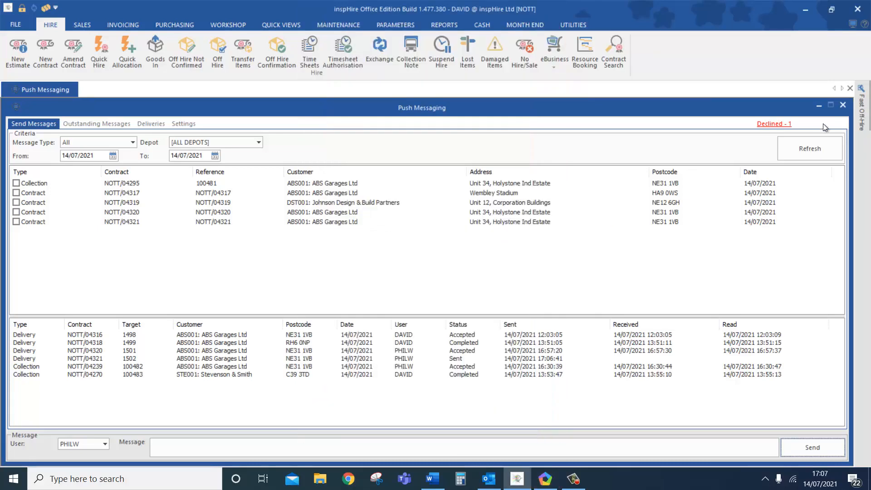
- Refresh statuses and view contract NOTT/04321's Mobile Actions from the 1502 delivery message
left_click(803, 147)
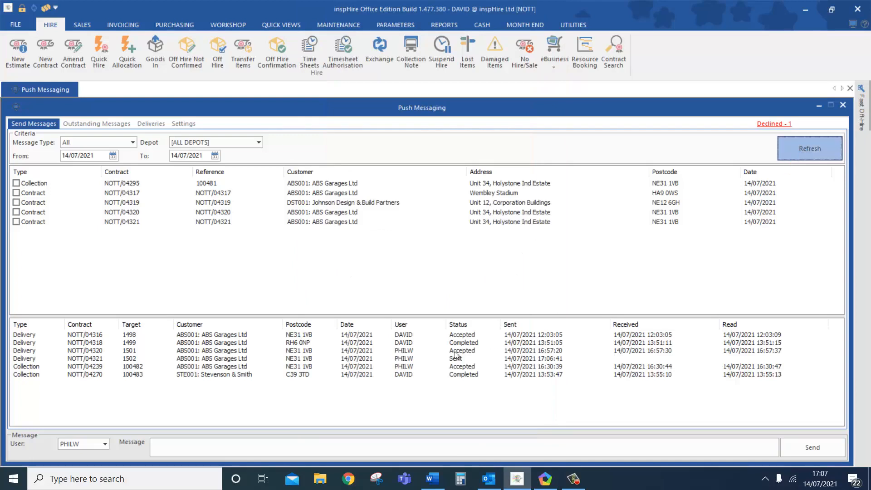
left_click(320, 359)
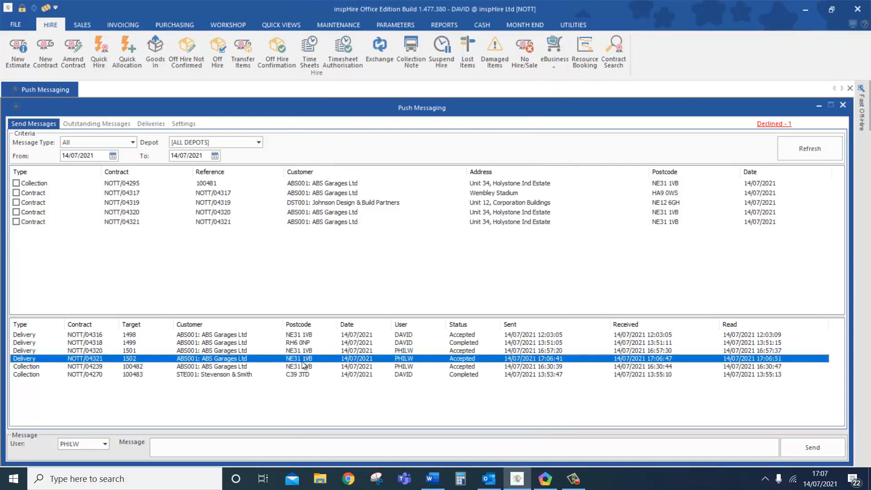
right_click(300, 359)
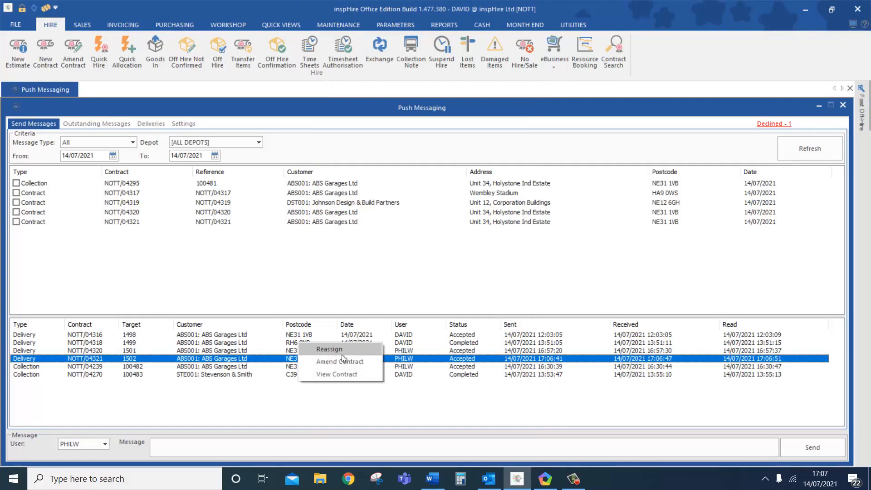
left_click(341, 375)
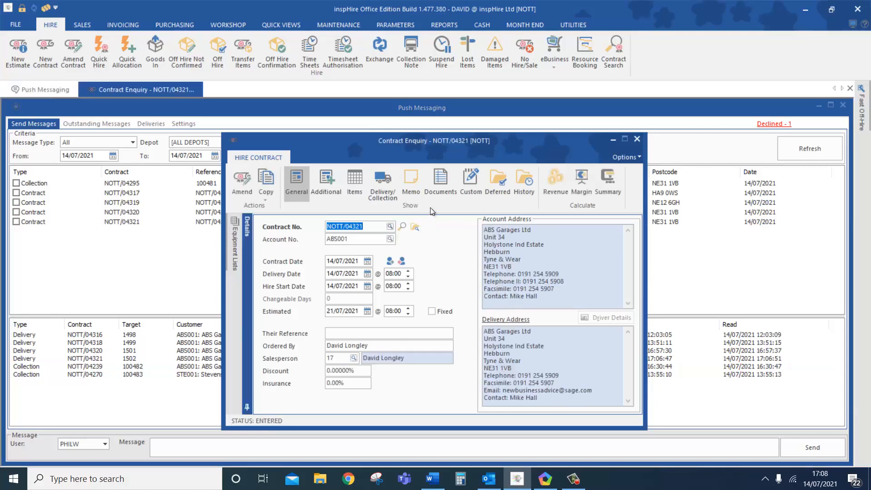
left_click(458, 243)
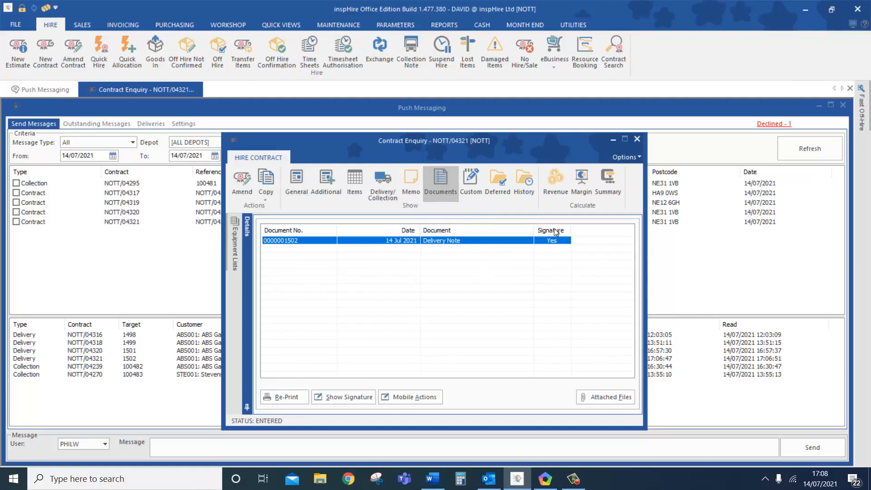
left_click(398, 399)
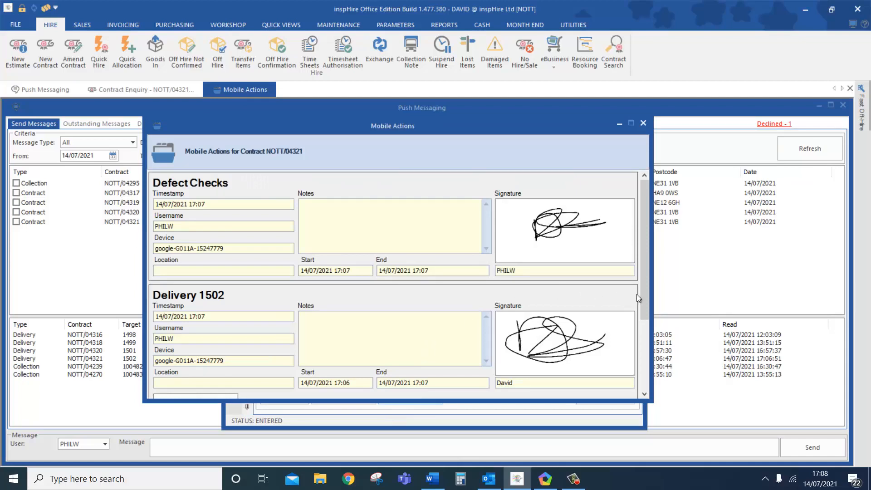
- Scroll down to the Delivery 1502 entry and its photo, then close Mobile Actions
left_click_drag(641, 298, 643, 361)
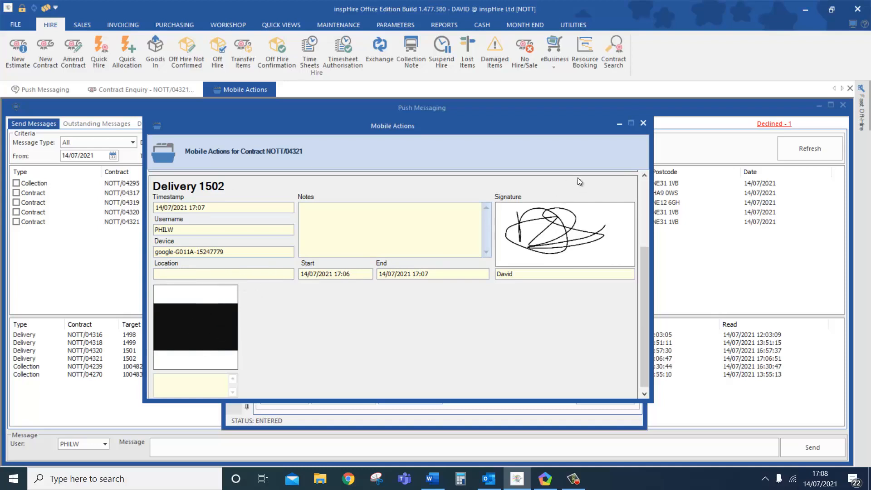
left_click(643, 123)
left_click(295, 394)
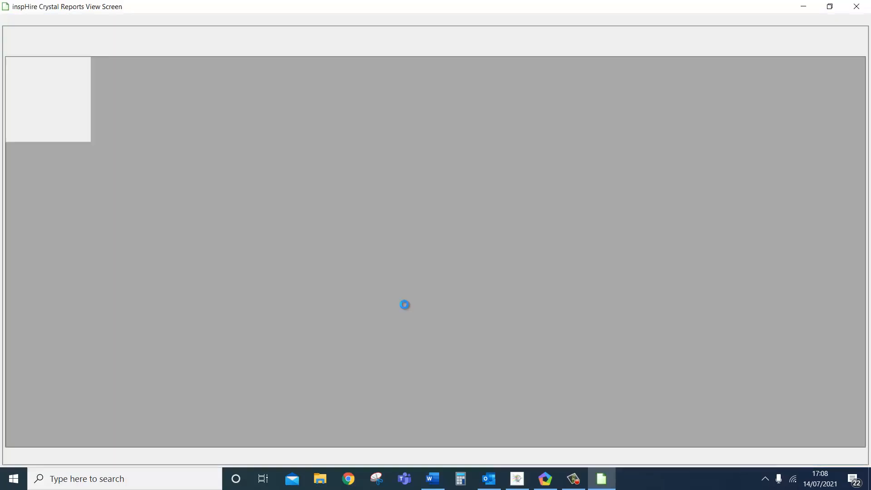
scroll(404, 305, "down", 10)
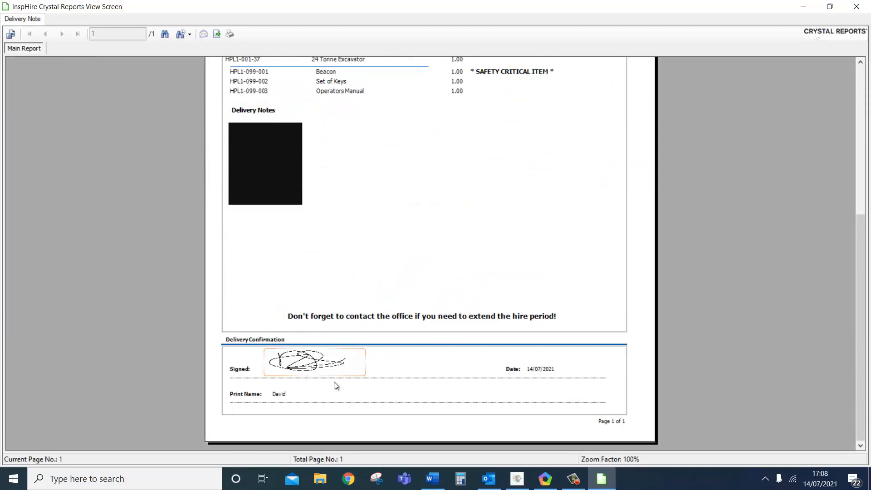
scroll(301, 368, "up", 5)
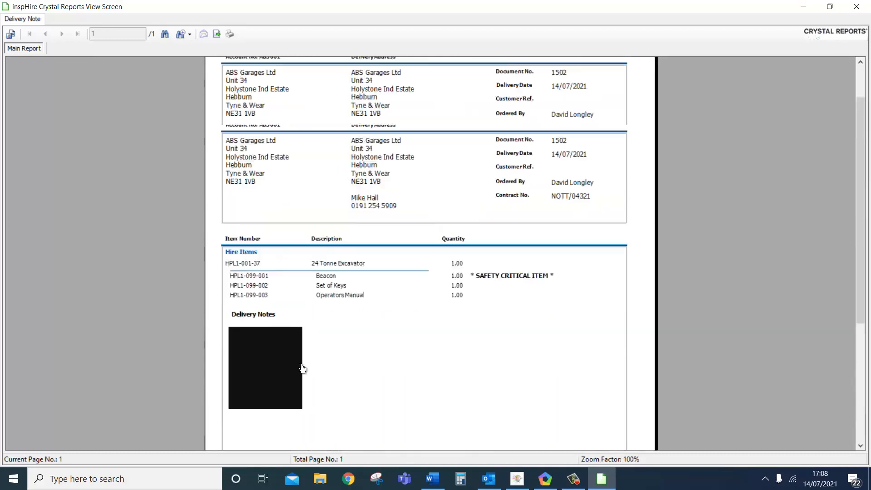
scroll(301, 368, "down", 5)
left_click(853, 8)
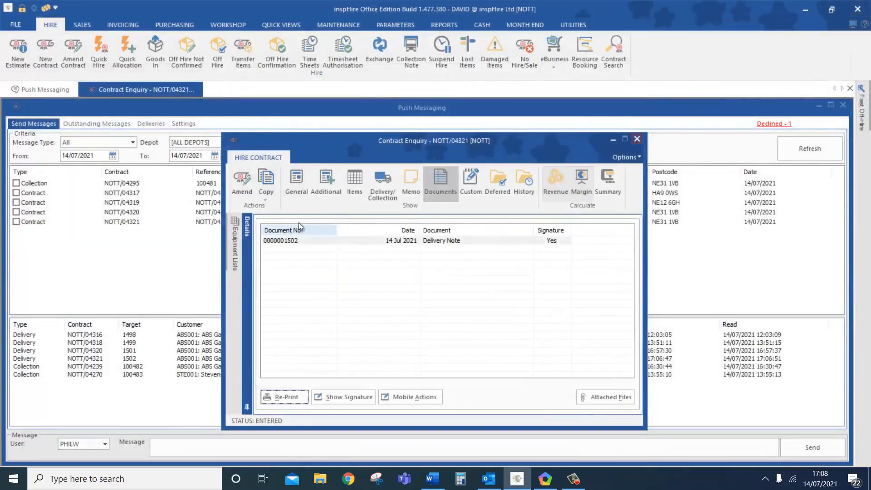
- Amend contract NOTT/04321, confirm delivery to issue all stock on hire, and save it
left_click(239, 190)
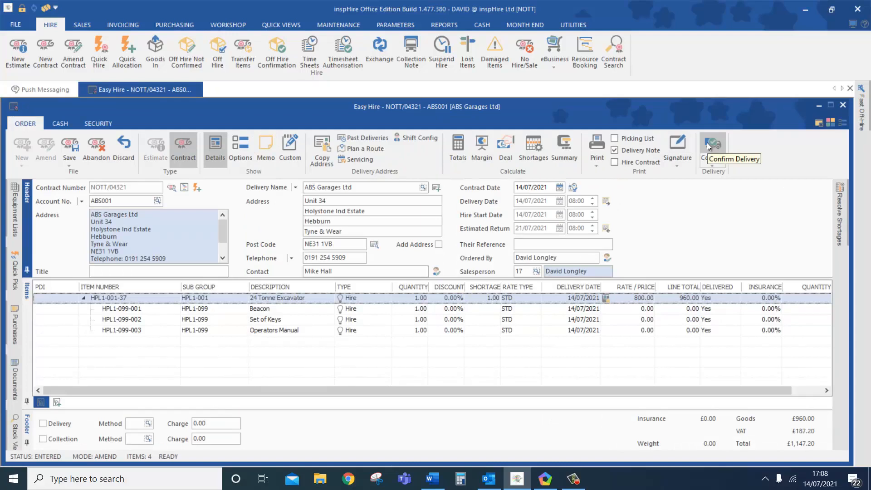
left_click(707, 143)
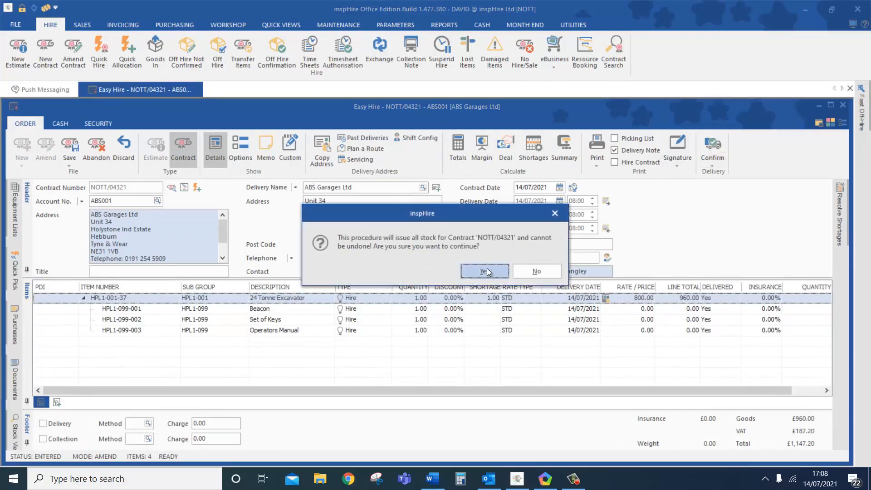
left_click(487, 269)
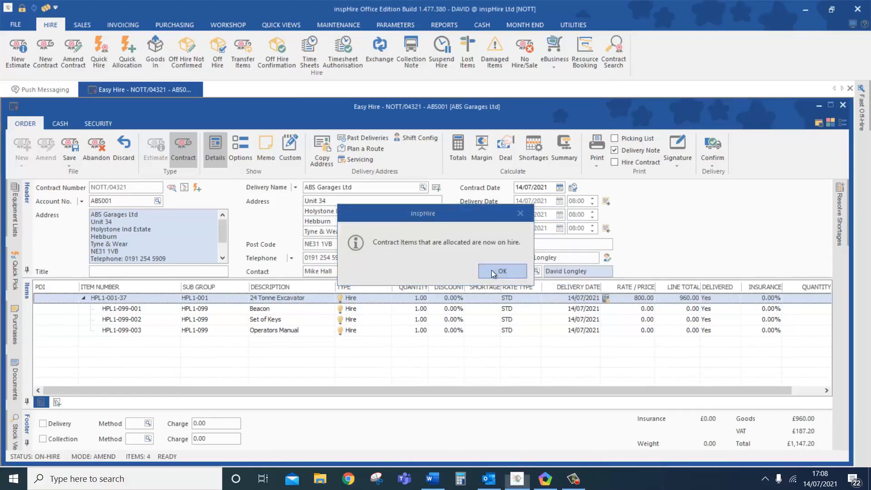
left_click(491, 271)
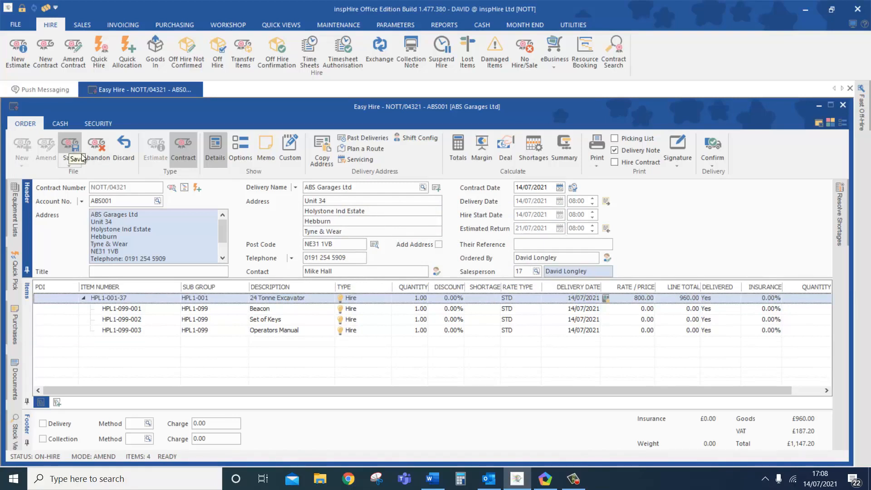
left_click(70, 148)
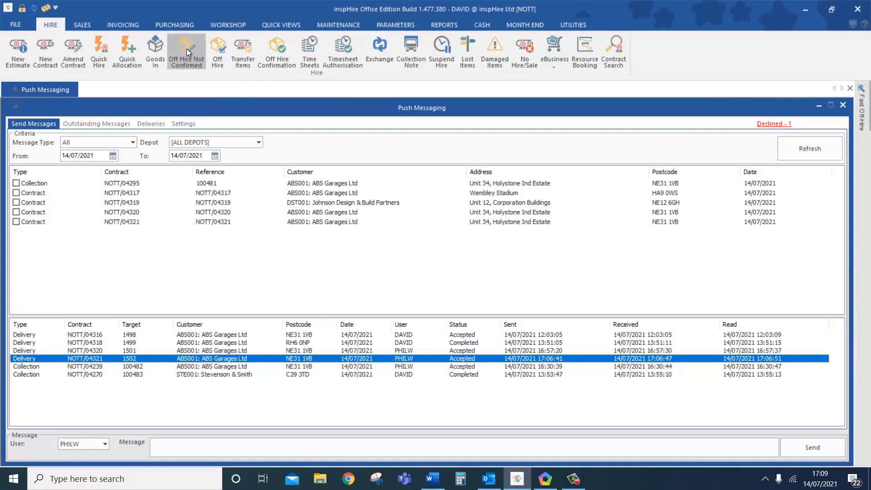
- Find contract NOTT/04321 for off-hire and mark all its items
left_click(187, 48)
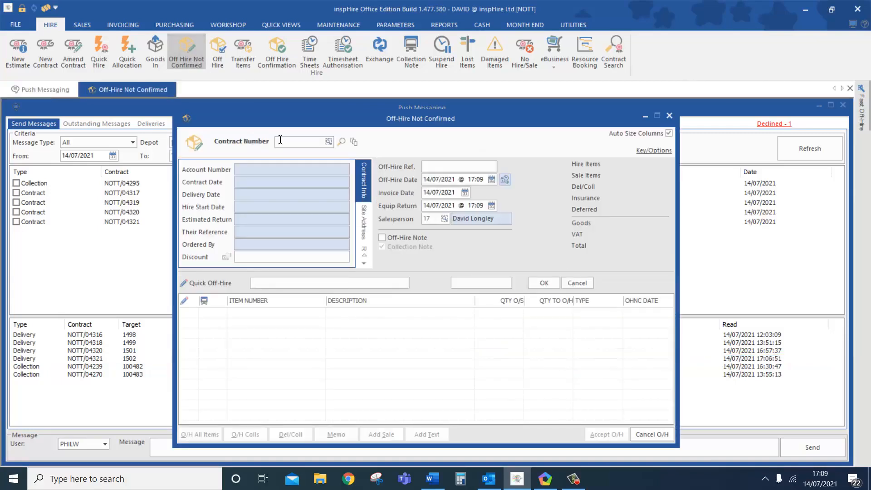
type("432")
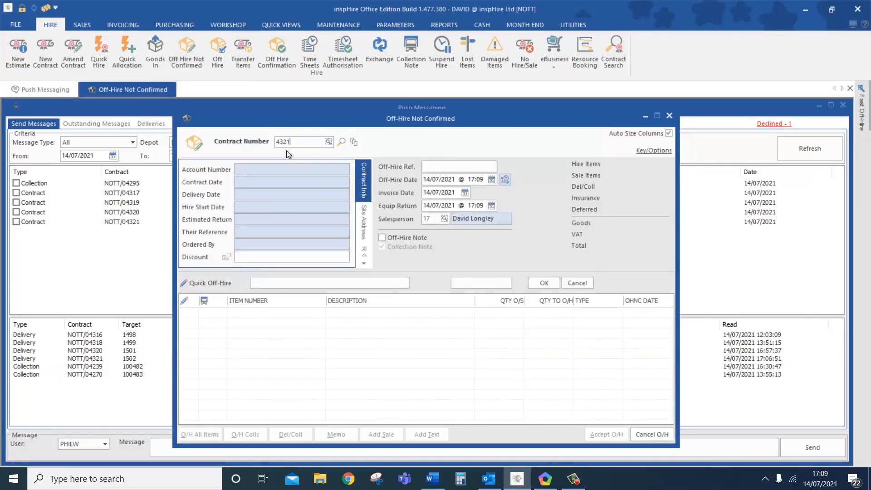
type("1")
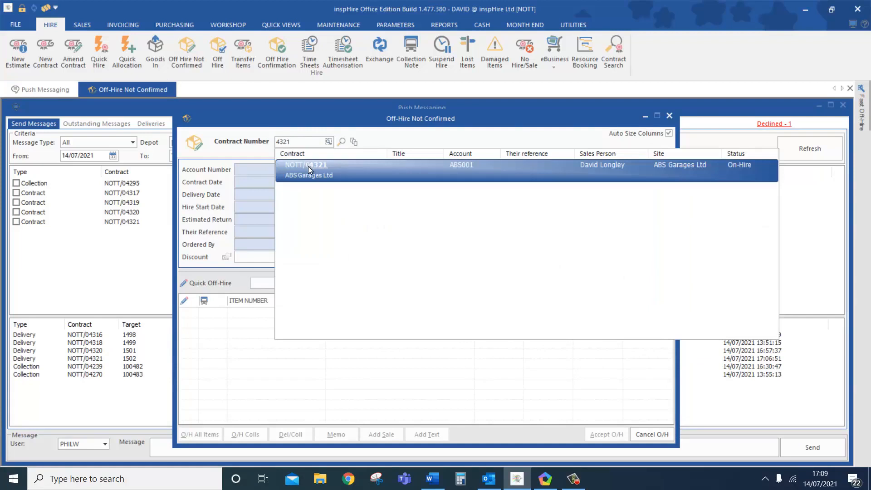
left_click(309, 166)
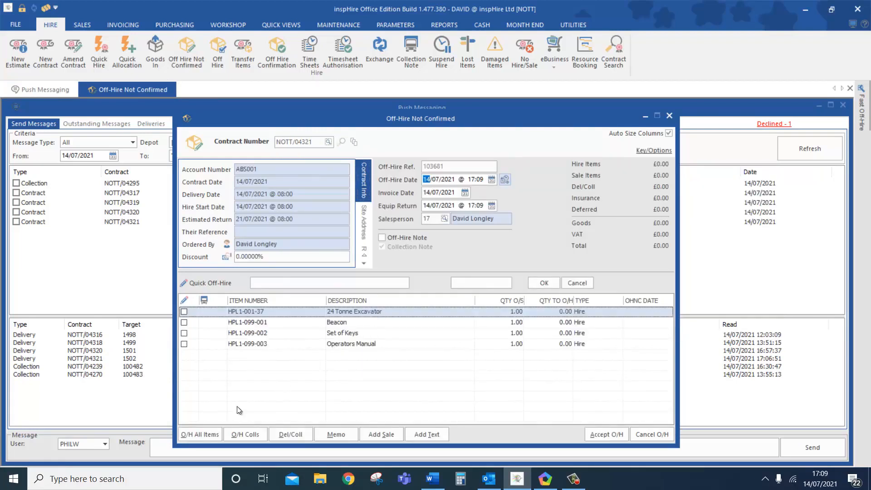
left_click(205, 433)
left_click(480, 277)
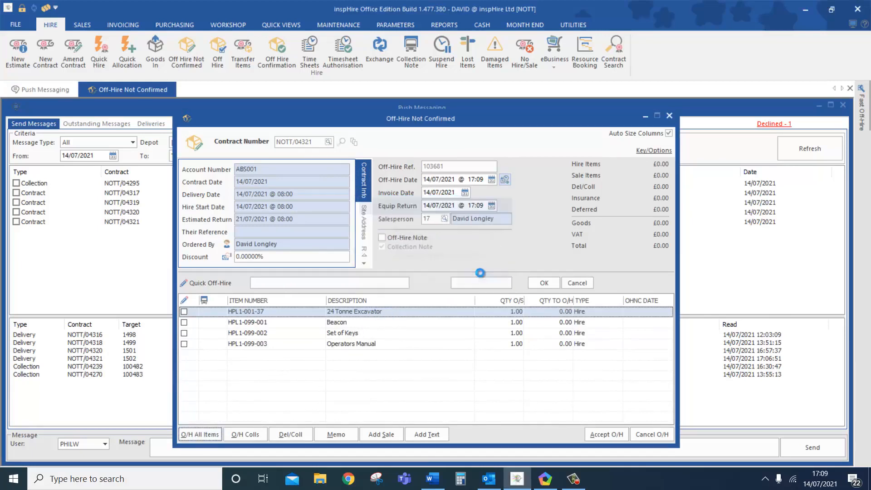
- Set invoice date 21/07/2021, recalculate charges, decline Service Due and accept the off-hire
left_click(491, 179)
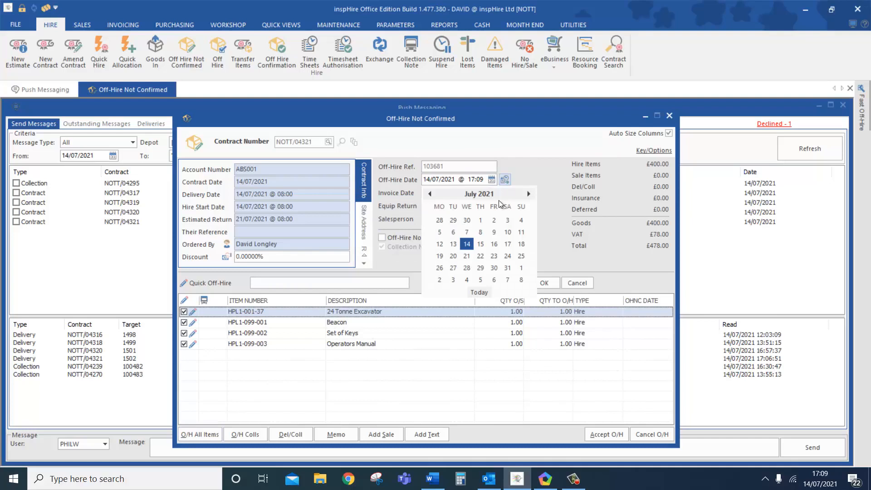
left_click(467, 256)
left_click(438, 193)
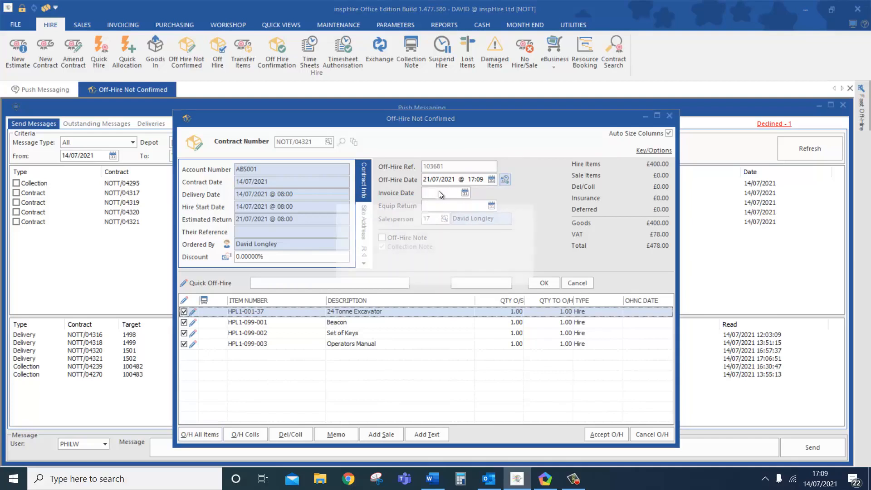
left_click(452, 271)
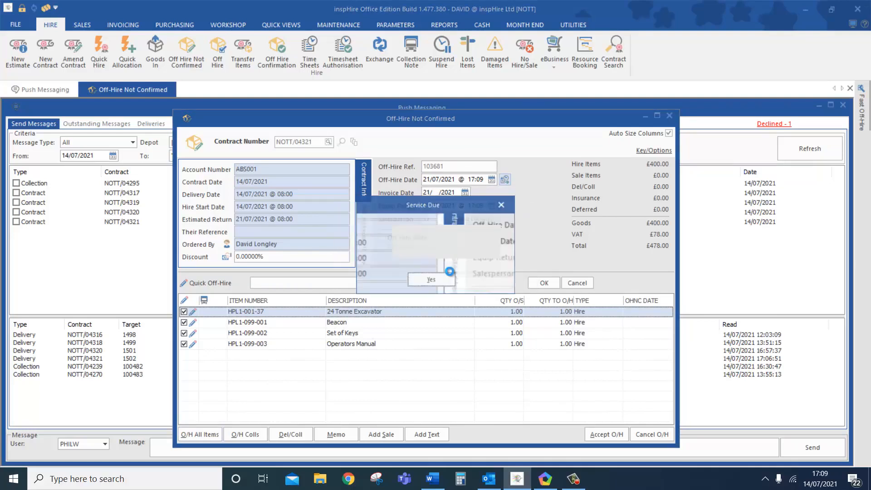
left_click(489, 276)
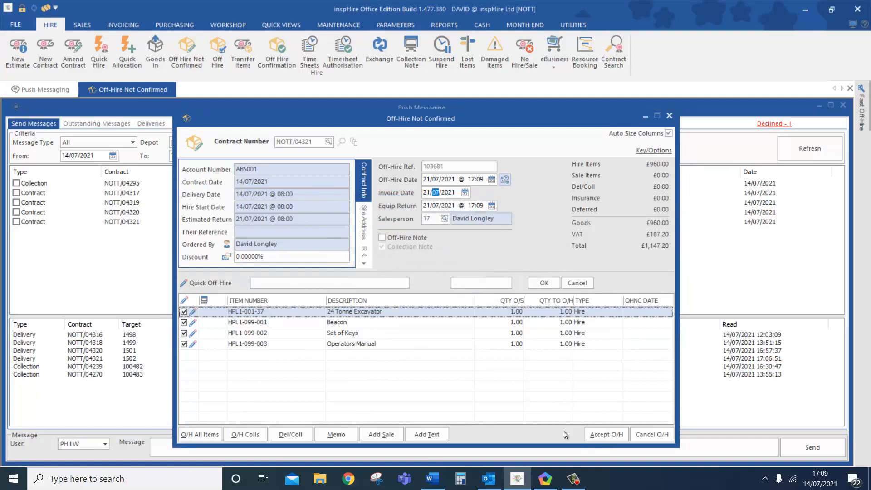
left_click(599, 435)
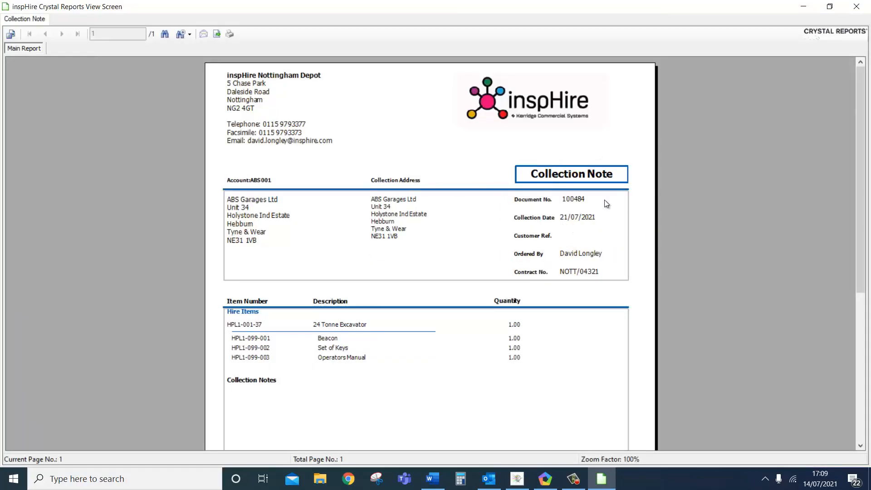
left_click(855, 7)
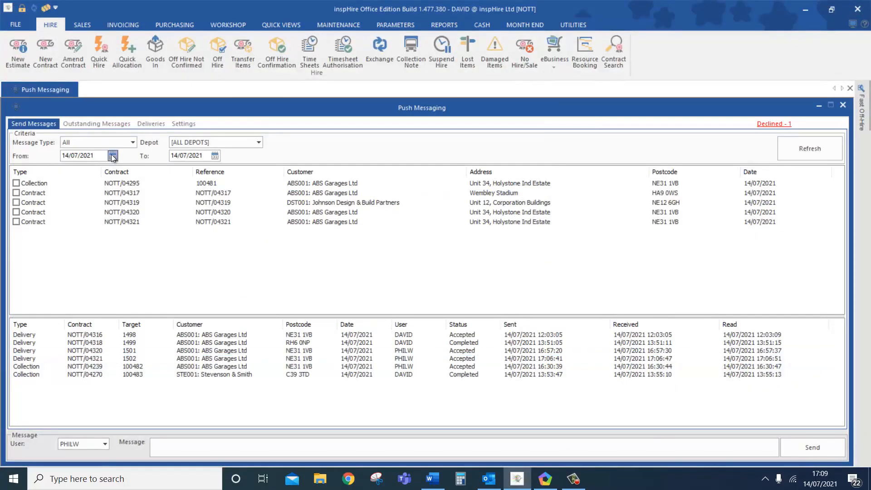
- List the mobile messages for 21/07/2021 by setting both From and To dates
left_click(113, 155)
left_click(106, 233)
left_click(214, 156)
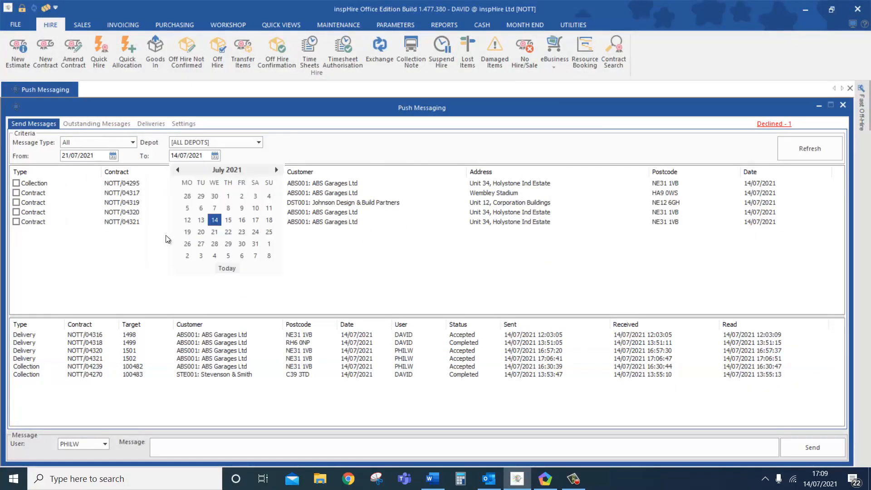
left_click(215, 233)
left_click(810, 145)
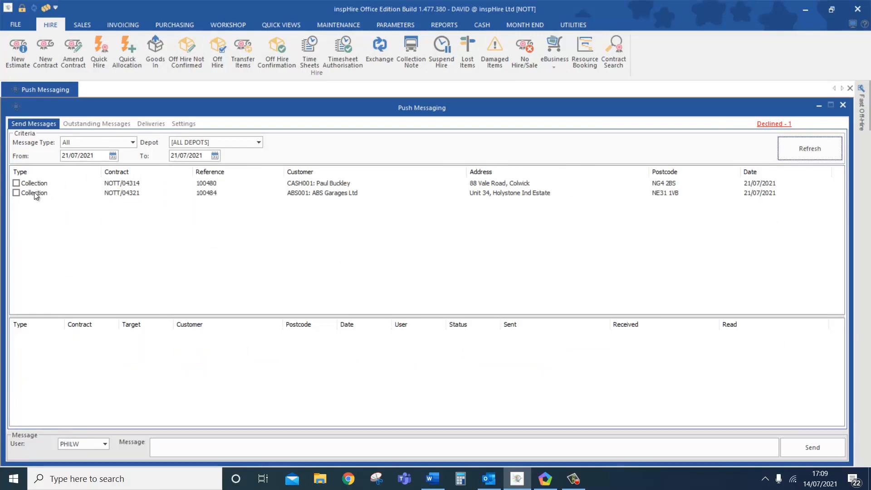
- Send the NOTT/04321 collection to the selected mobile user
left_click(35, 193)
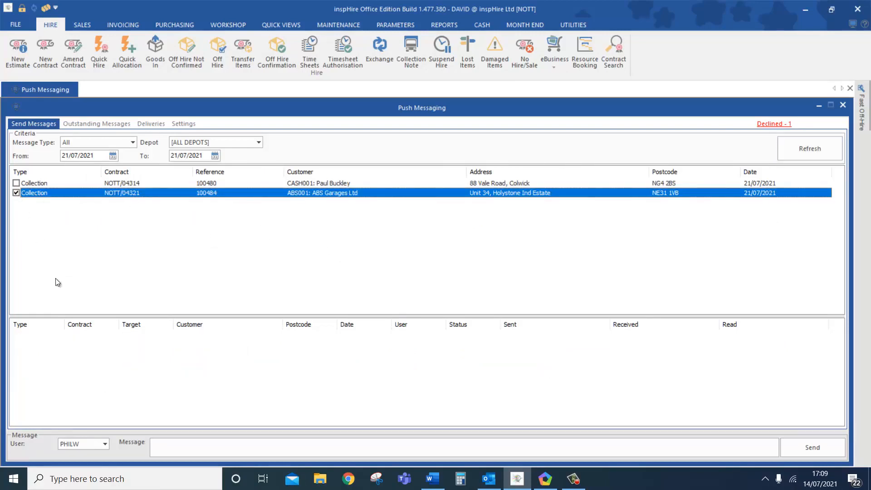
left_click(96, 448)
left_click(95, 447)
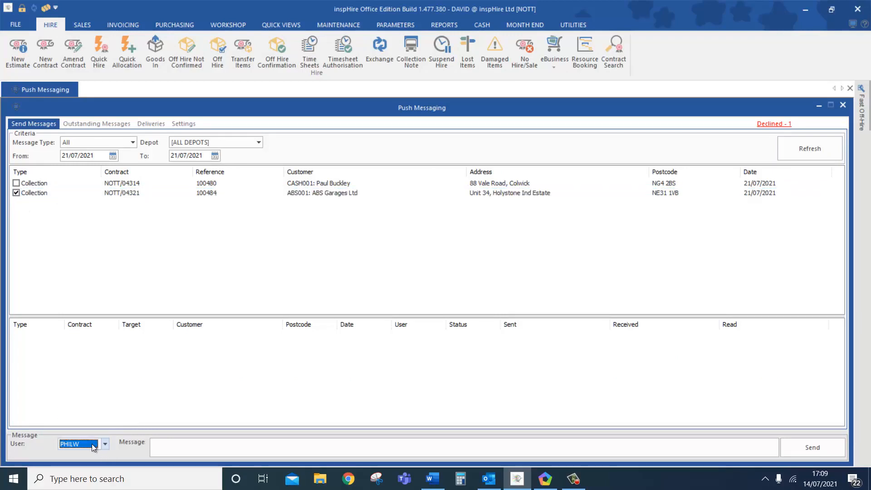
left_click(811, 447)
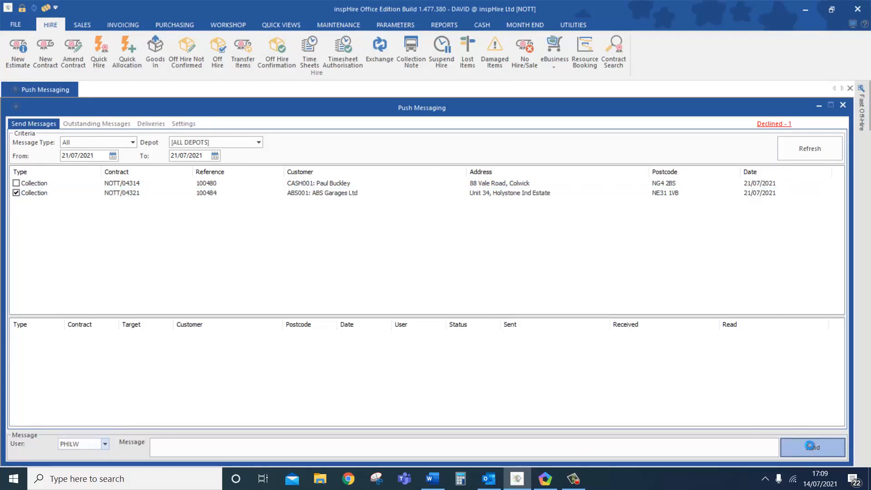
left_click(544, 482)
- Open the New Message(s) notification in inspHire Mobile on the emulator
left_click(320, 45)
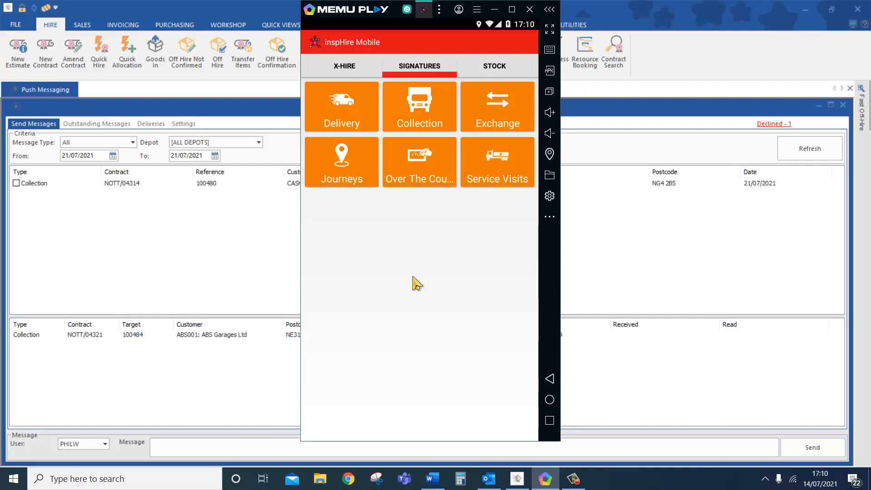
left_click(403, 55)
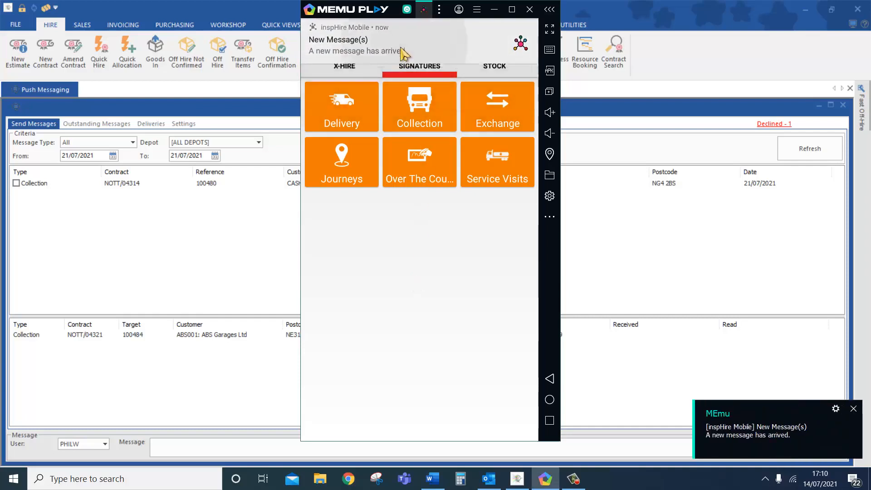
- Open Collection 100484 for contract NOTT/04321 and view its items
left_click(376, 311)
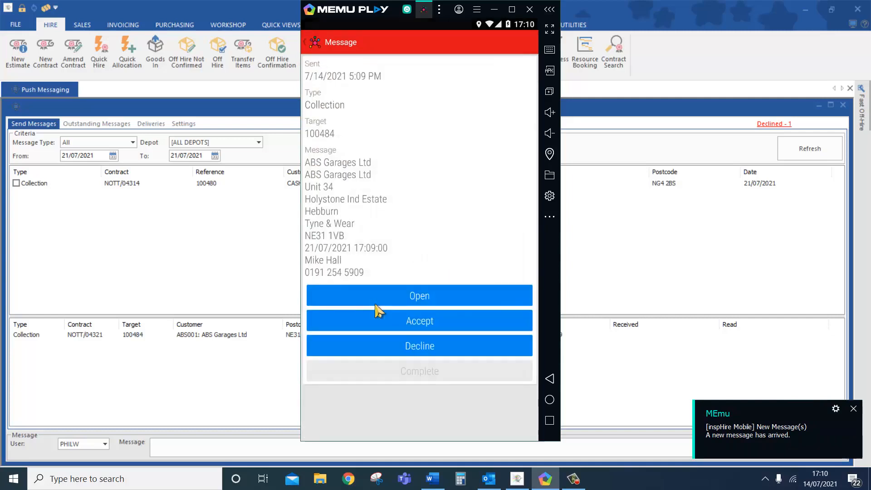
left_click(391, 296)
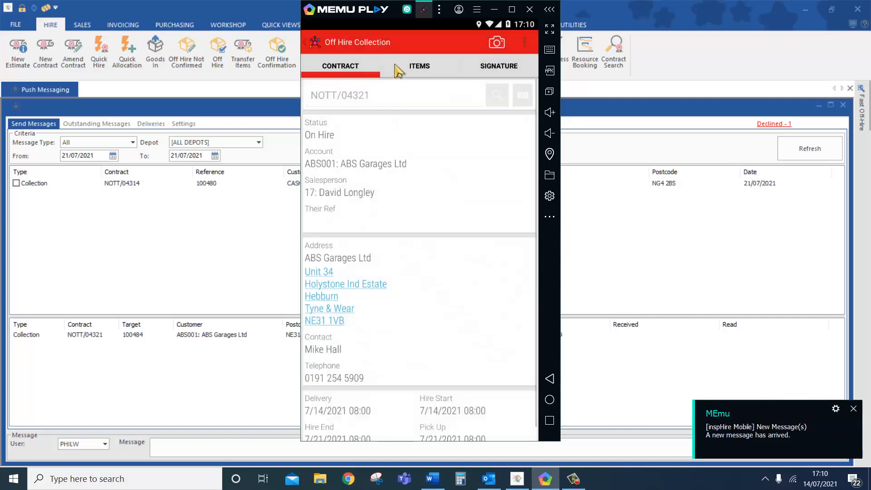
scroll(404, 277, "down", 2)
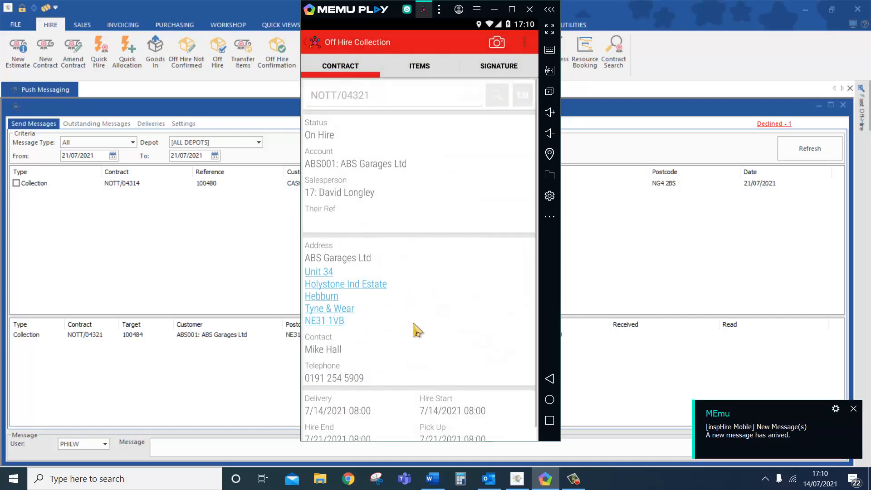
left_click(418, 68)
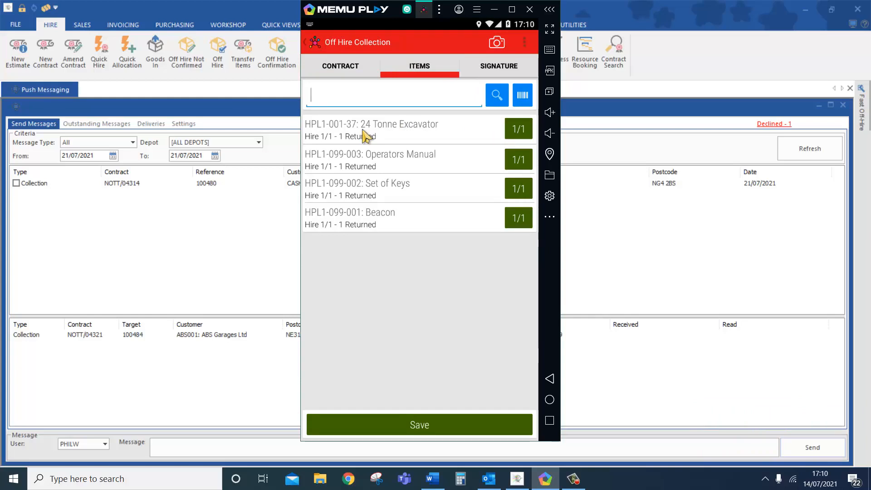
- Mark the 24 Tonne Excavator as 0 returned and 1 damaged
left_click(367, 136)
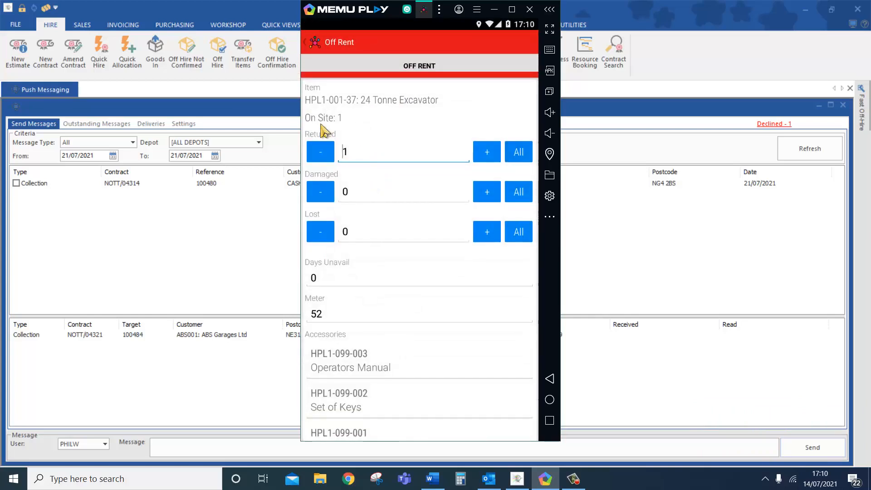
left_click(326, 153)
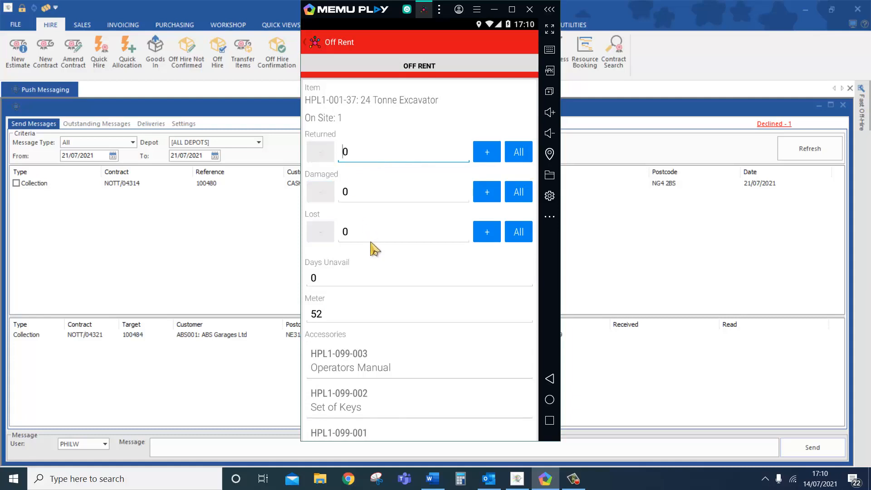
left_click(487, 196)
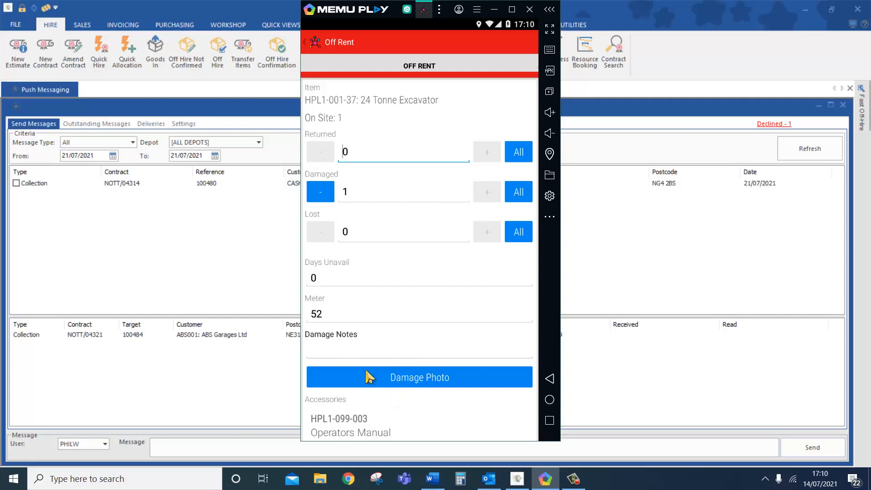
left_click(358, 355)
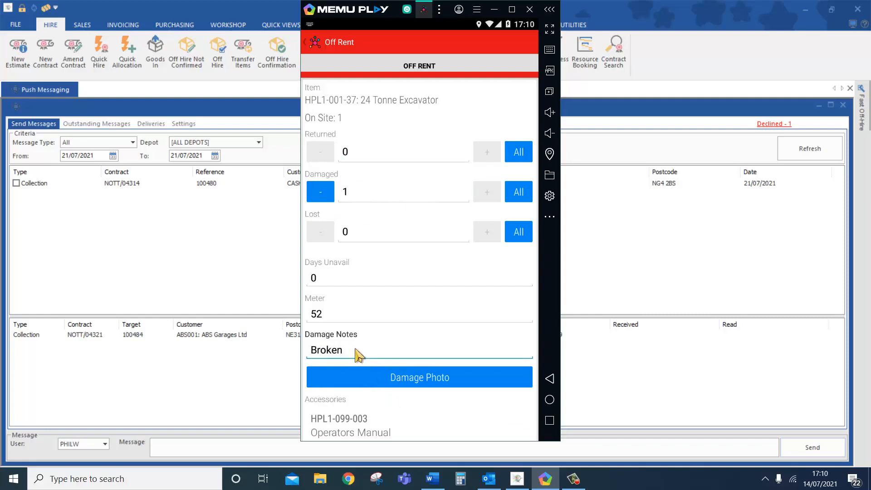
- Note 'Broken window' and take a damage photo with the HD camera
type("Broken window")
left_click(458, 380)
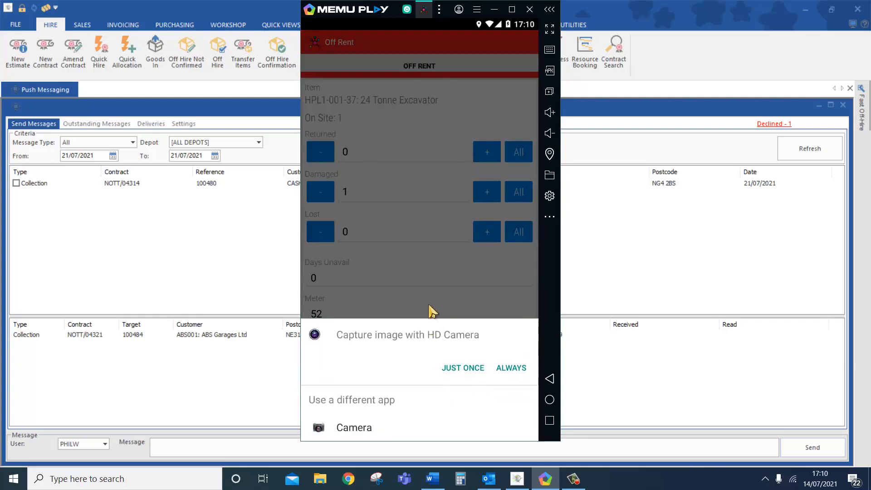
left_click(469, 370)
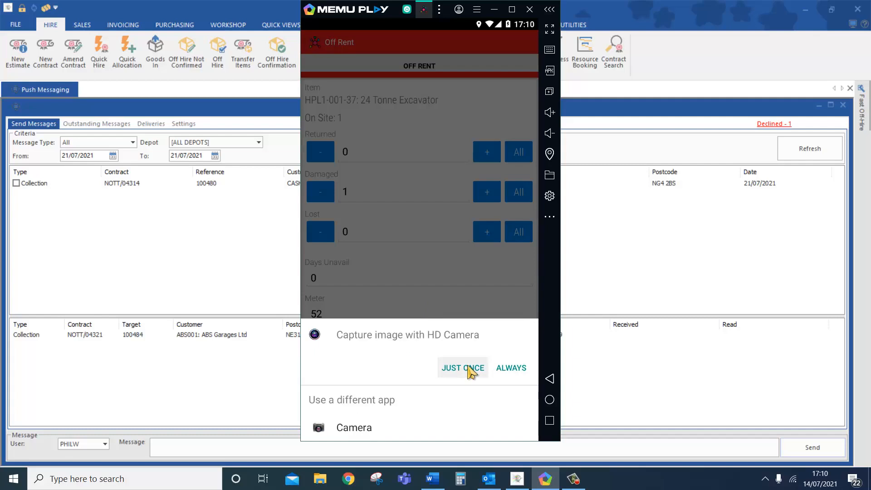
left_click(471, 371)
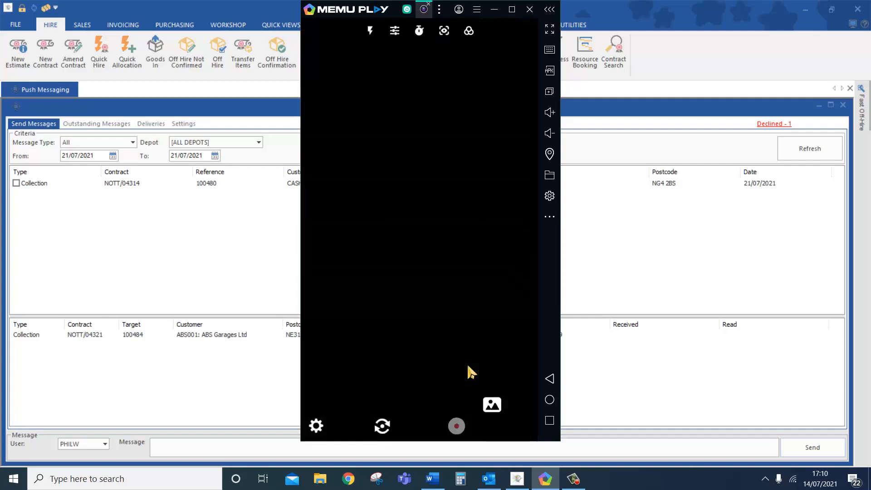
left_click(415, 416)
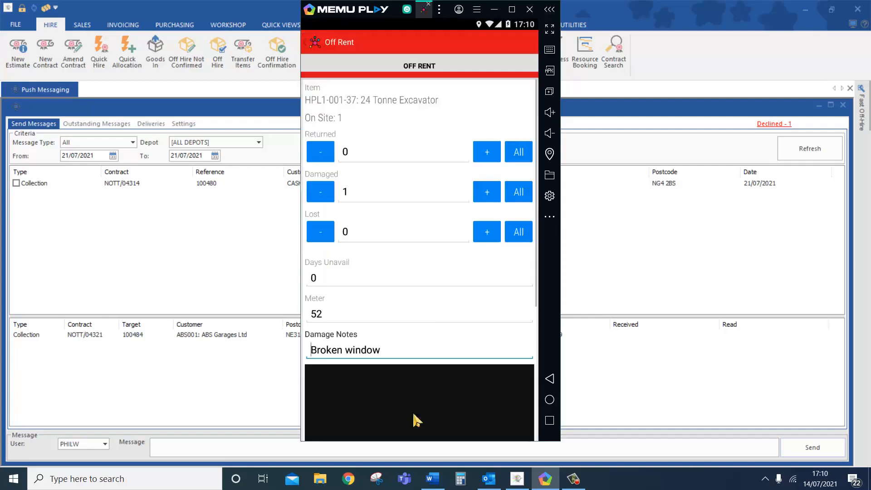
- Save the excavator's off-rent details, keeping the unchanged meter reading
scroll(448, 325, "down", 4)
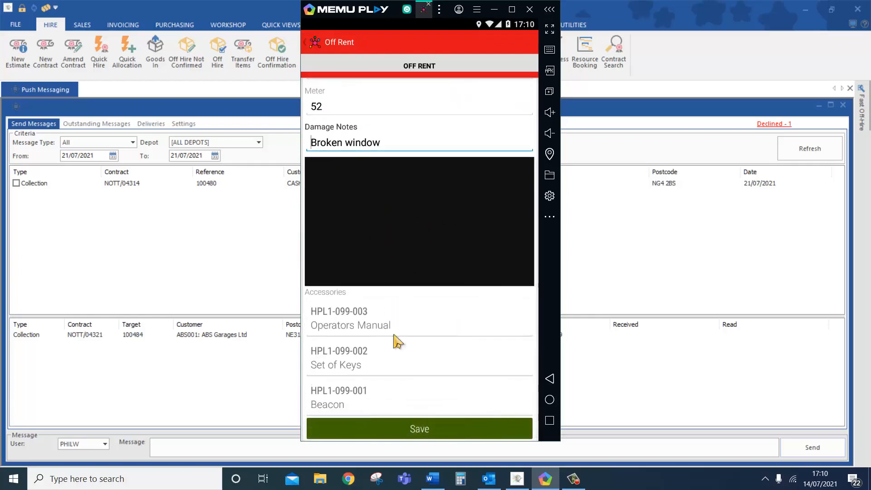
scroll(406, 381, "up", 1)
scroll(408, 380, "up", 4)
scroll(423, 375, "down", 5)
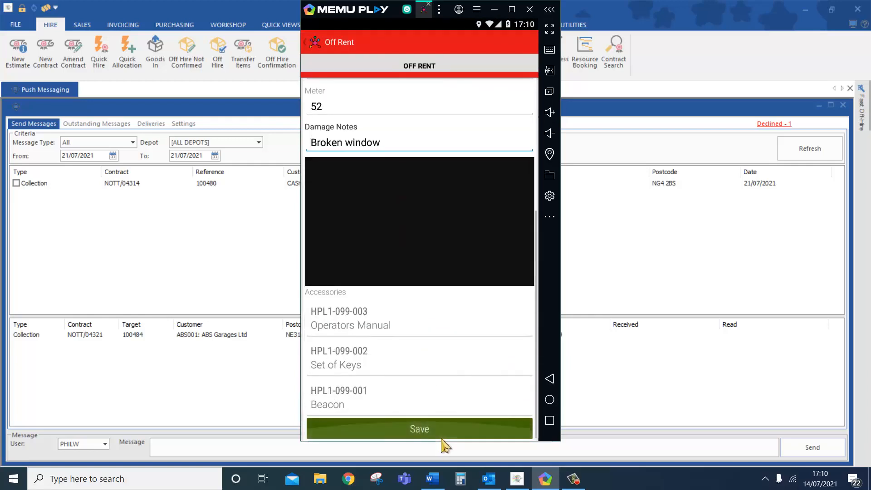
left_click(445, 415)
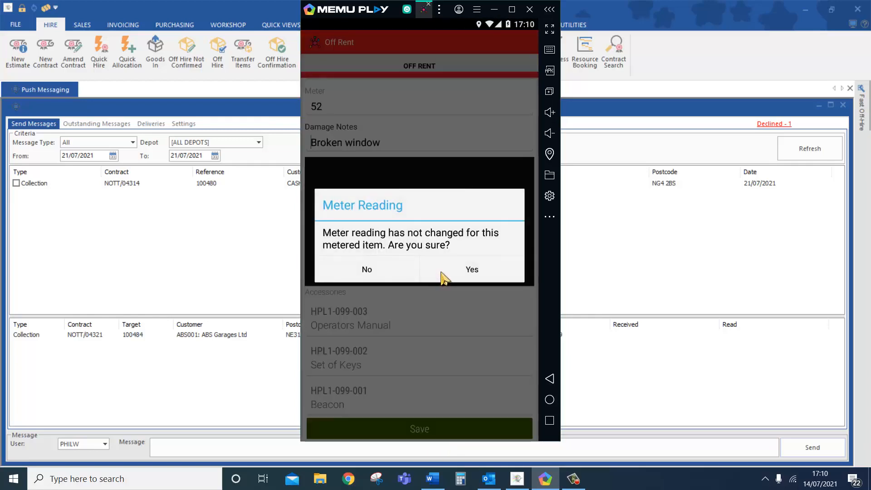
left_click(443, 274)
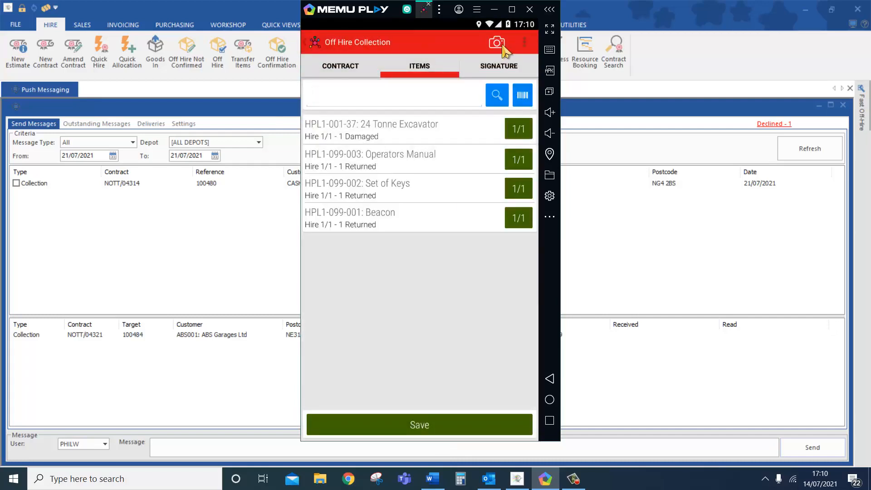
- Attach the digger photo from the gallery to the collection
left_click(502, 46)
left_click(524, 45)
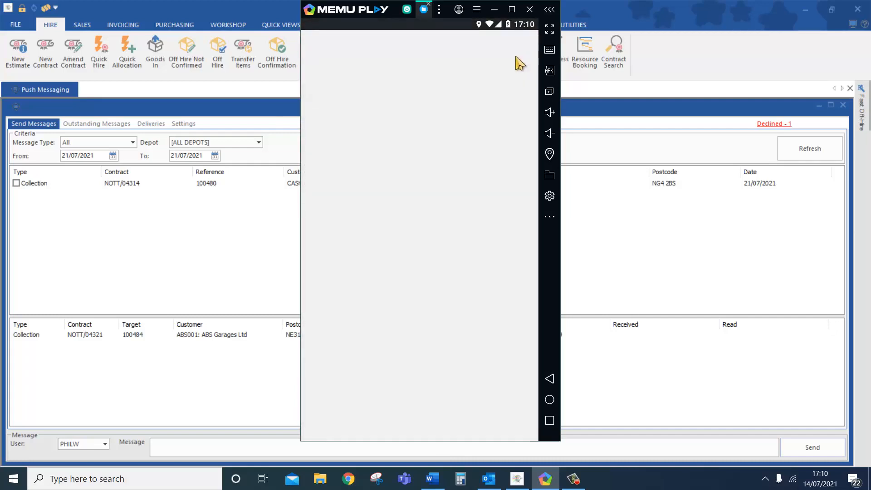
left_click(333, 212)
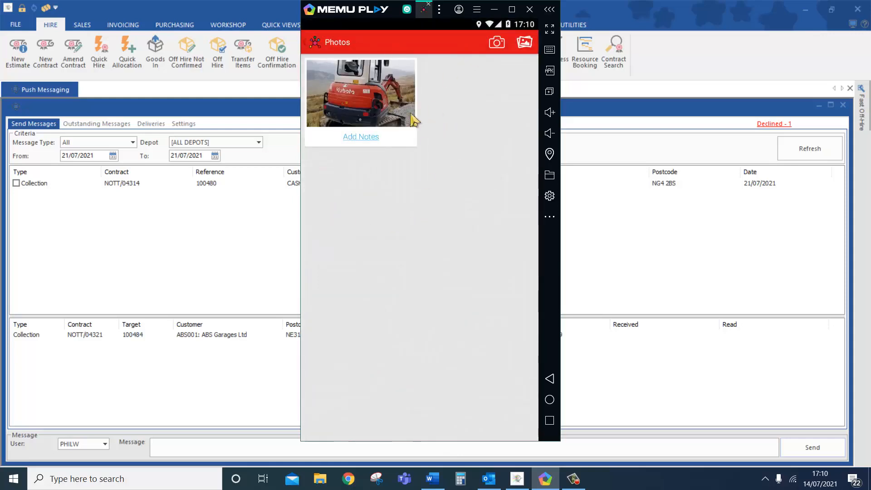
left_click(326, 46)
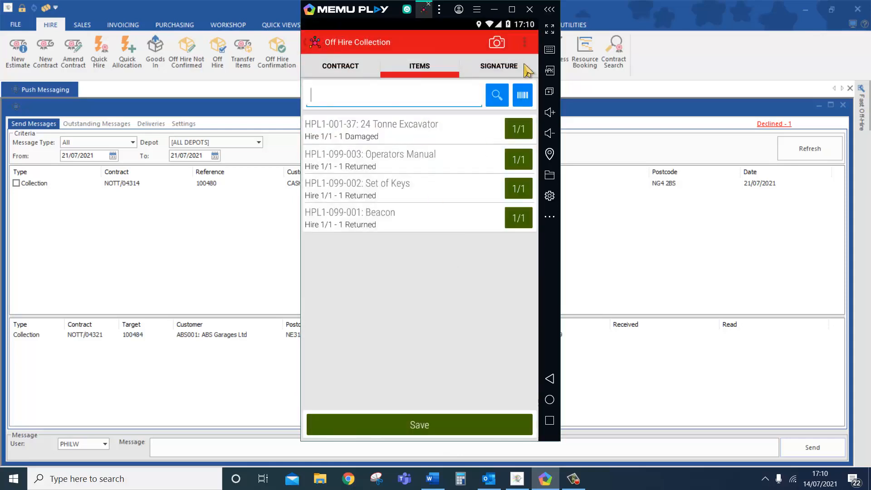
- Enter the customer's printed name and capture their signature on the Signature tab
left_click(511, 71)
left_click(363, 136)
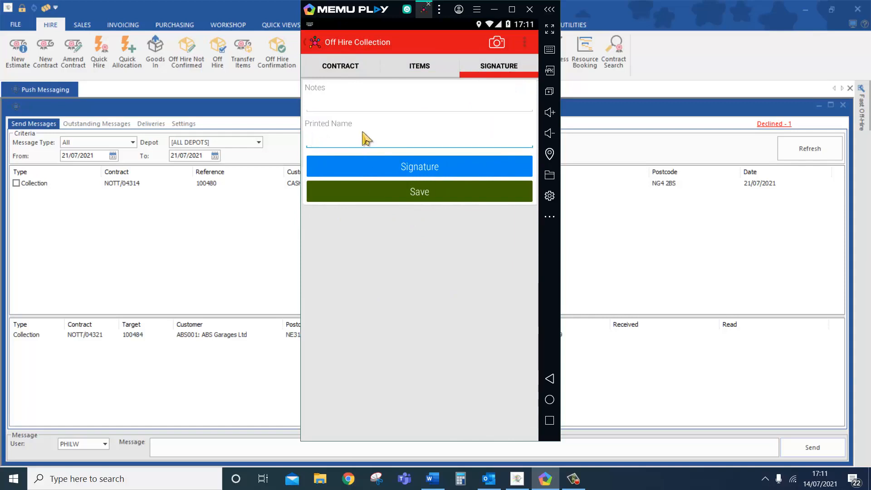
type("David")
left_click(390, 171)
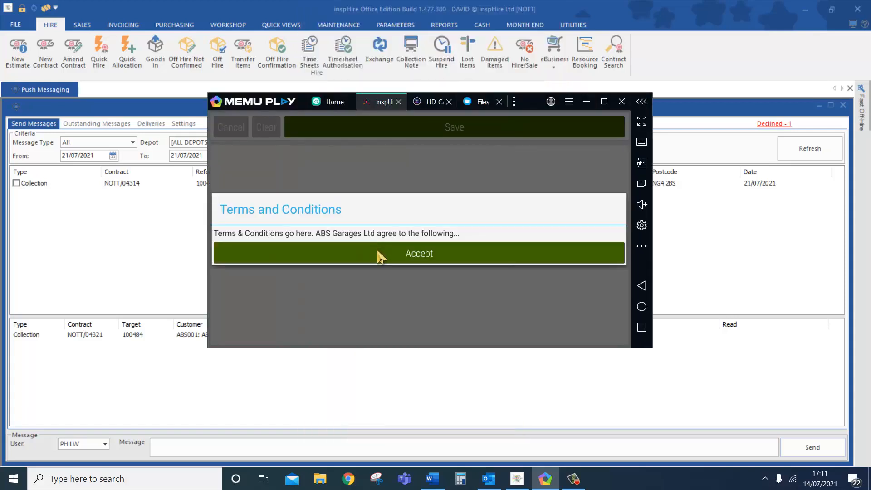
left_click(379, 255)
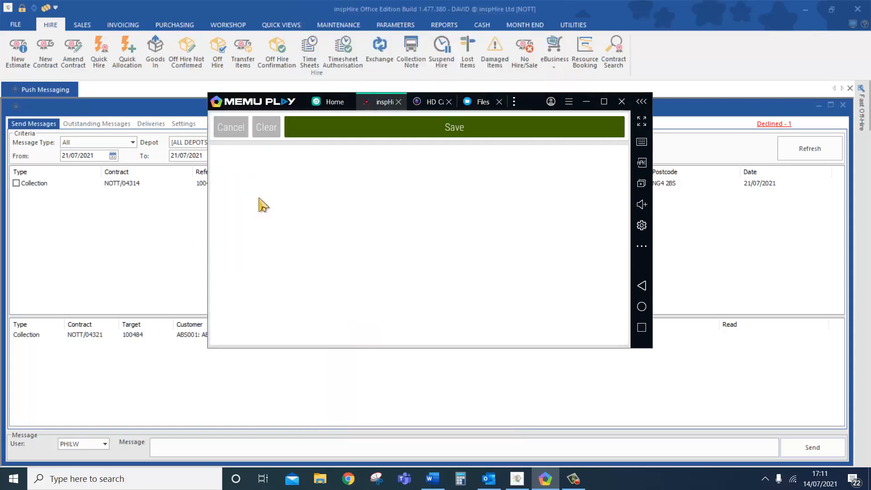
mouse_move(253, 186)
left_mouse_down()
mouse_move(273, 258)
mouse_move(359, 216)
mouse_move(414, 268)
mouse_move(627, 204)
left_mouse_up()
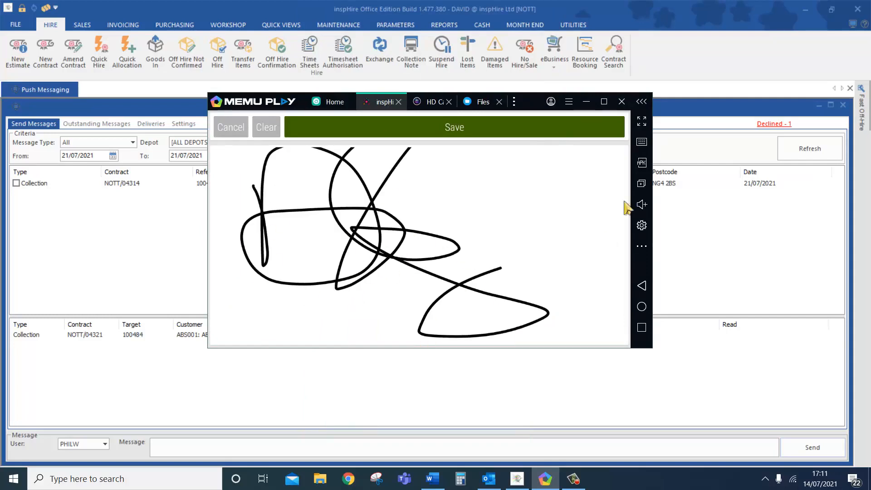
left_click(550, 132)
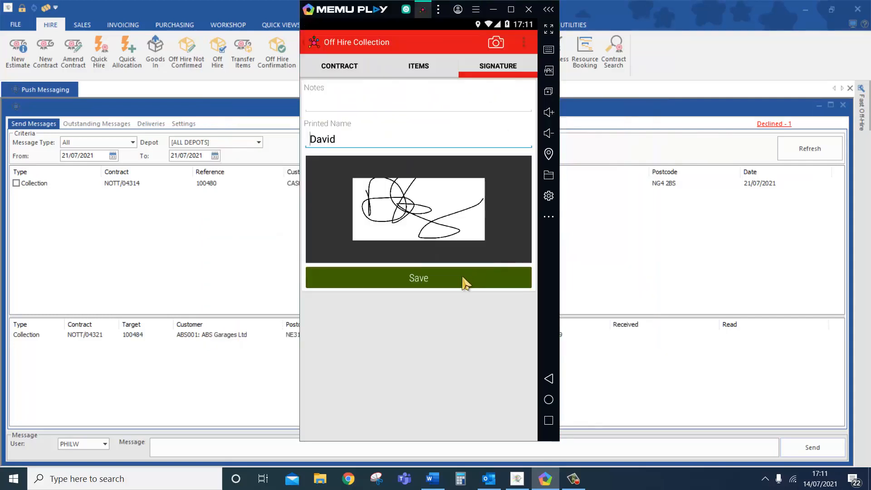
- Save the collection off rent, skip emailing, and mark Collection 100484 Completed
left_click(463, 281)
left_click(461, 278)
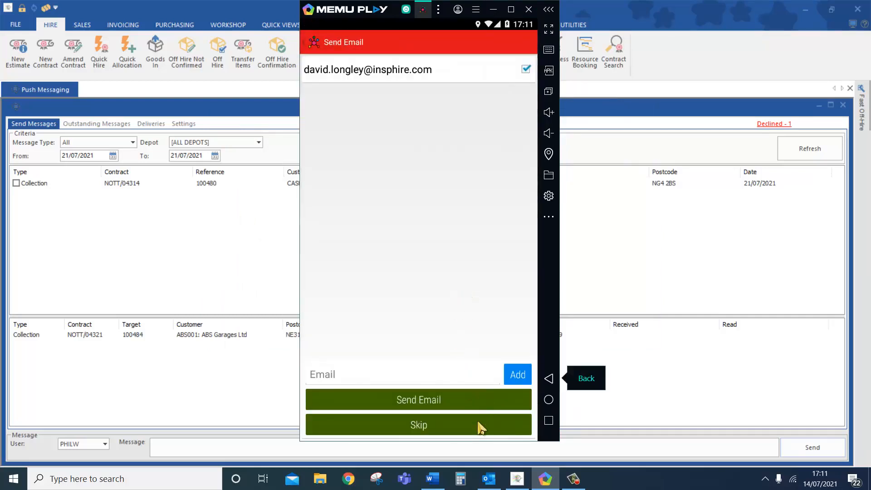
left_click(479, 426)
left_click(476, 274)
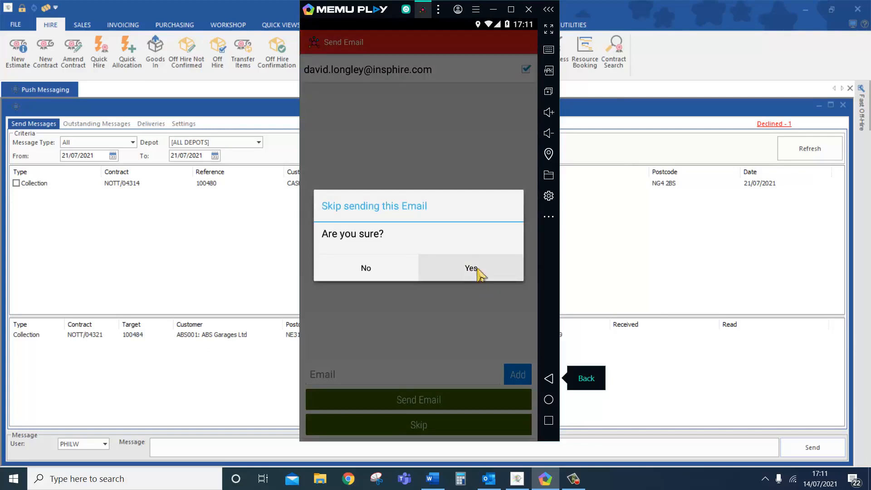
left_click(549, 378)
left_click(450, 376)
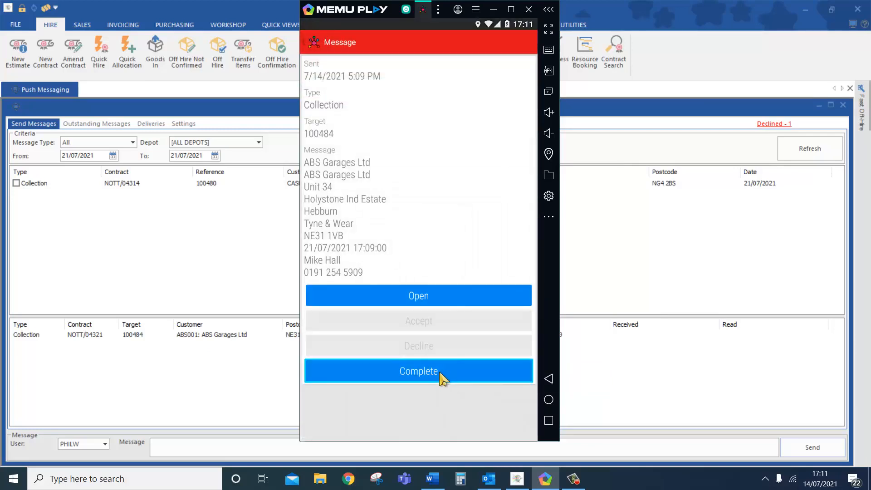
- Load contract NOTT/04321 into Off Hire, including not-confirmed items and accepting the quantity warning
left_click(493, 9)
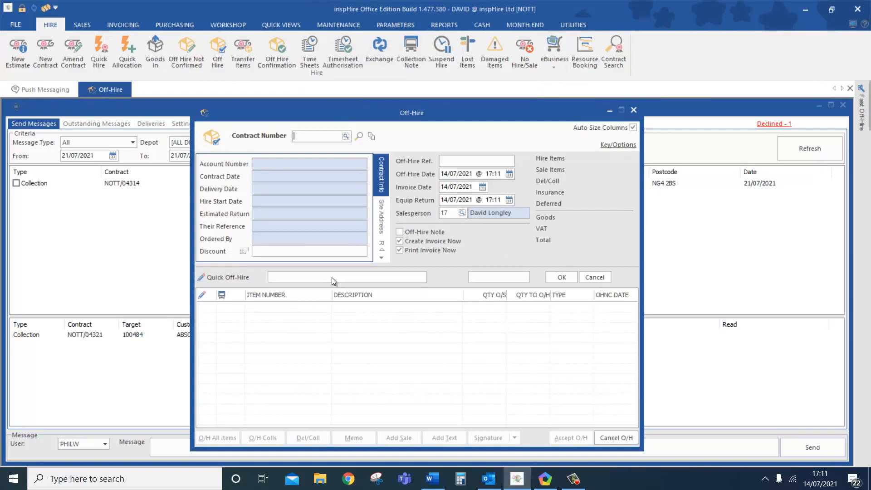
key("Return")
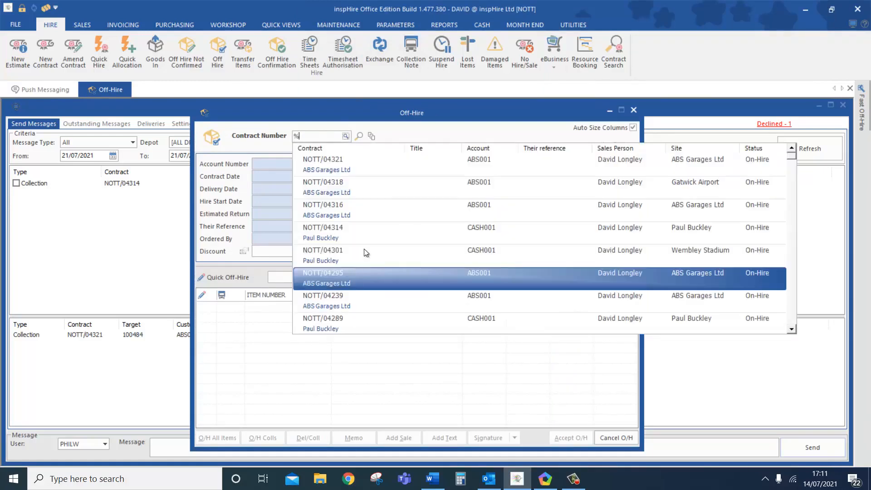
left_click(407, 159)
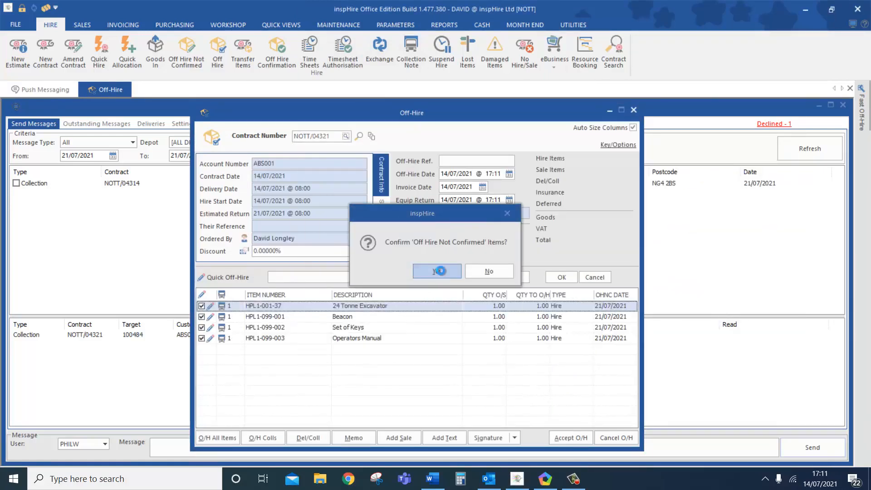
left_click(439, 271)
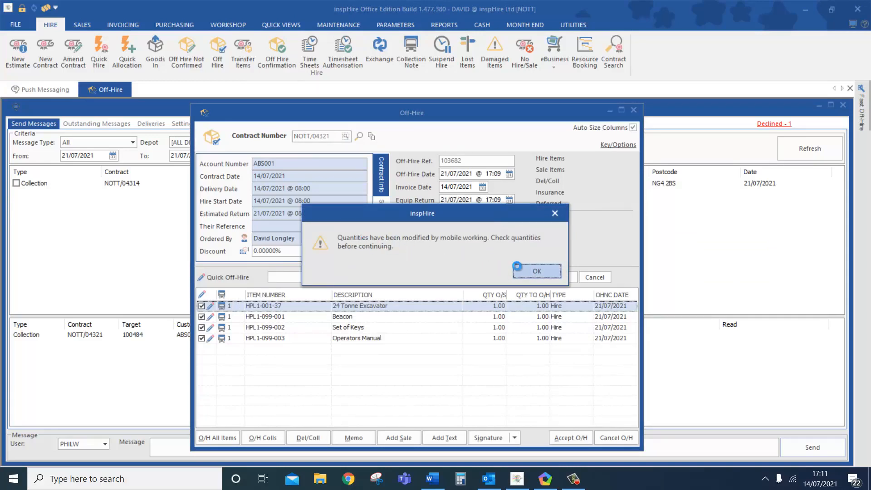
left_click(532, 272)
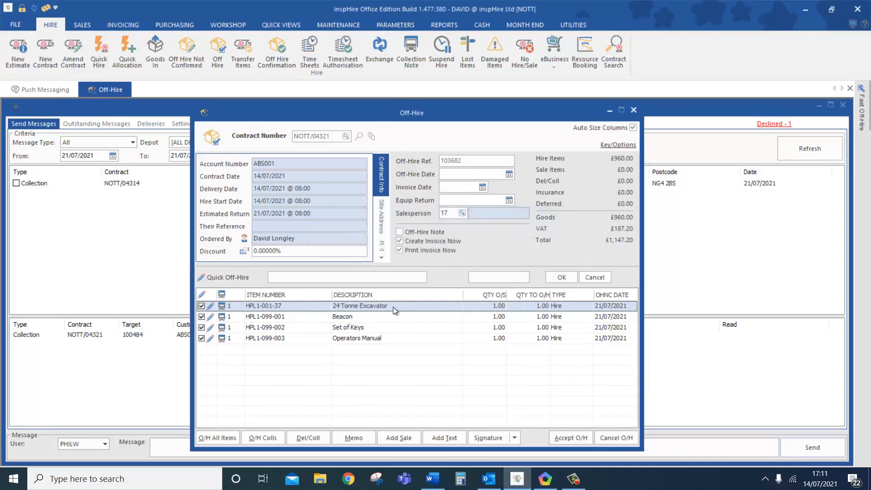
- Confirm the 24 Tonne Excavator's return details with 1 damaged
double_click(393, 307)
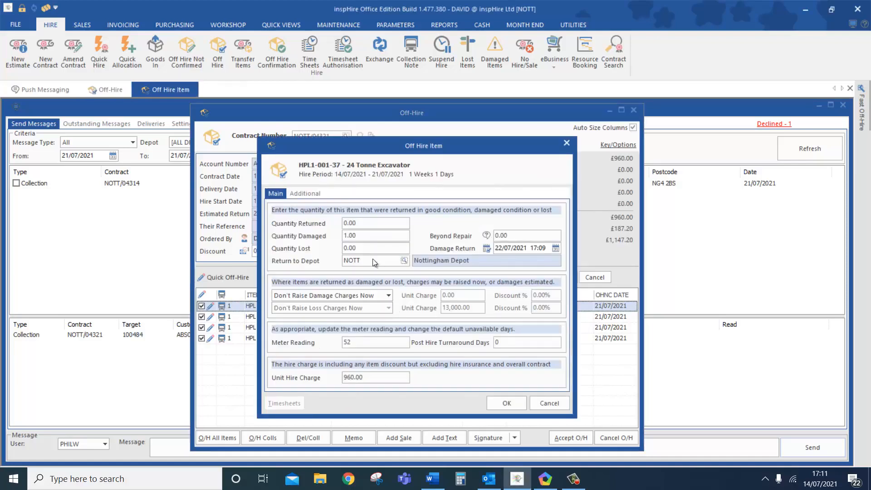
left_click(371, 236)
left_click(506, 403)
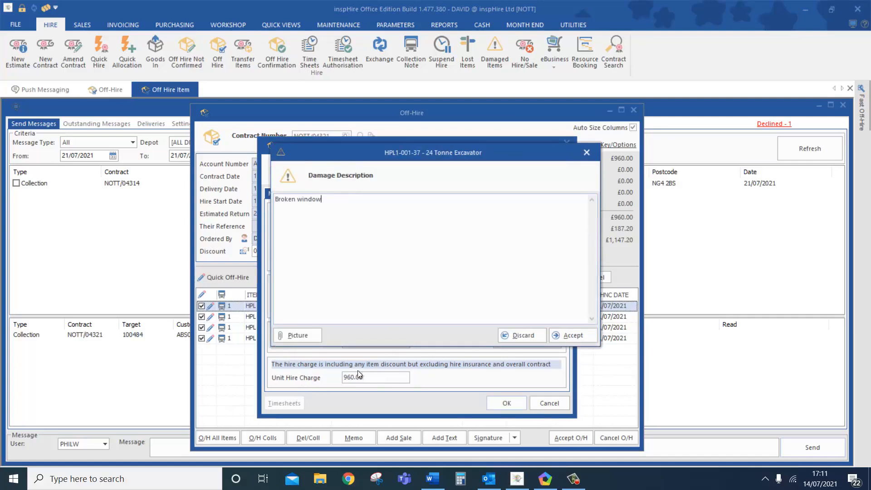
- Replace the blank damage picture with 1diggerwindow.jpg and accept the Broken window description
left_click(294, 336)
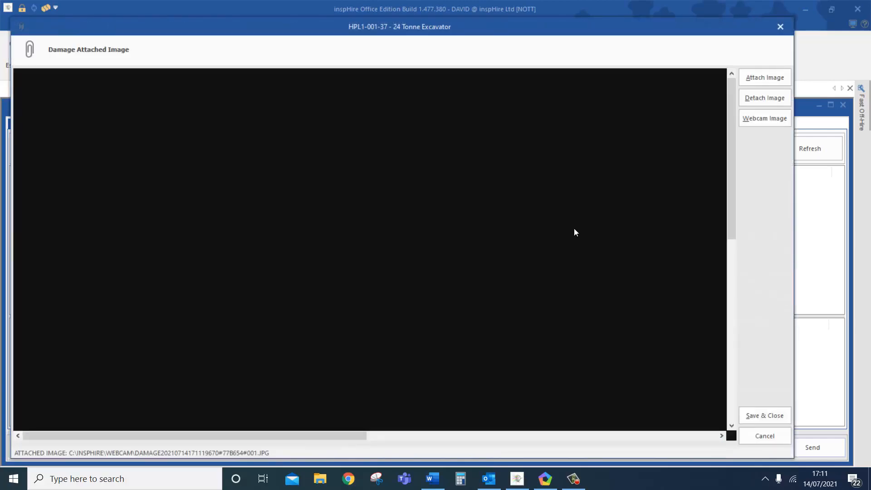
left_click(754, 99)
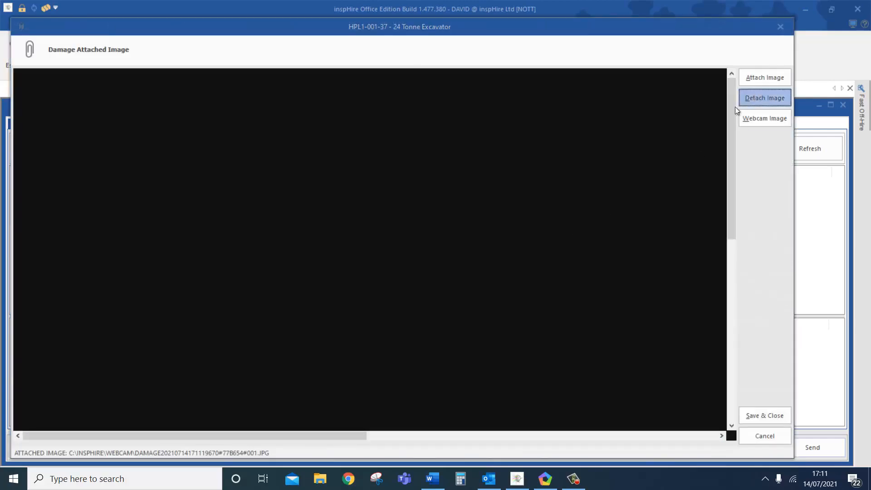
left_click(449, 271)
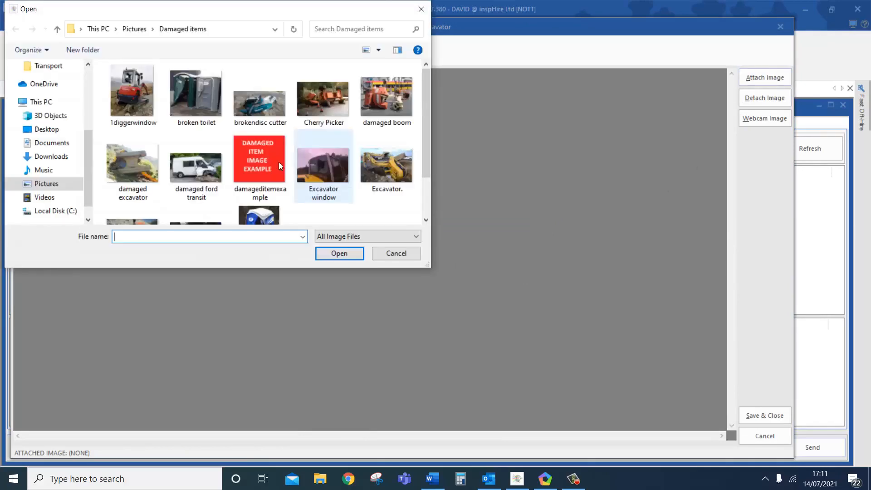
left_click(129, 90)
left_click(336, 256)
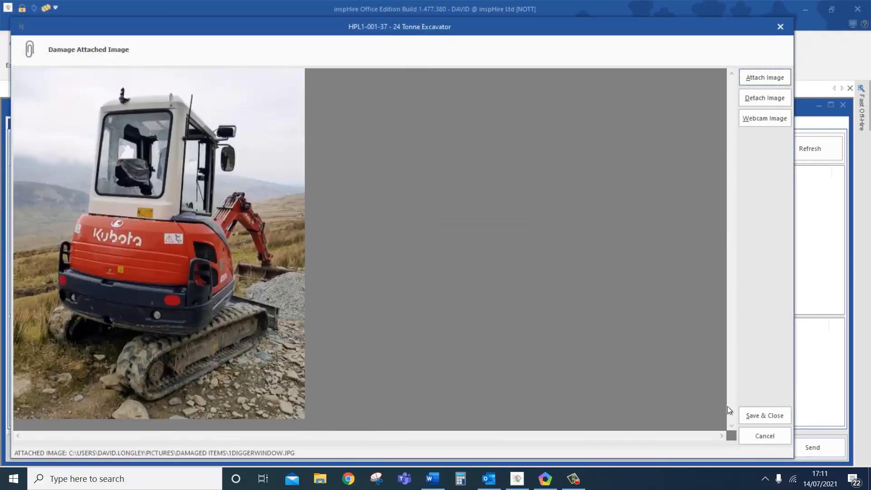
left_click(764, 416)
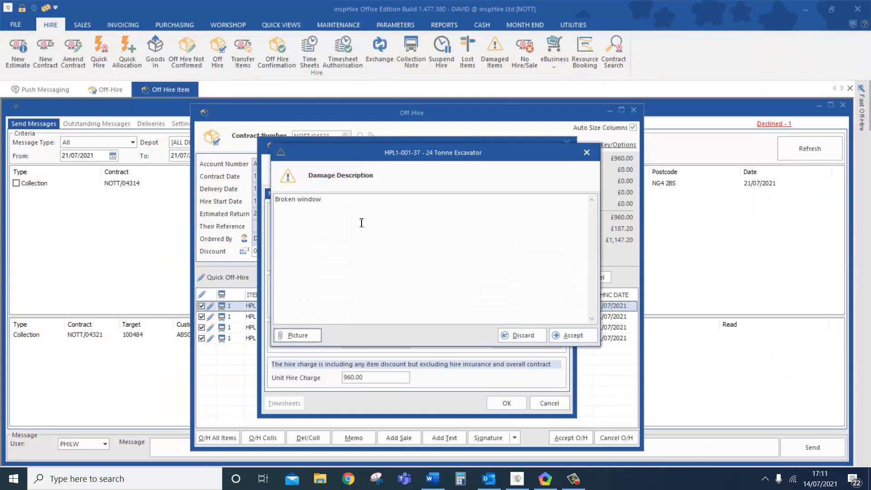
left_click(576, 337)
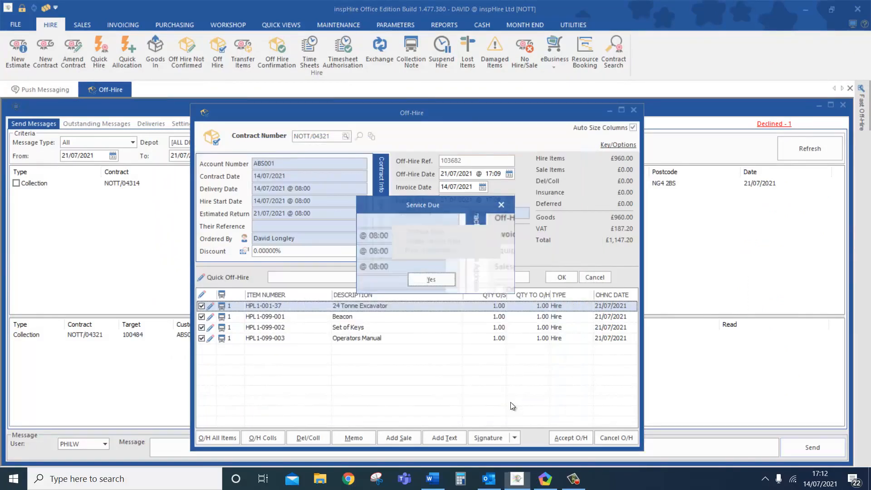
- Off-hire NOTT/04321 on 21 July 2021, declining the service and requesting a damage letter
left_click(474, 279)
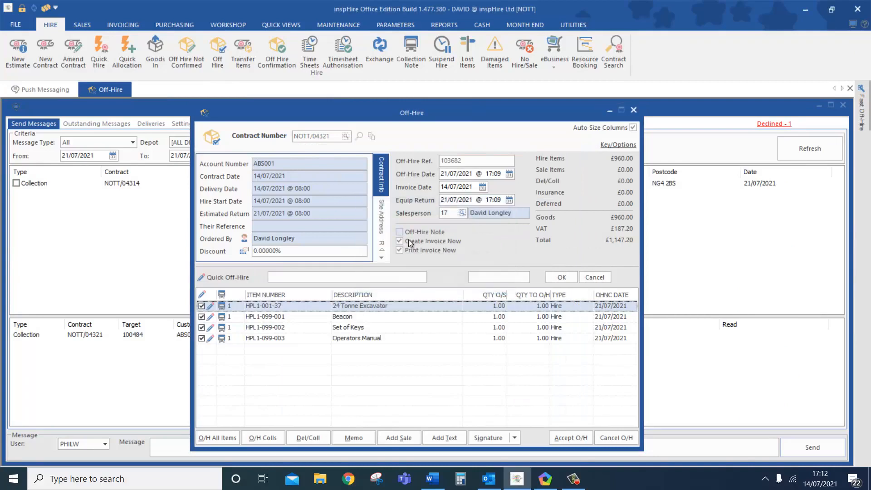
left_click(577, 431)
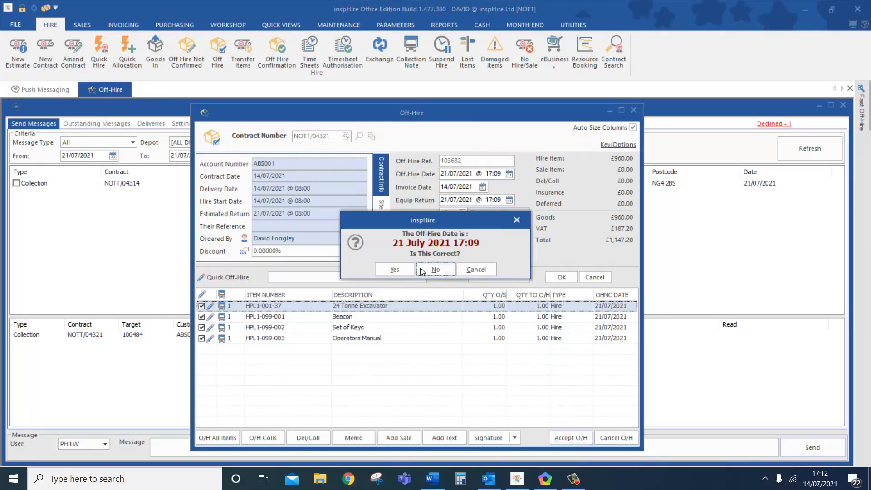
left_click(394, 272)
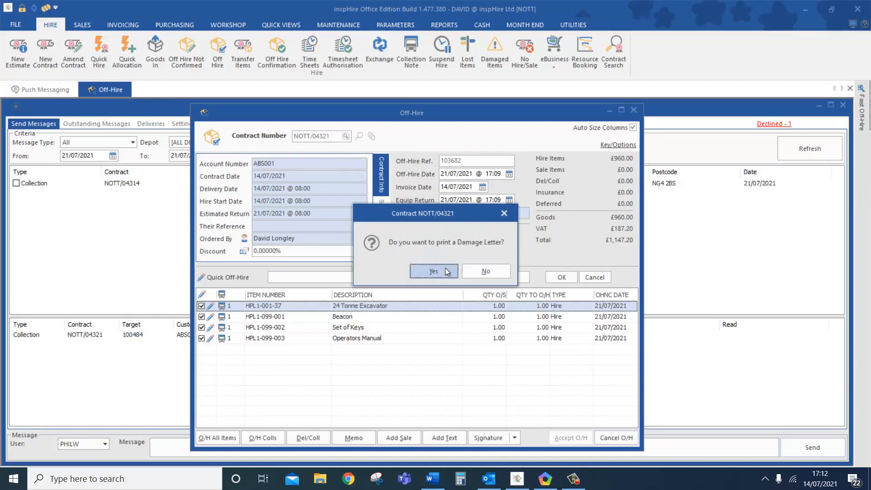
left_click(445, 269)
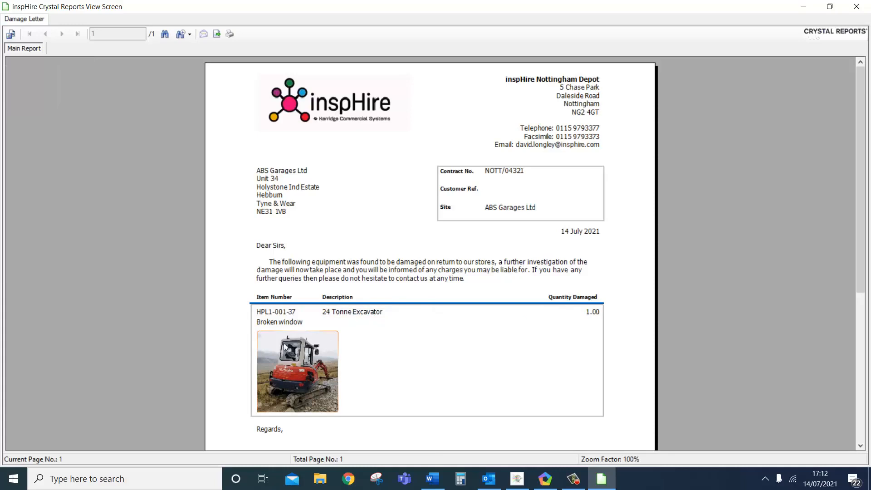
- Review the Damage Letter listing the excavator's broken window and photo
left_click(336, 321)
scroll(447, 320, "down", 3)
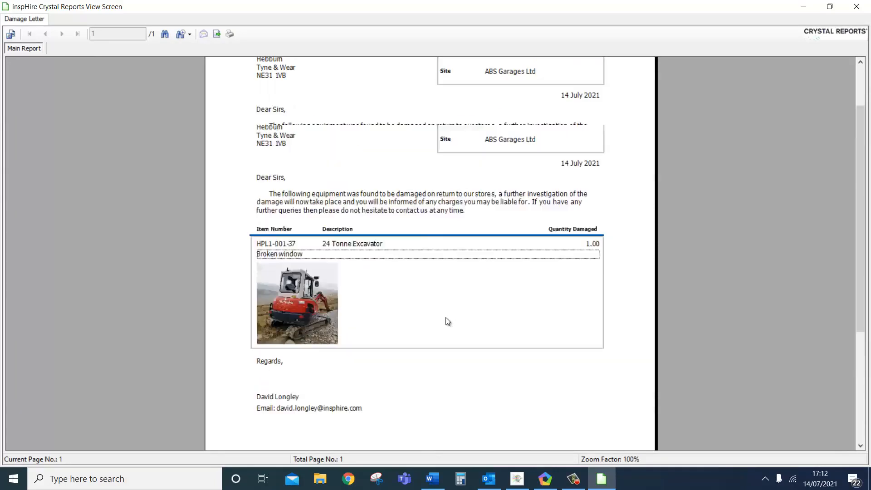
scroll(448, 320, "up", 3)
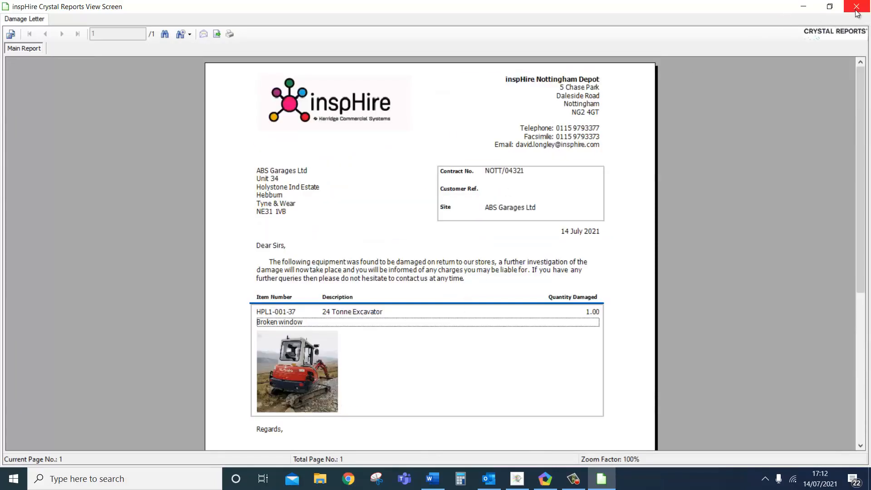